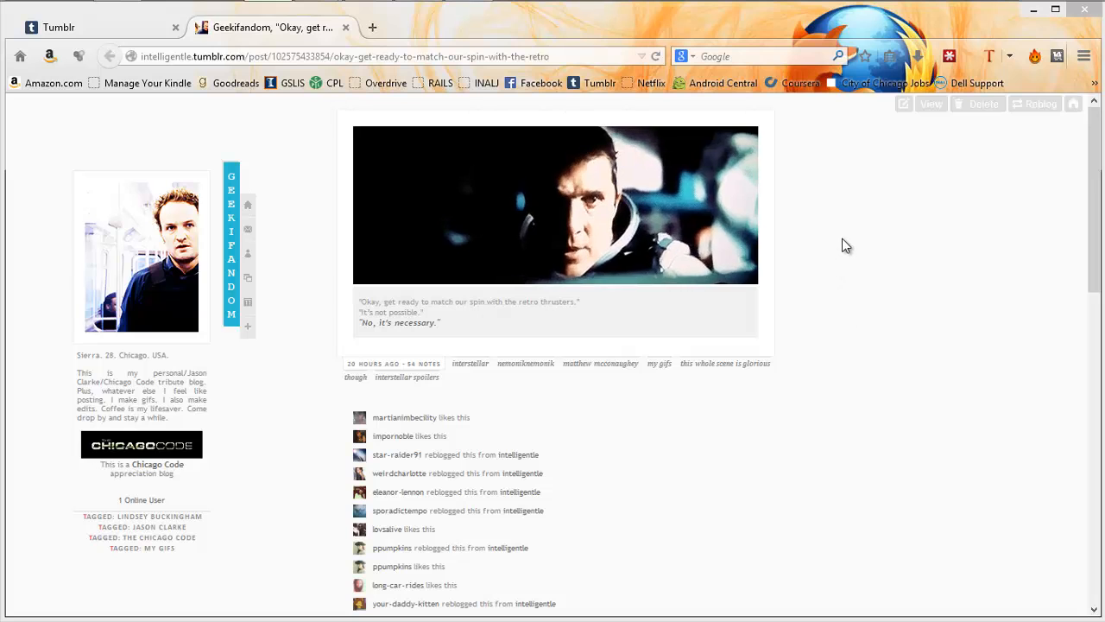
- Open Replay Video Capture and Windows Media Player, then seek the Interstellar video to about 02:06:45 and pause it
mouse_move(561, 4)
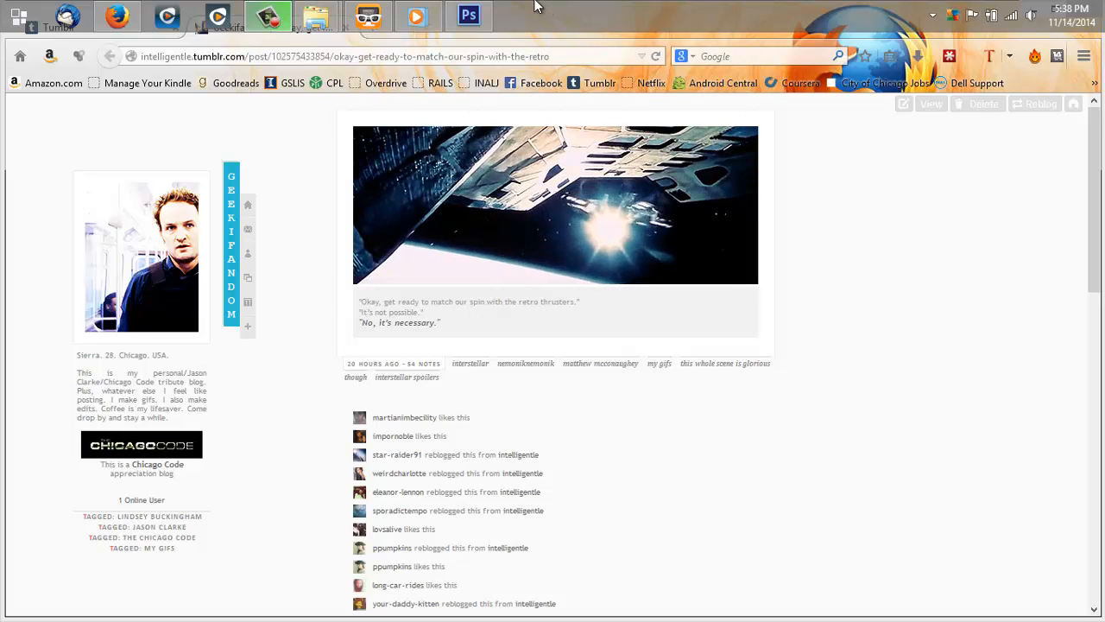
click(368, 15)
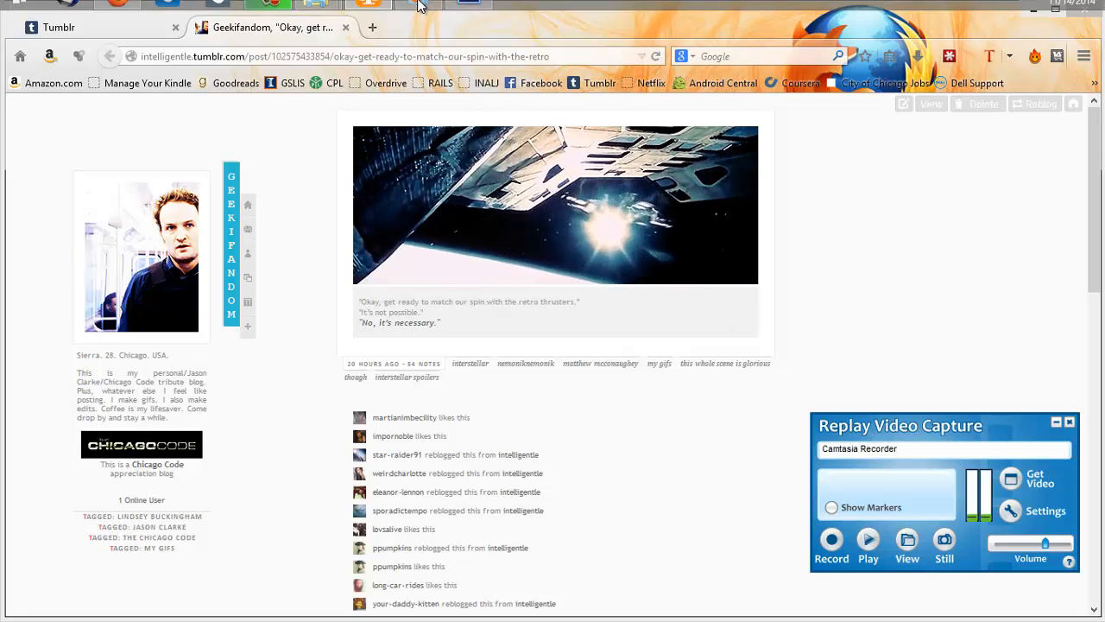
click(422, 12)
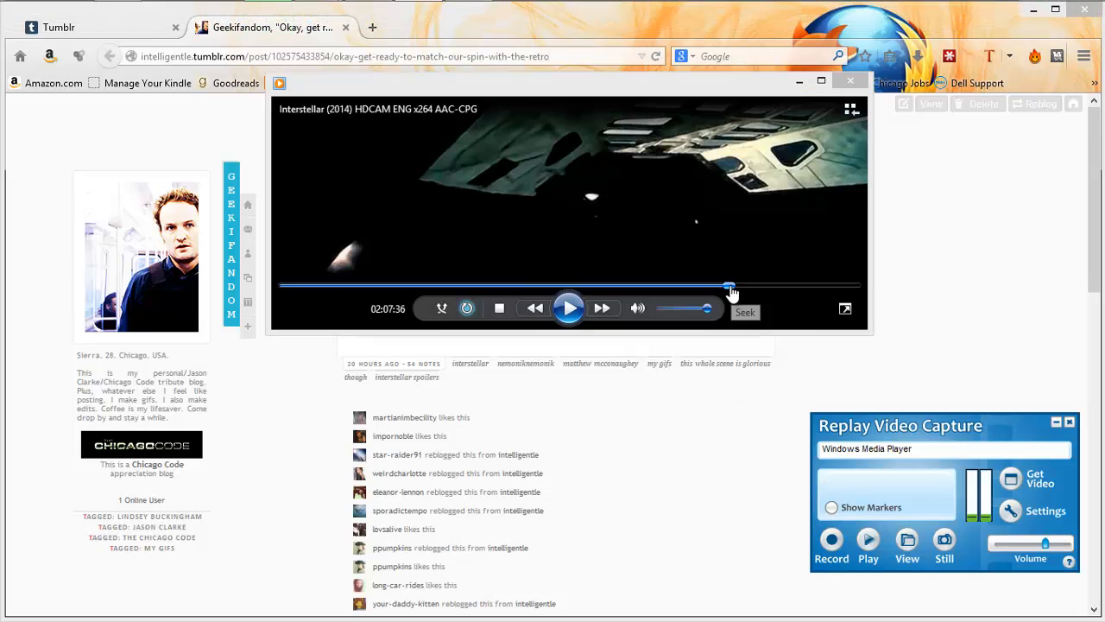
drag(732, 295, 728, 294)
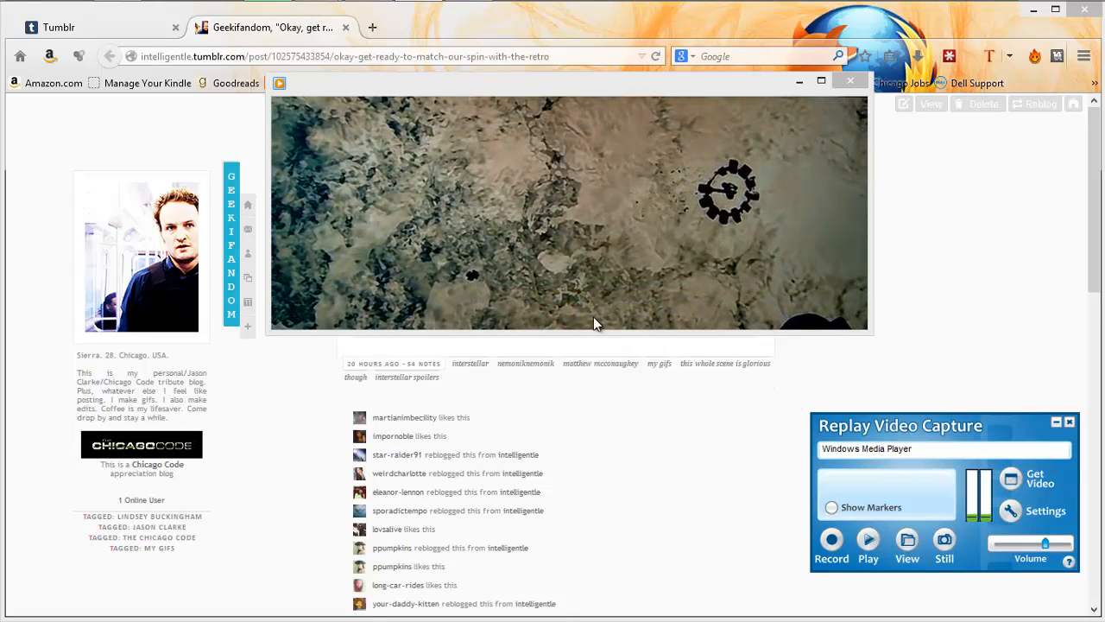
click(568, 307)
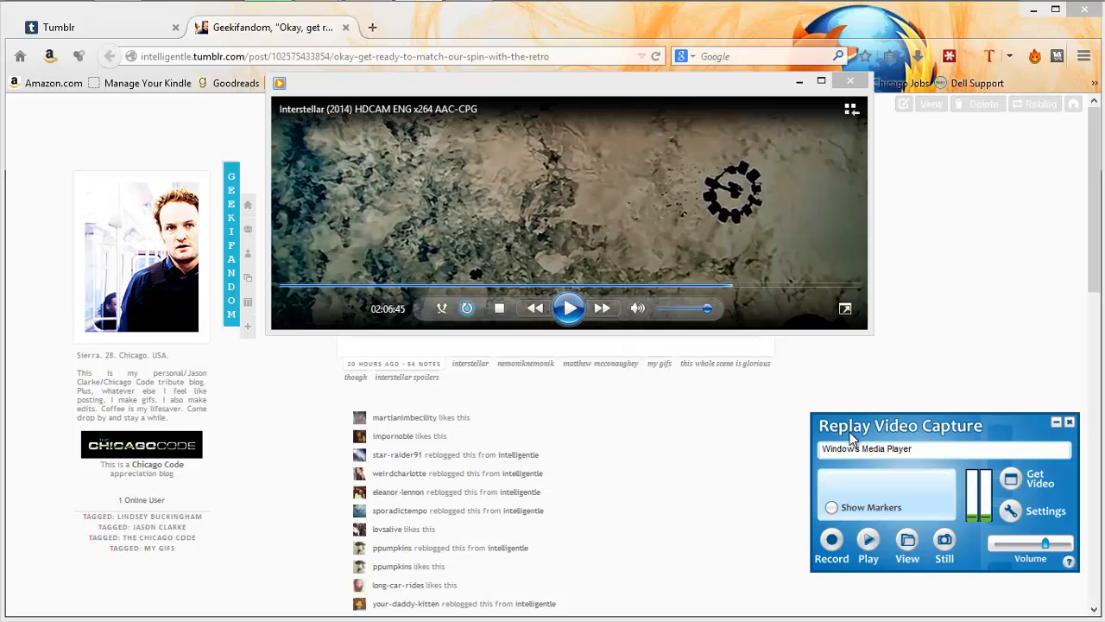
- Set the capture area by fitting the marker frame to the player's video picture, about 730 by 282 pixels, and accept it
click(1010, 477)
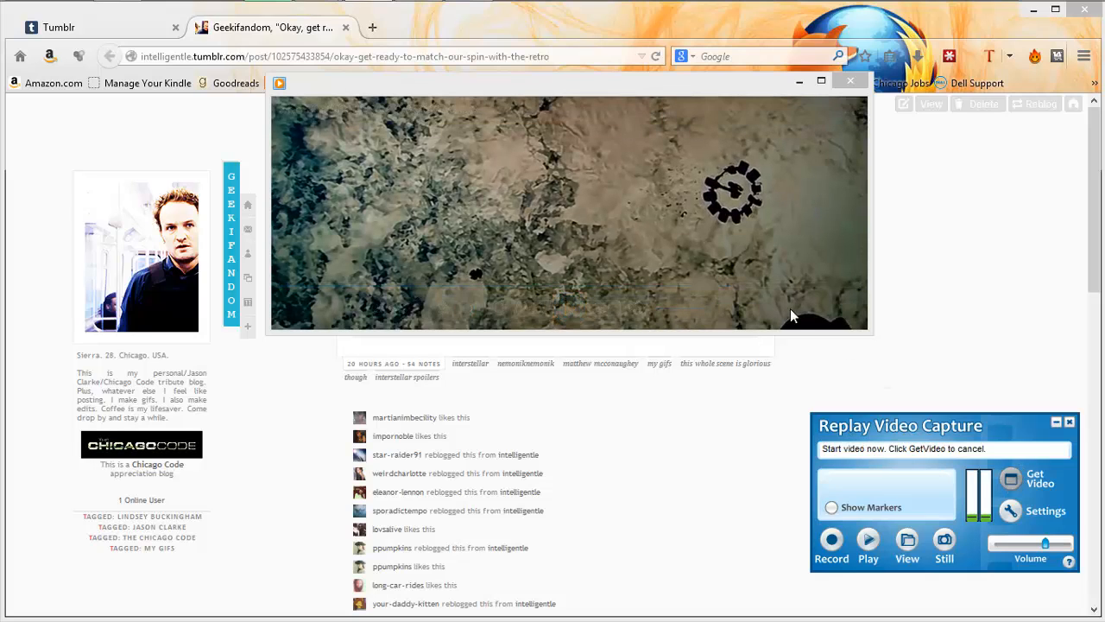
click(601, 178)
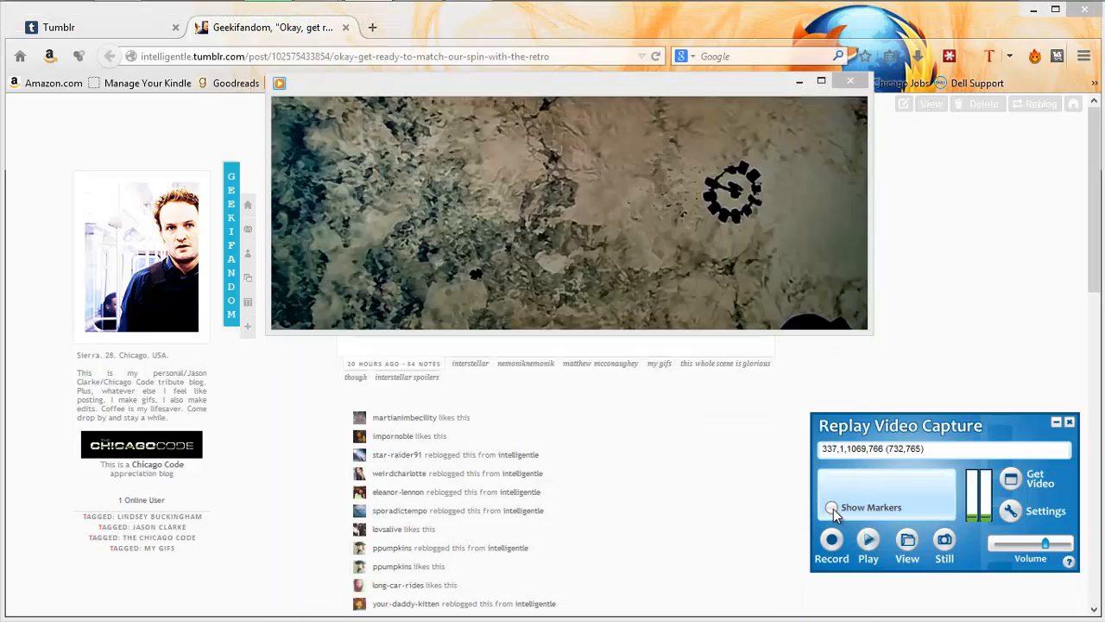
click(833, 509)
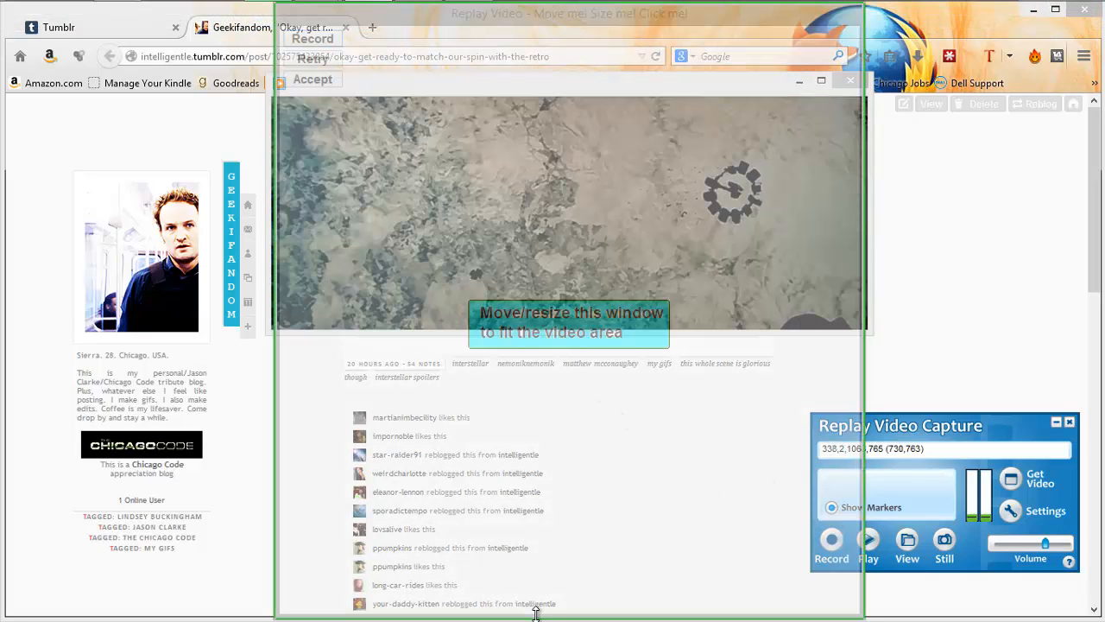
drag(535, 613, 563, 319)
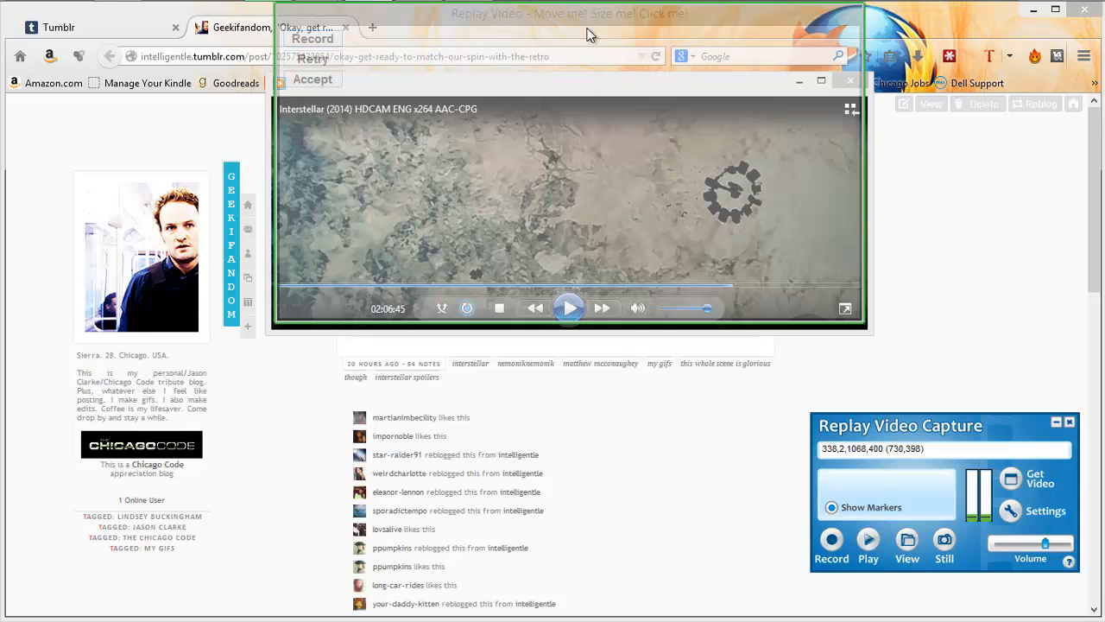
drag(589, 9, 587, 95)
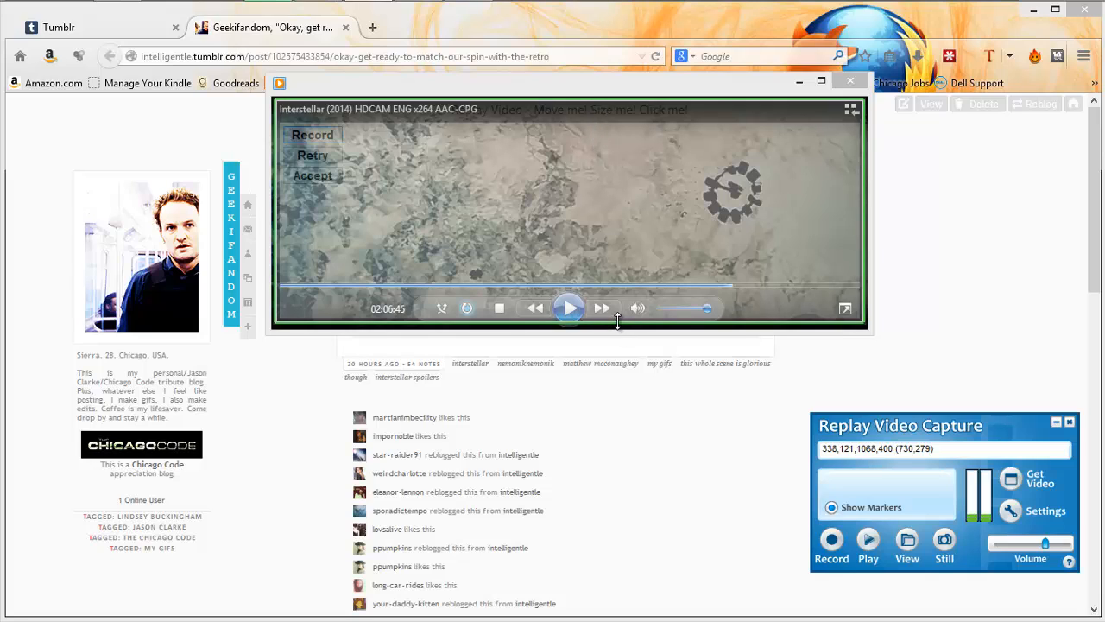
drag(617, 320, 618, 322)
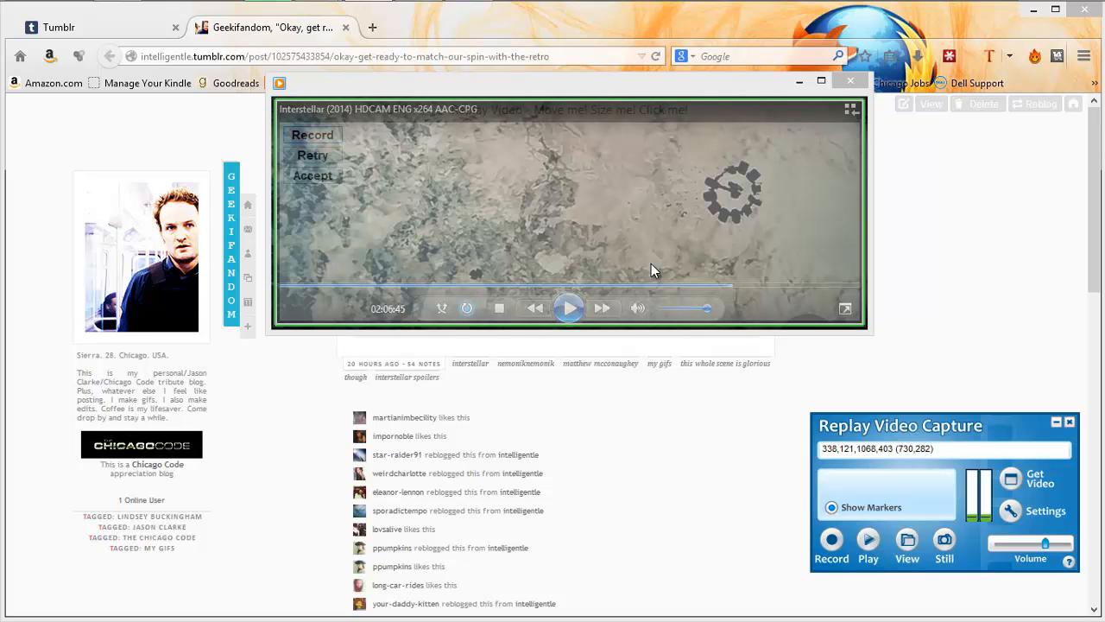
click(319, 176)
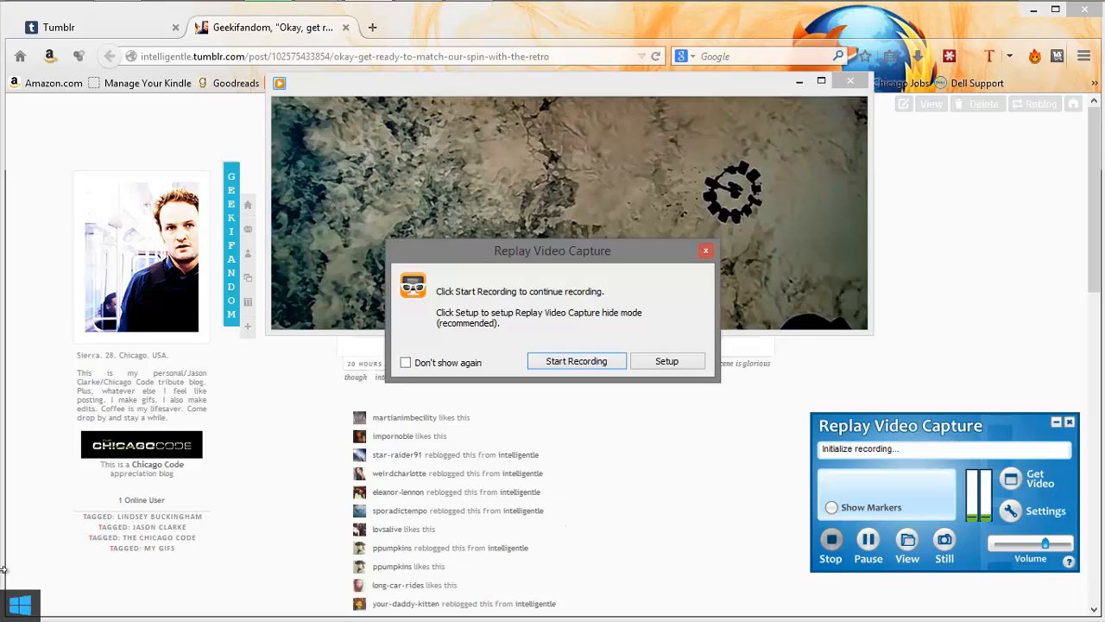
- Record the playing movie scene for about 48 seconds, stop the recording and minimize Replay Video Capture
click(558, 361)
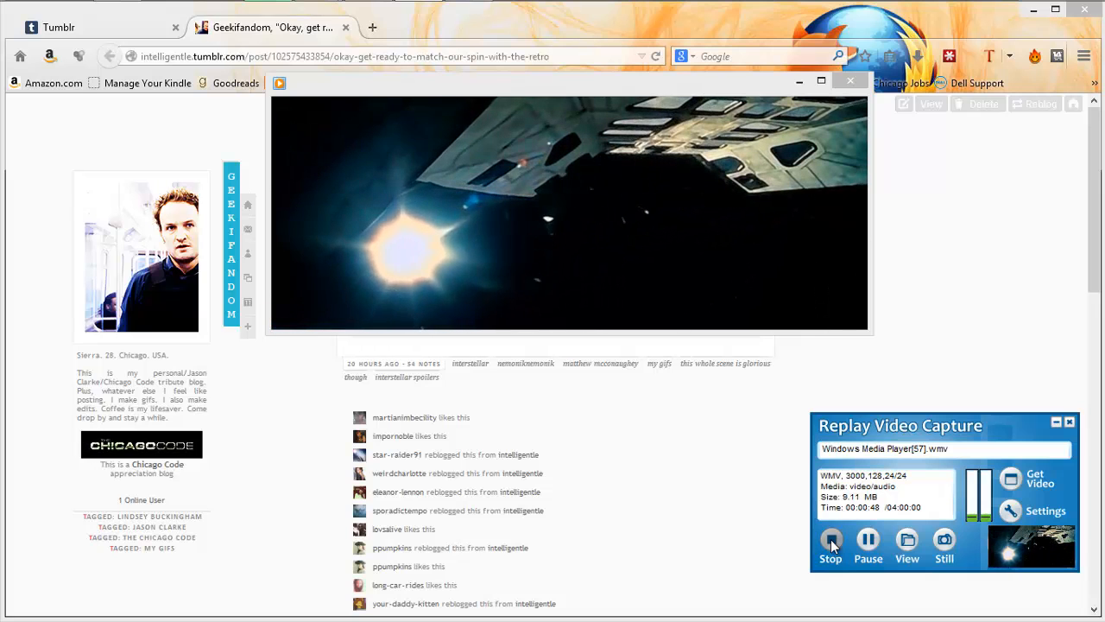
click(831, 540)
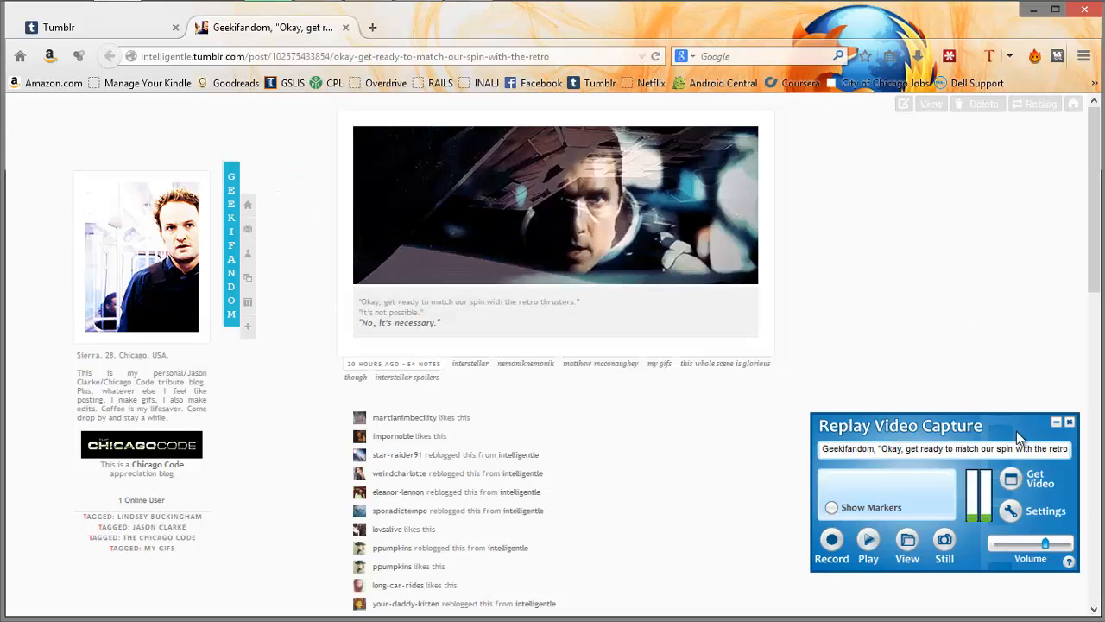
click(1056, 423)
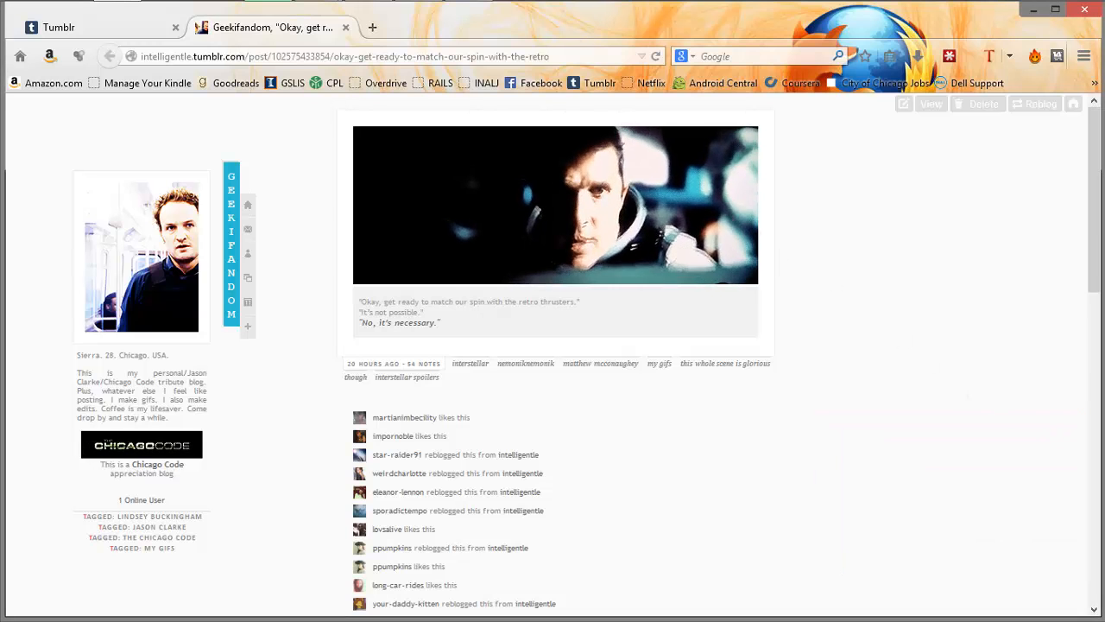
- Switch to Photoshop and choose Windows Media Player[55].wmv from the Videos folder for importing video frames to layers
mouse_move(474, 9)
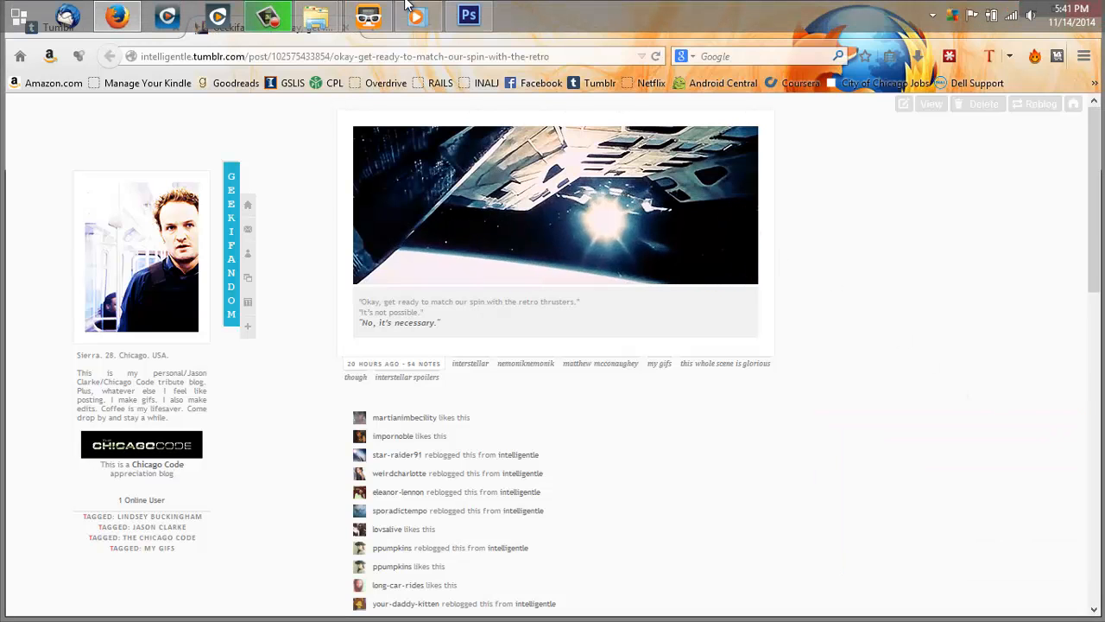
click(470, 12)
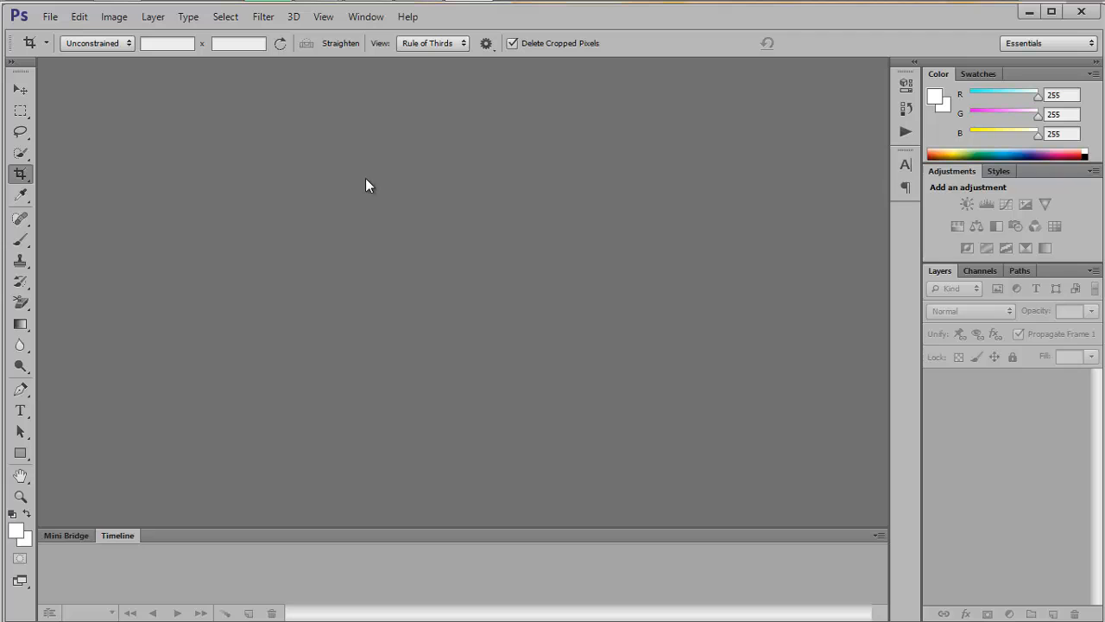
click(49, 18)
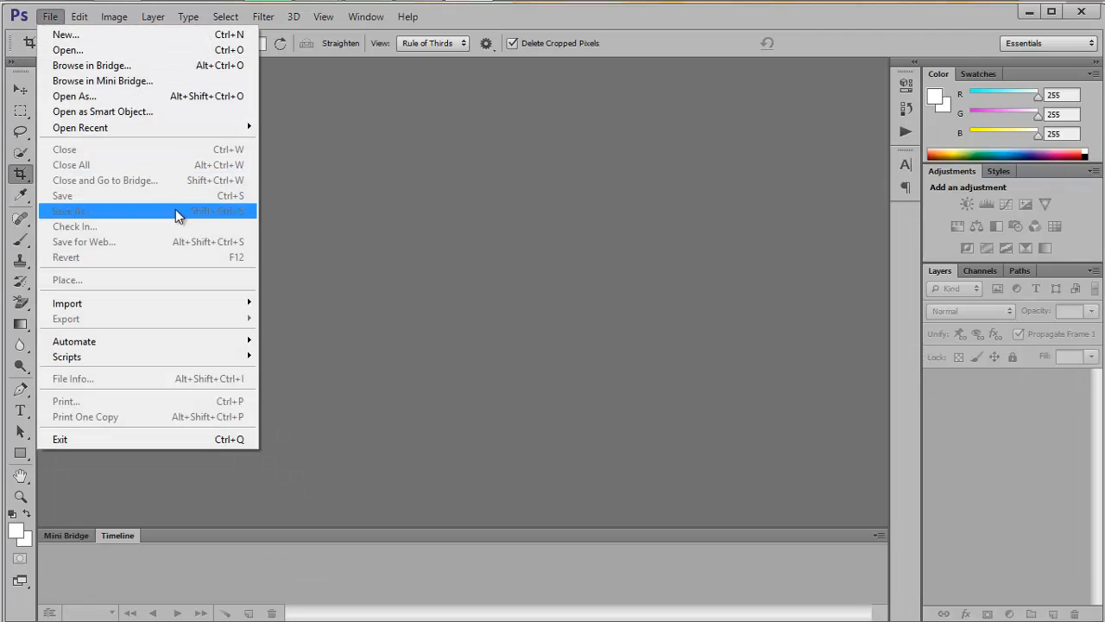
click(49, 18)
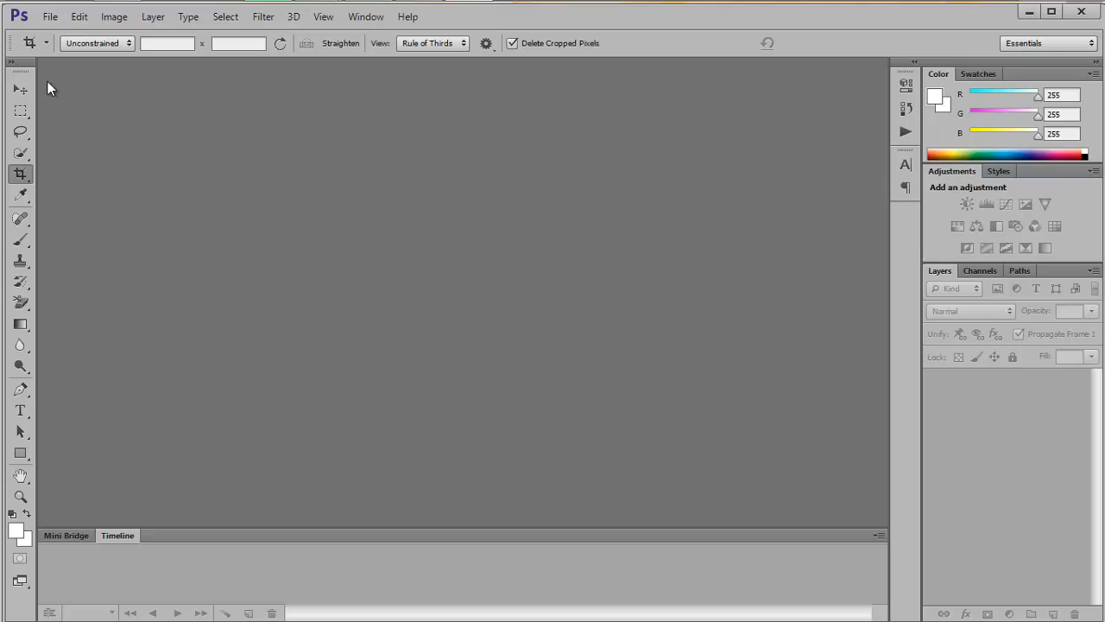
click(49, 17)
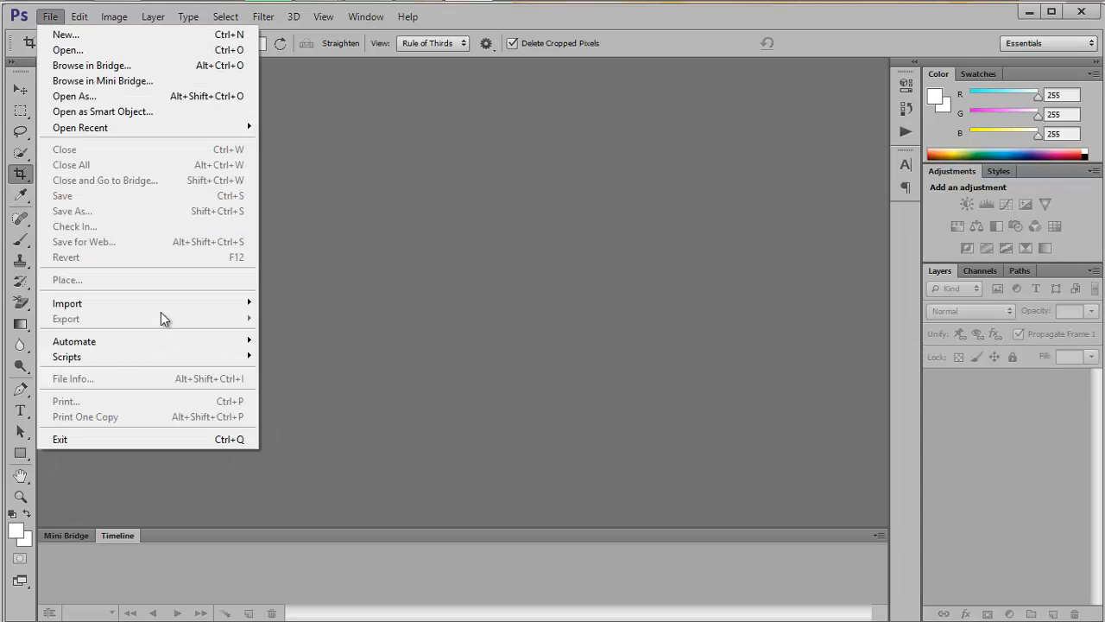
mouse_move(170, 298)
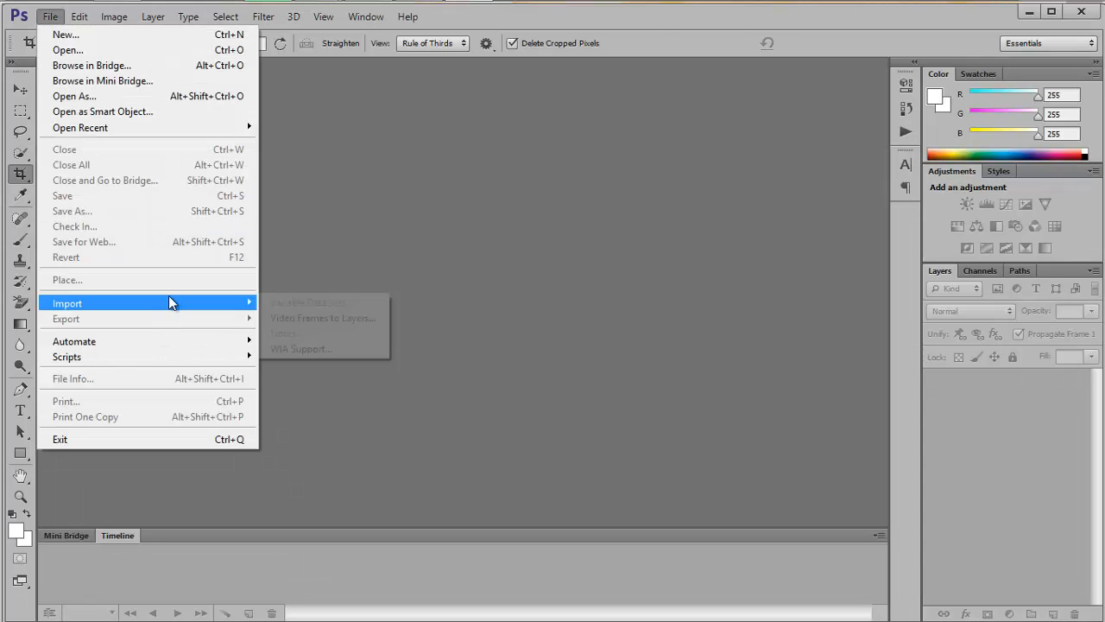
click(309, 318)
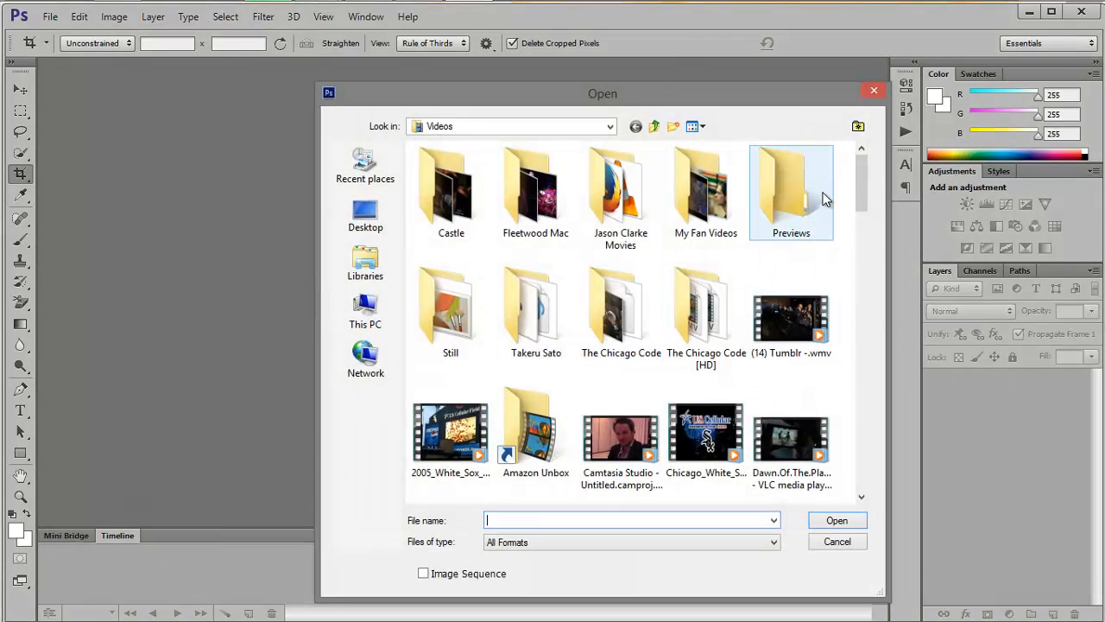
drag(865, 180, 855, 518)
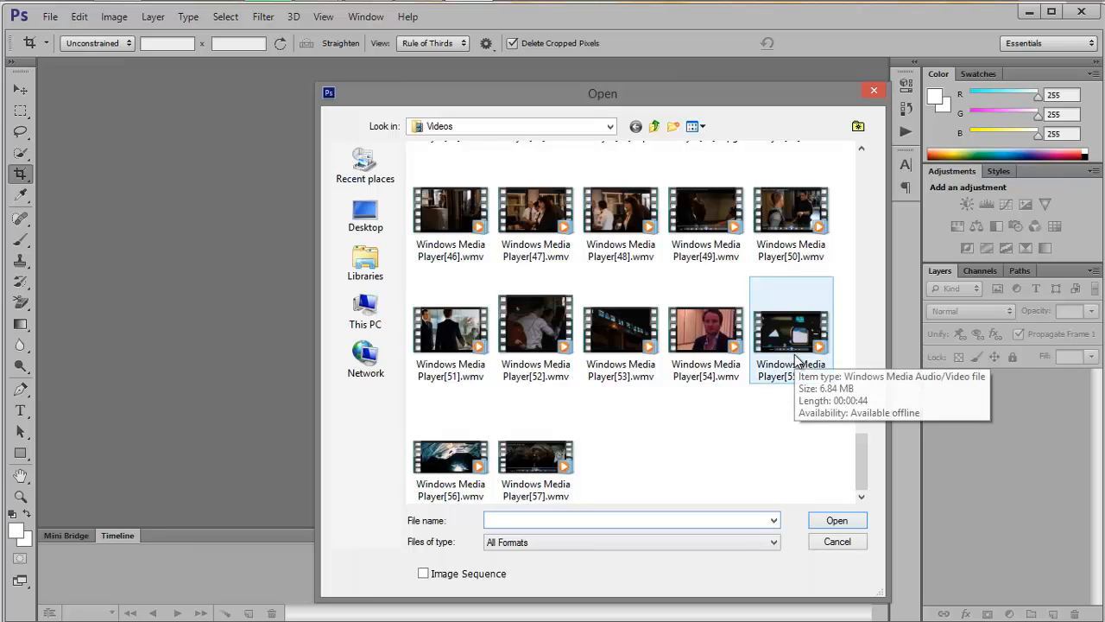
double_click(794, 356)
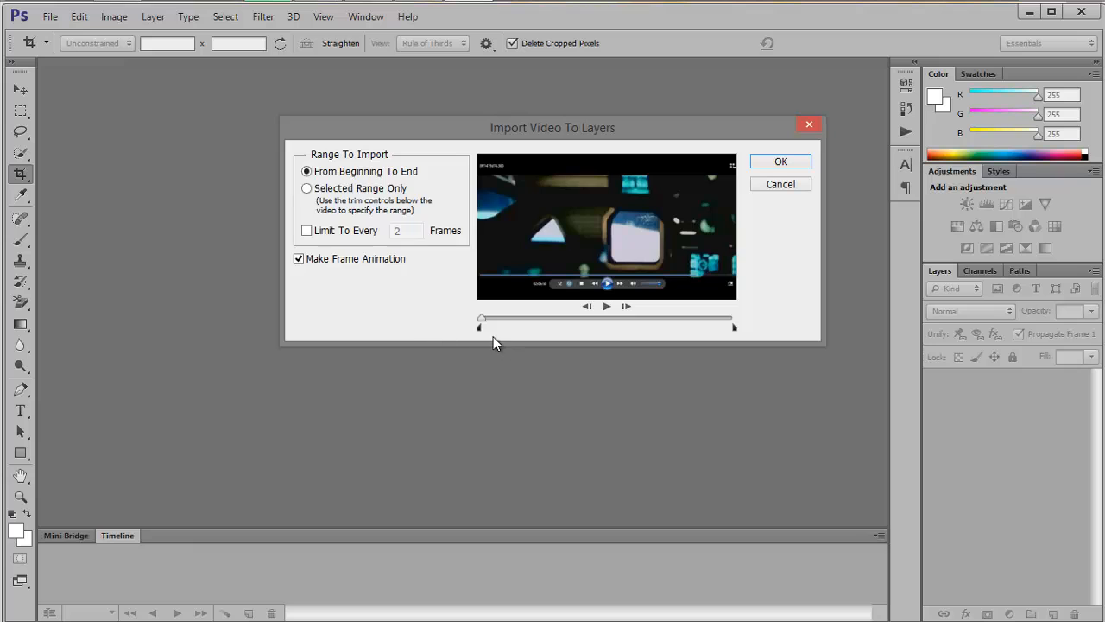
- Trim the start and end of the import range, limit it to every 2 frames and import it as a frame animation
drag(480, 331, 551, 339)
mouse_move(735, 328)
mouse_down()
mouse_move(691, 335)
mouse_move(724, 331)
mouse_up()
click(356, 231)
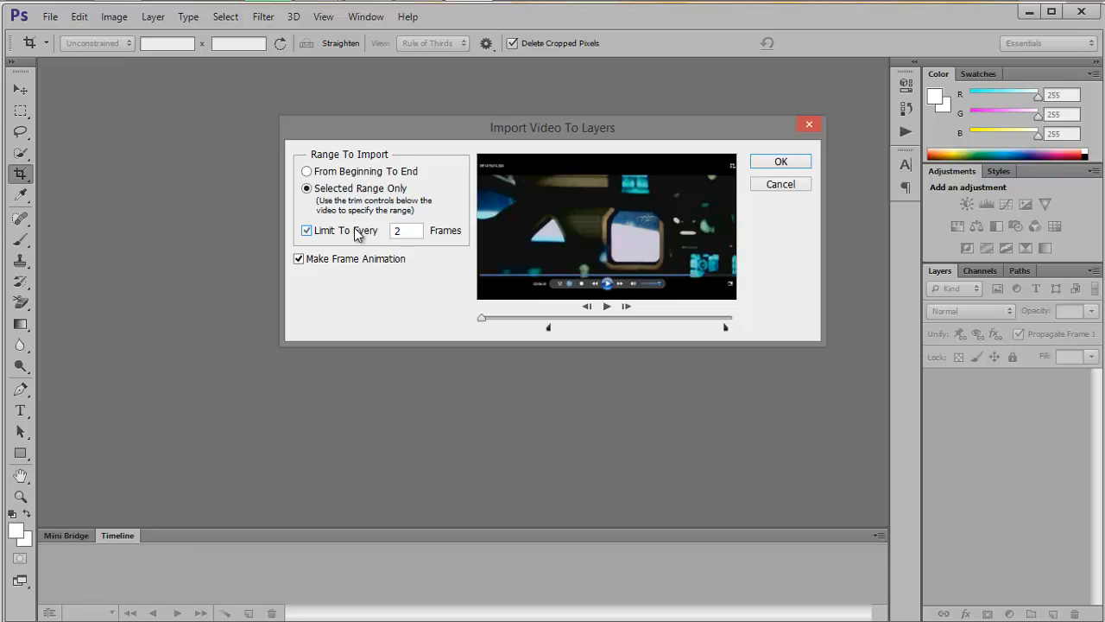
click(804, 166)
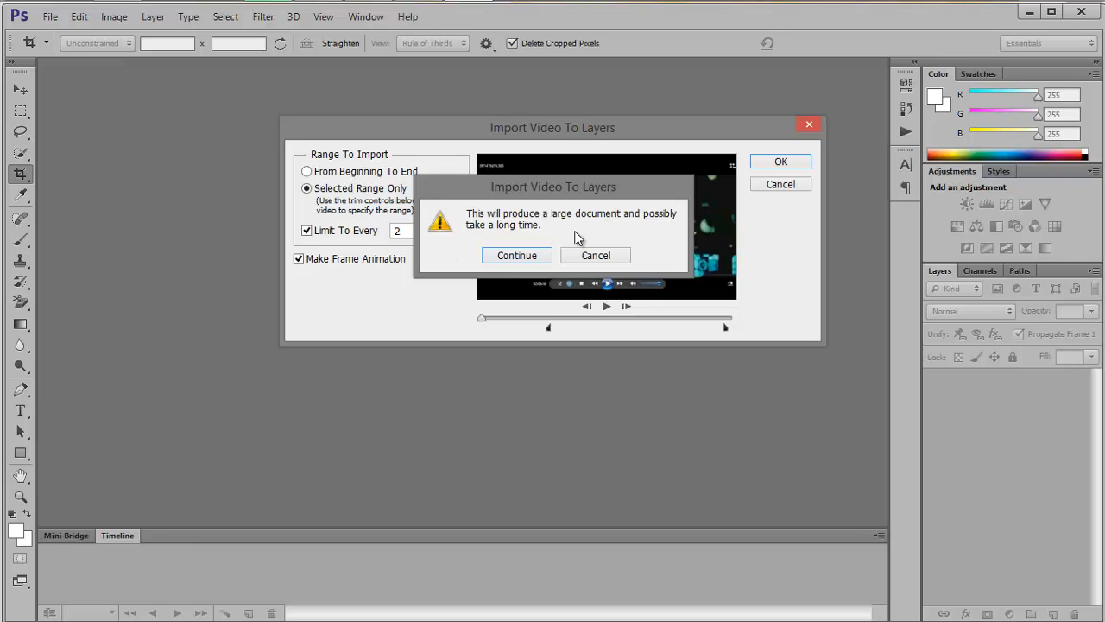
click(522, 260)
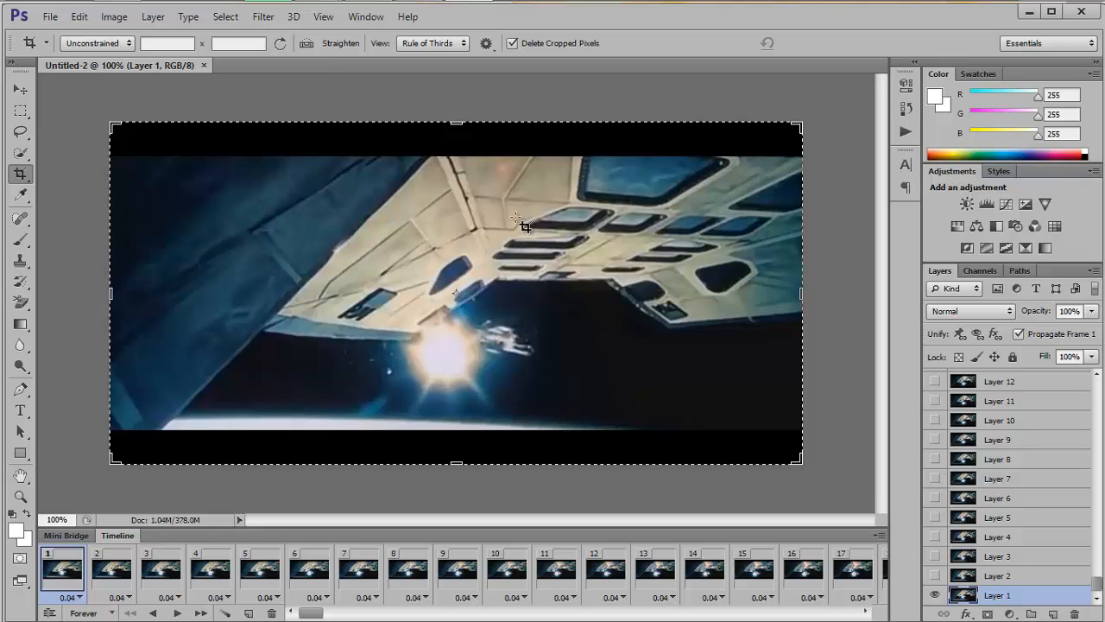
- Crop the black bars off the upper and lower edges of the imported frames
drag(457, 123, 458, 142)
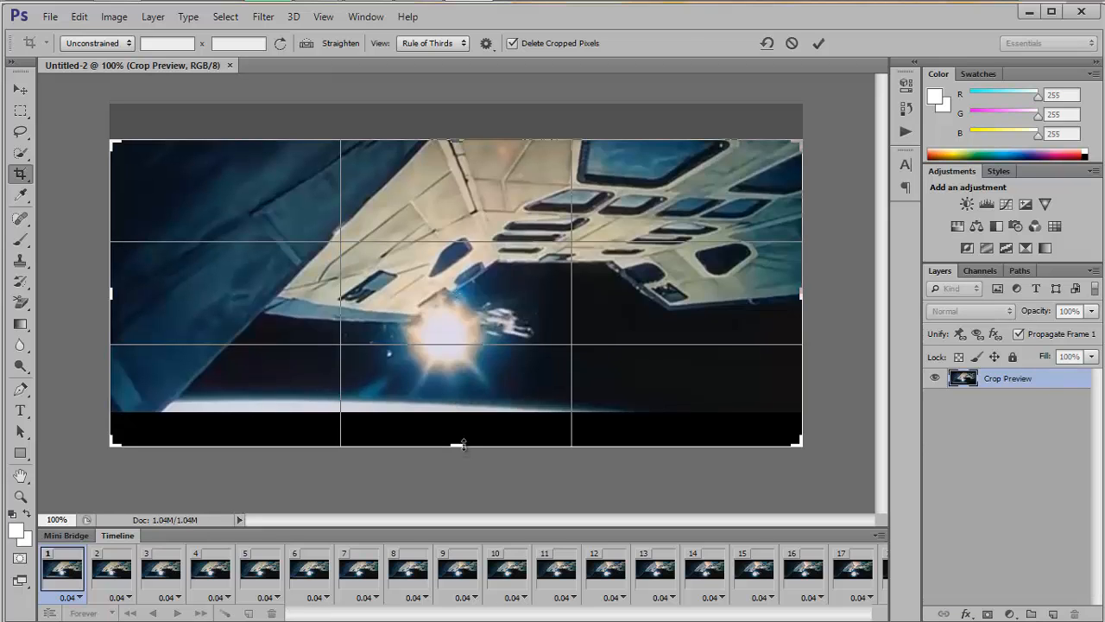
drag(463, 444, 457, 426)
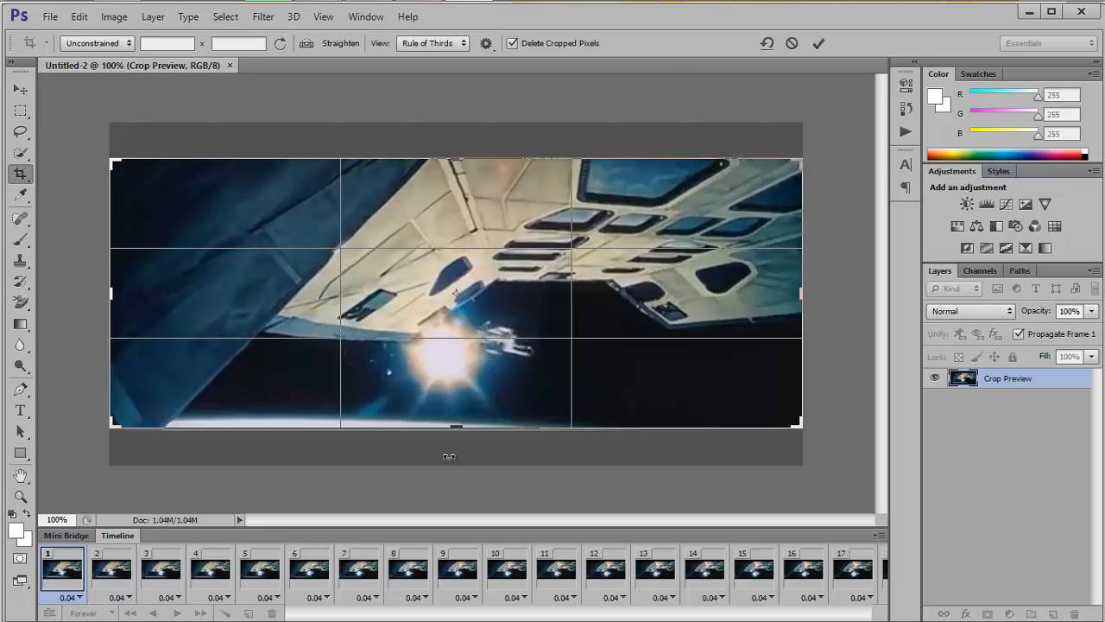
key(Return)
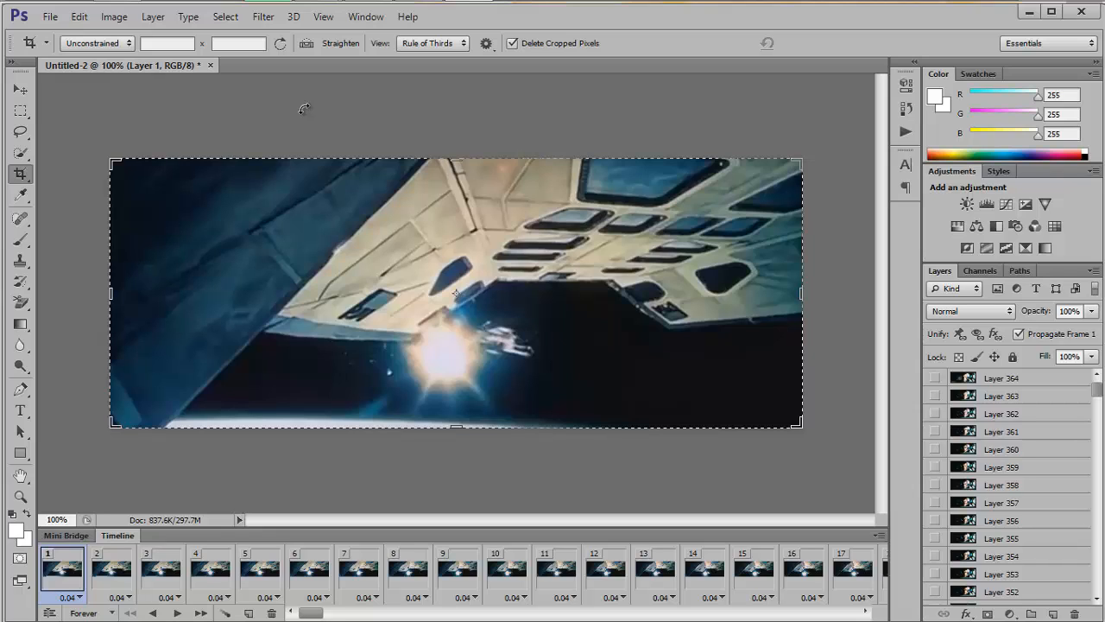
- Resize the image to a width of 500 pixels with constrained proportions
click(114, 17)
click(145, 133)
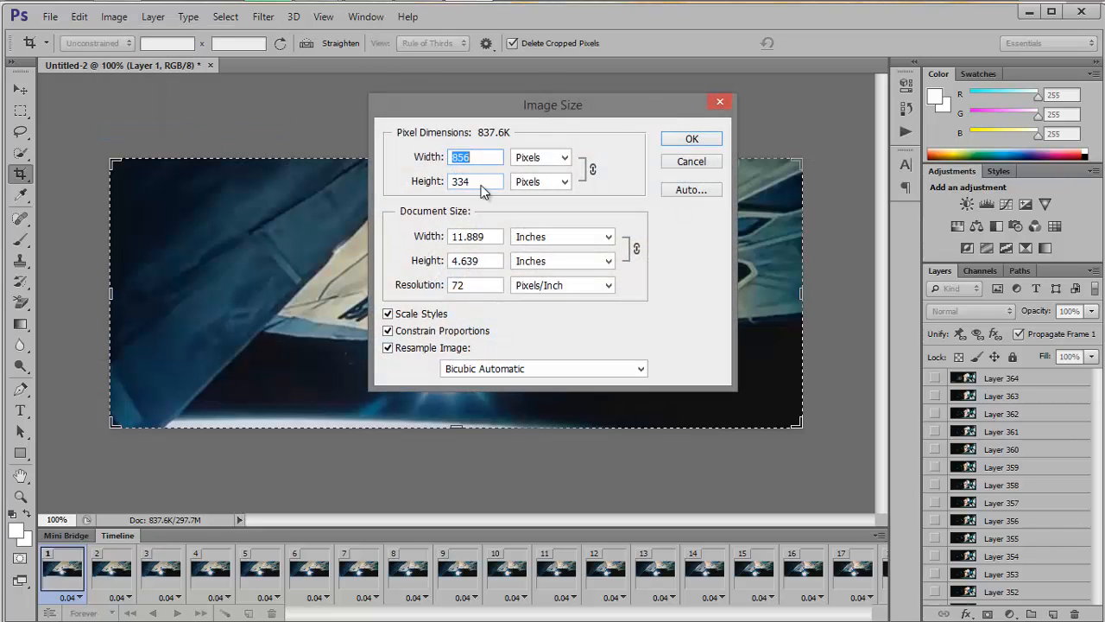
text(500)
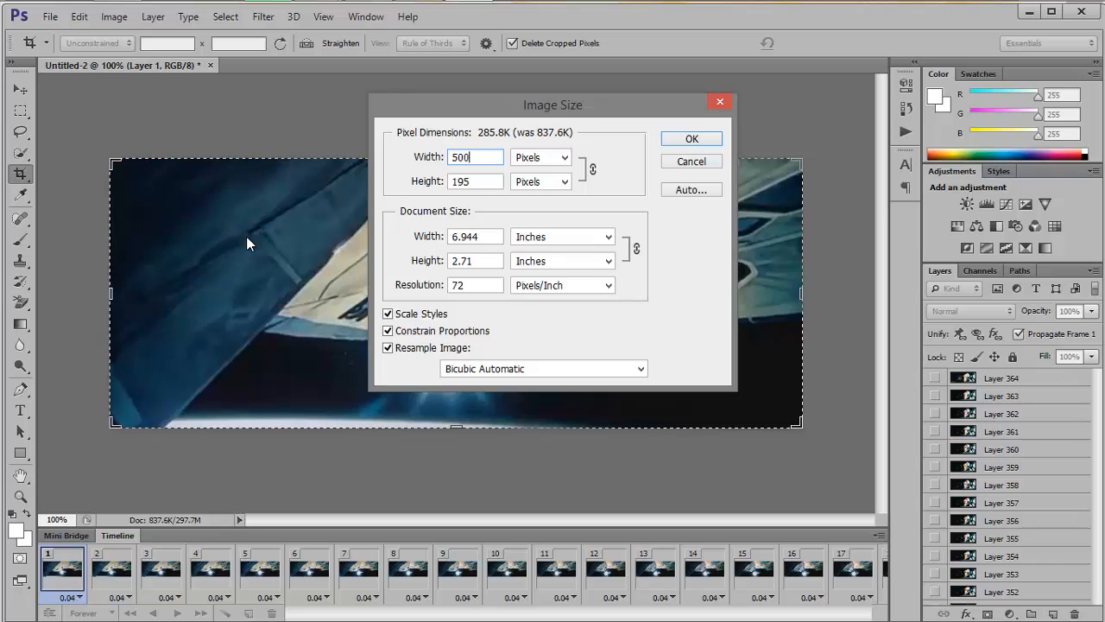
key(Return)
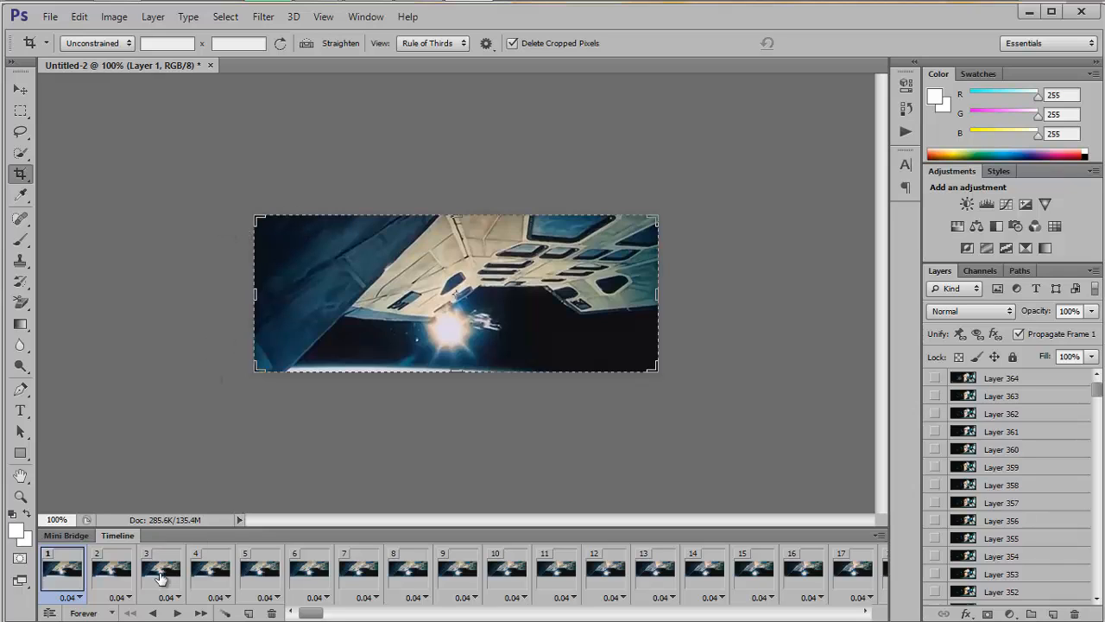
- Play several sections of the frame animation to examine where the shots of the spaceship, pilot and cockpit begin and end
click(177, 613)
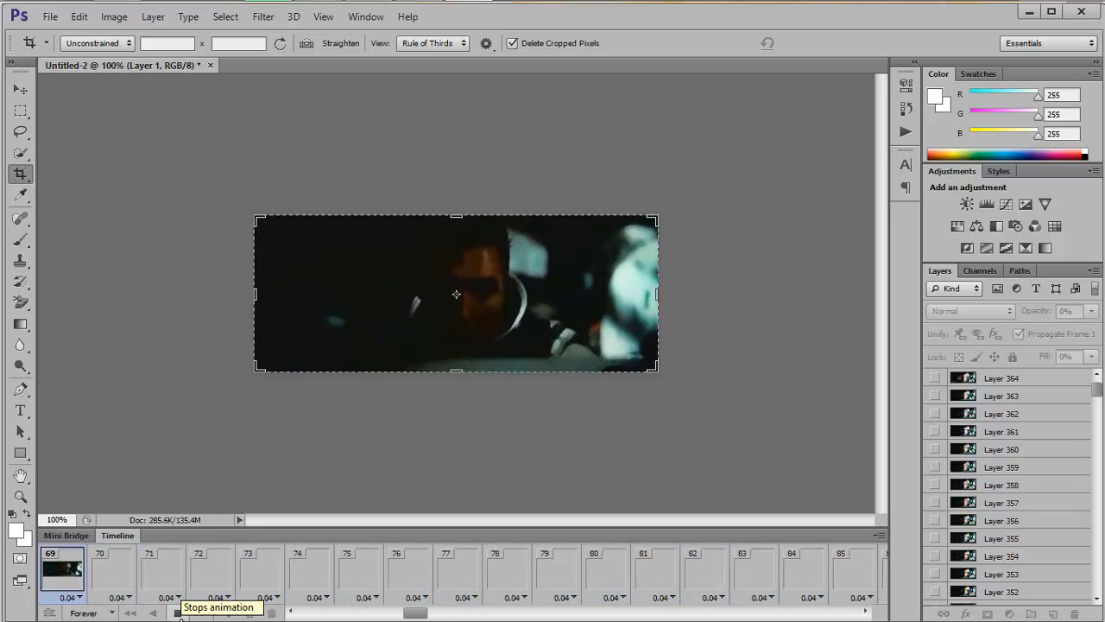
click(178, 615)
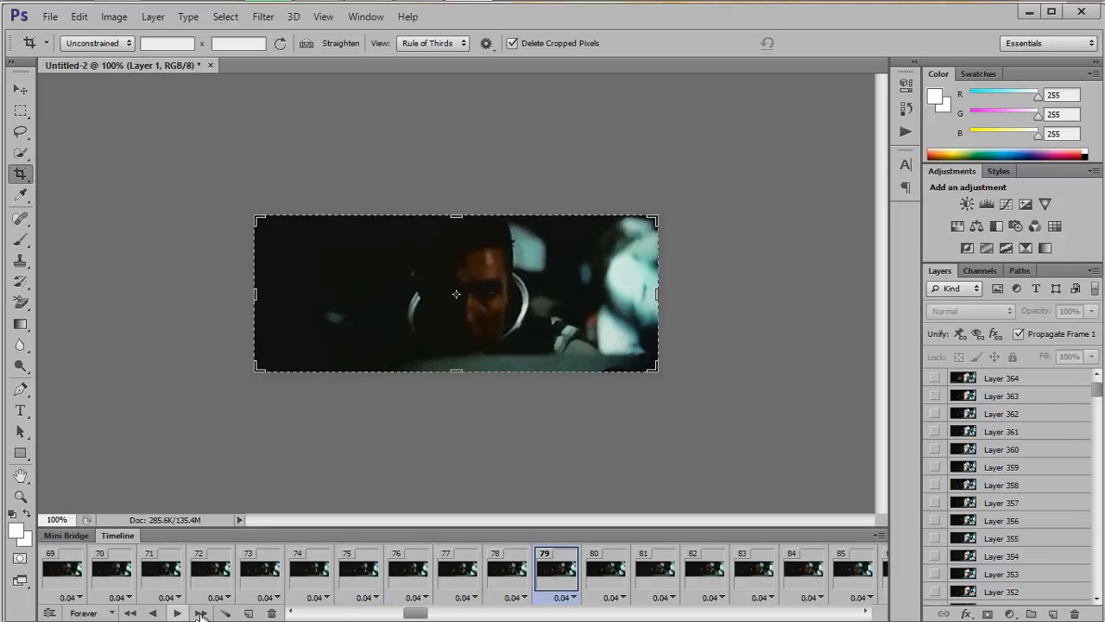
drag(423, 613, 583, 614)
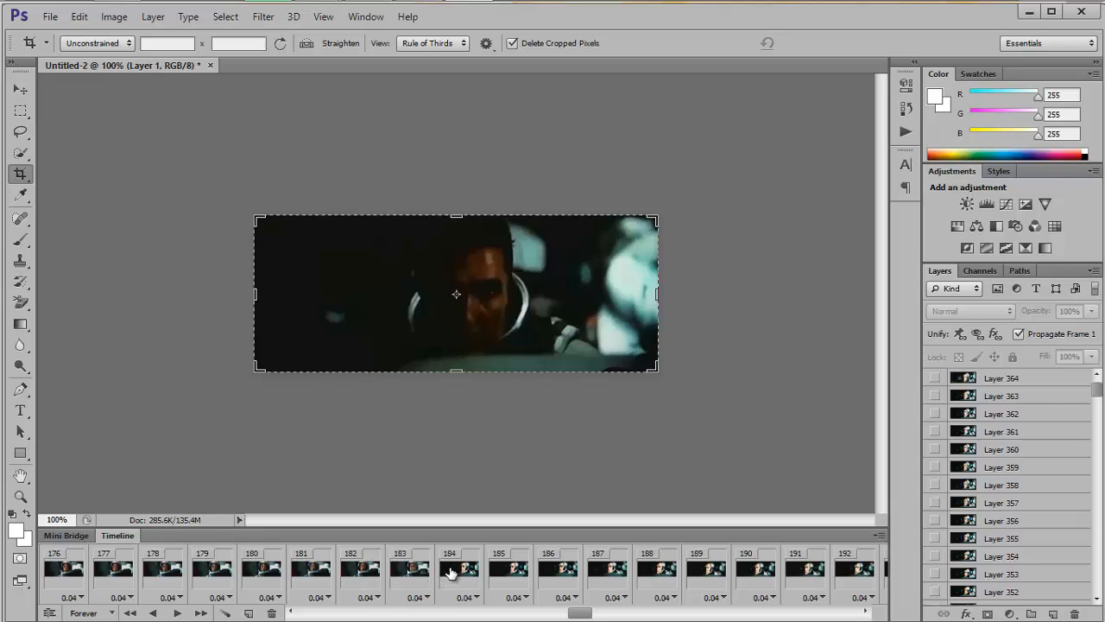
click(451, 573)
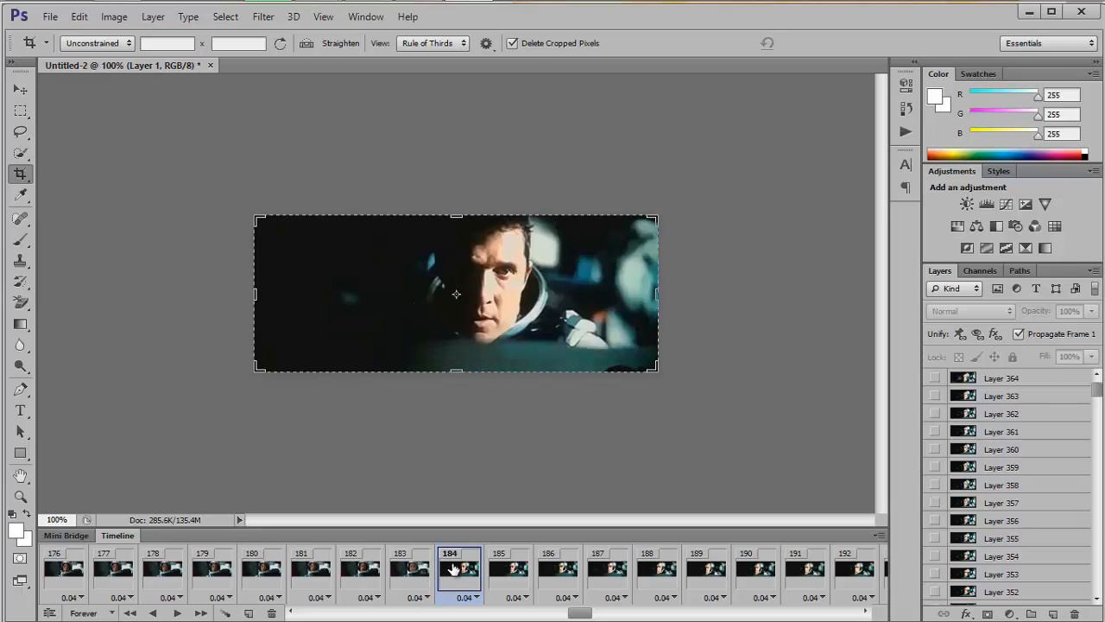
click(178, 613)
click(177, 613)
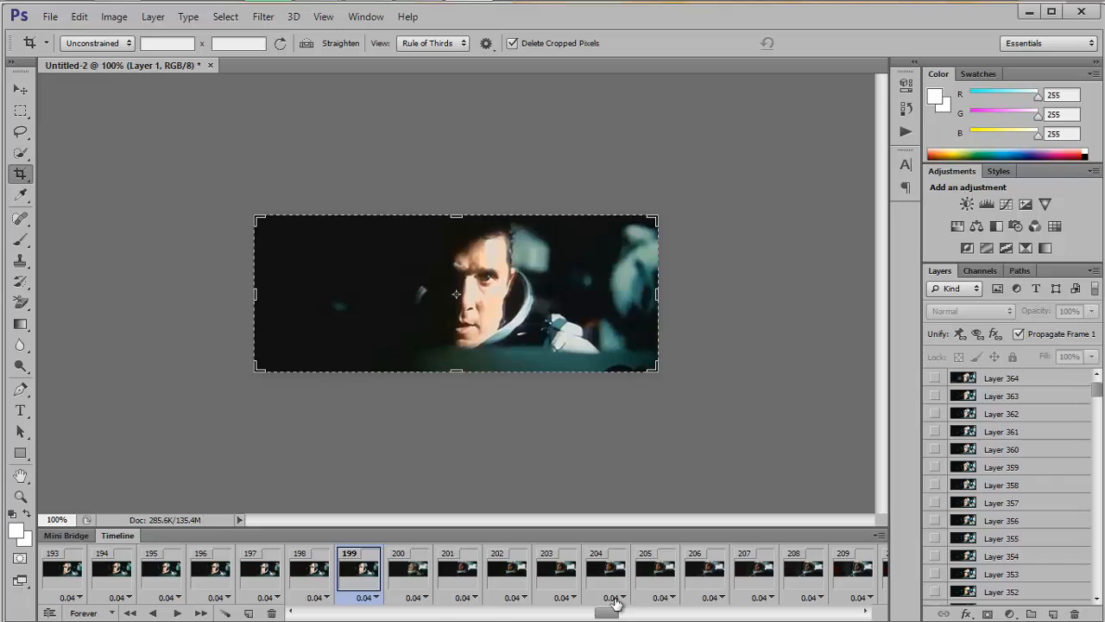
drag(615, 604, 765, 608)
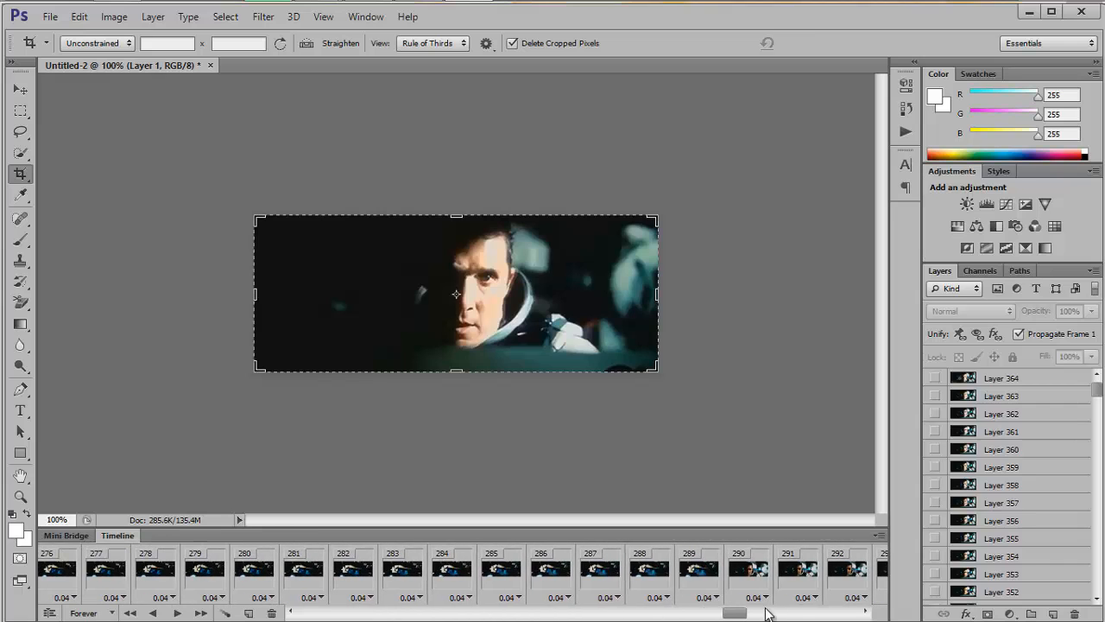
click(691, 574)
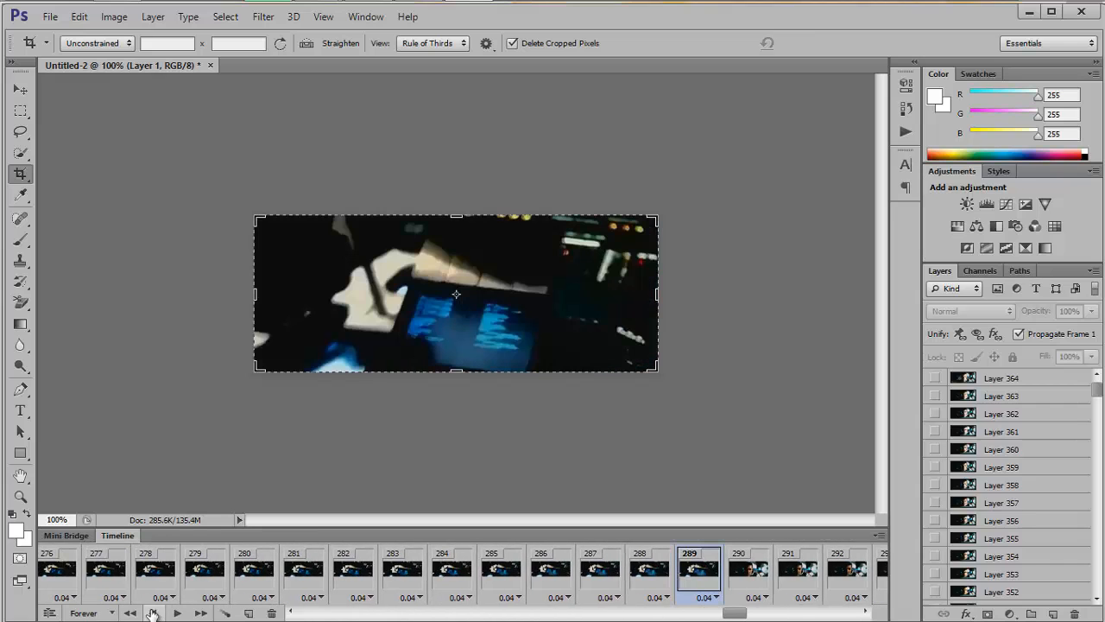
click(177, 613)
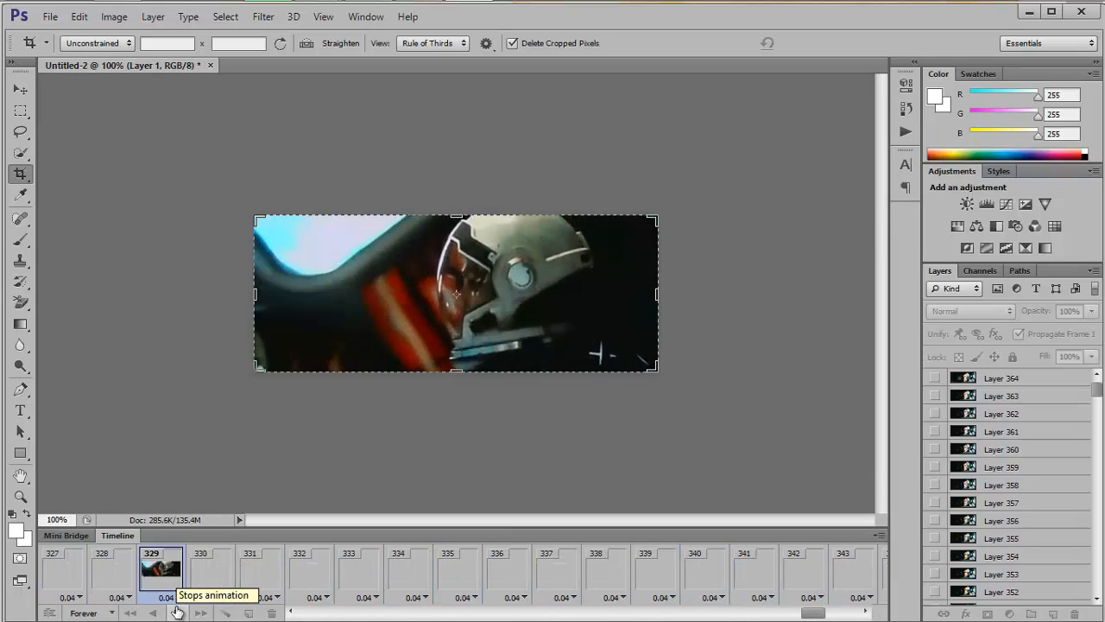
click(177, 611)
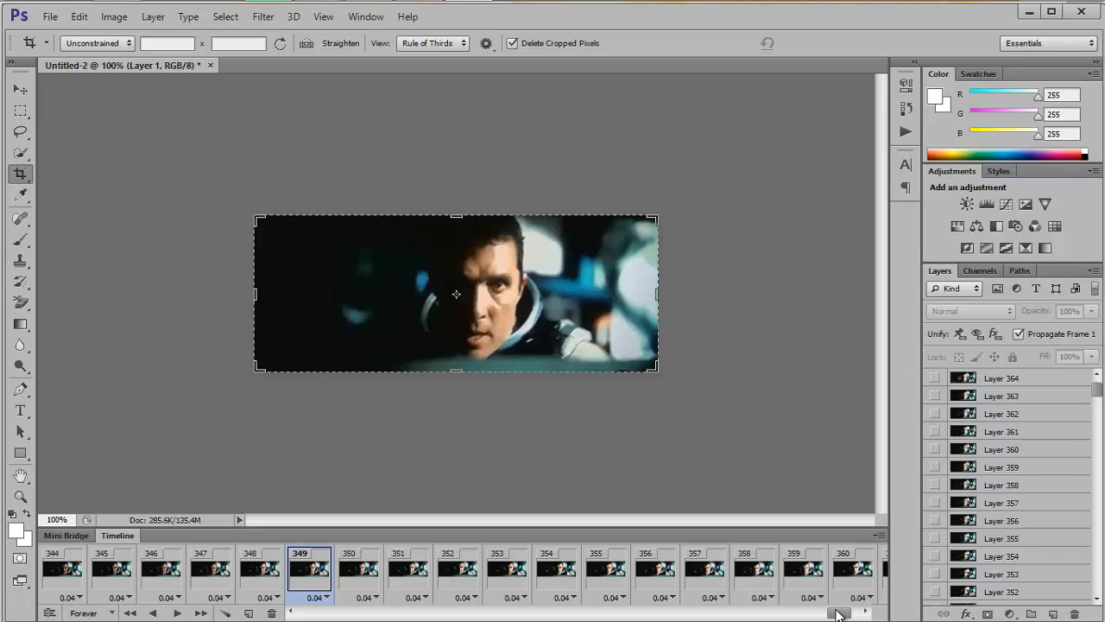
- Delete frames 172 through 339 from the animation
drag(836, 613, 820, 613)
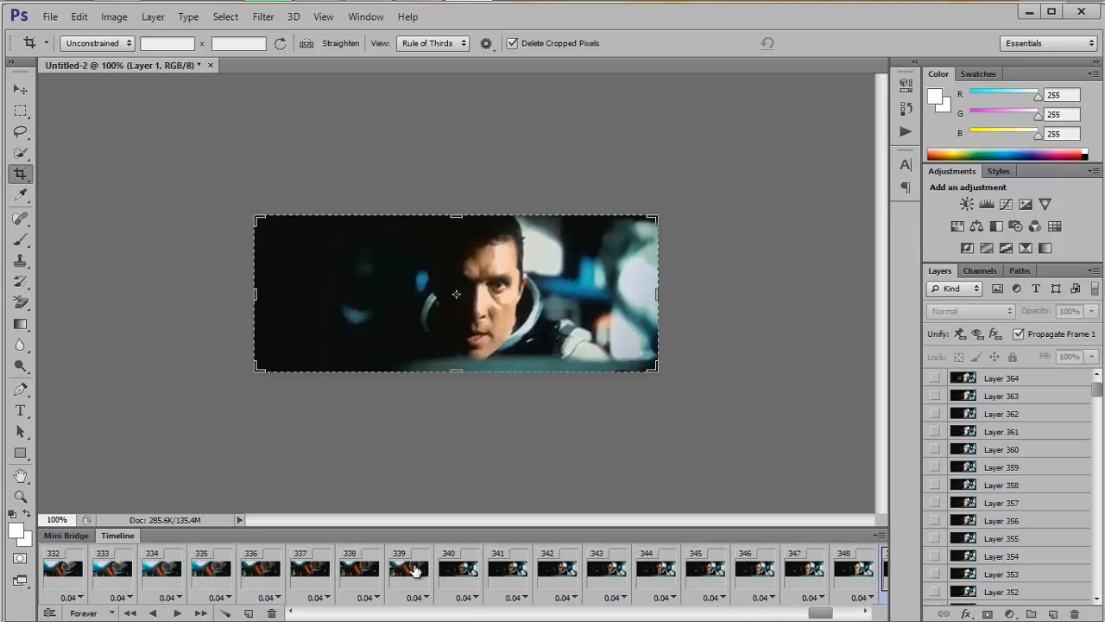
click(415, 570)
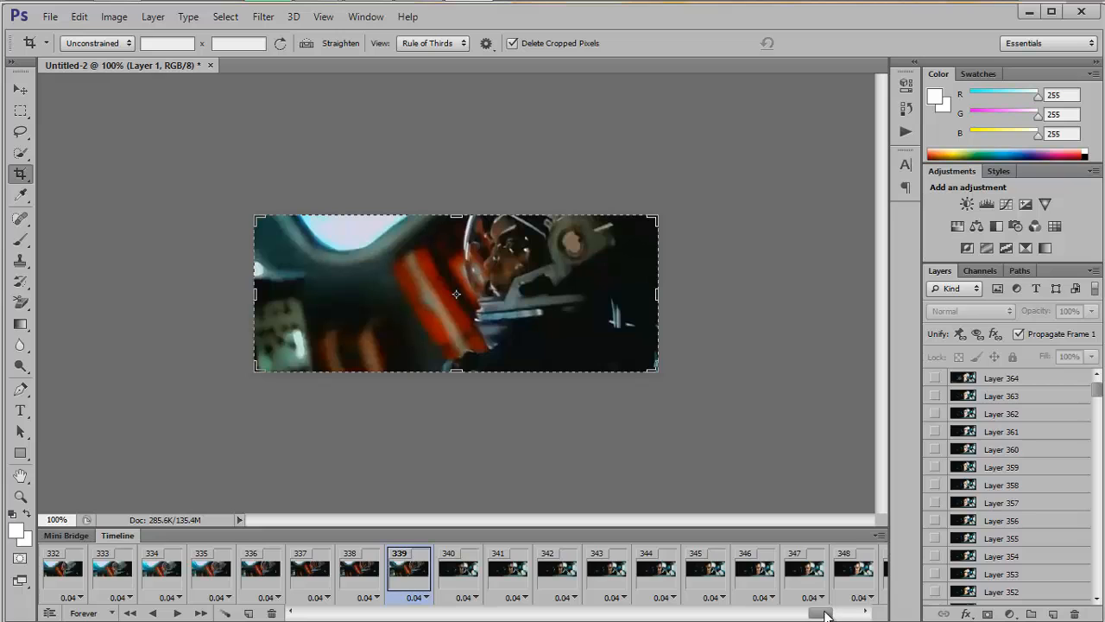
drag(824, 613, 557, 613)
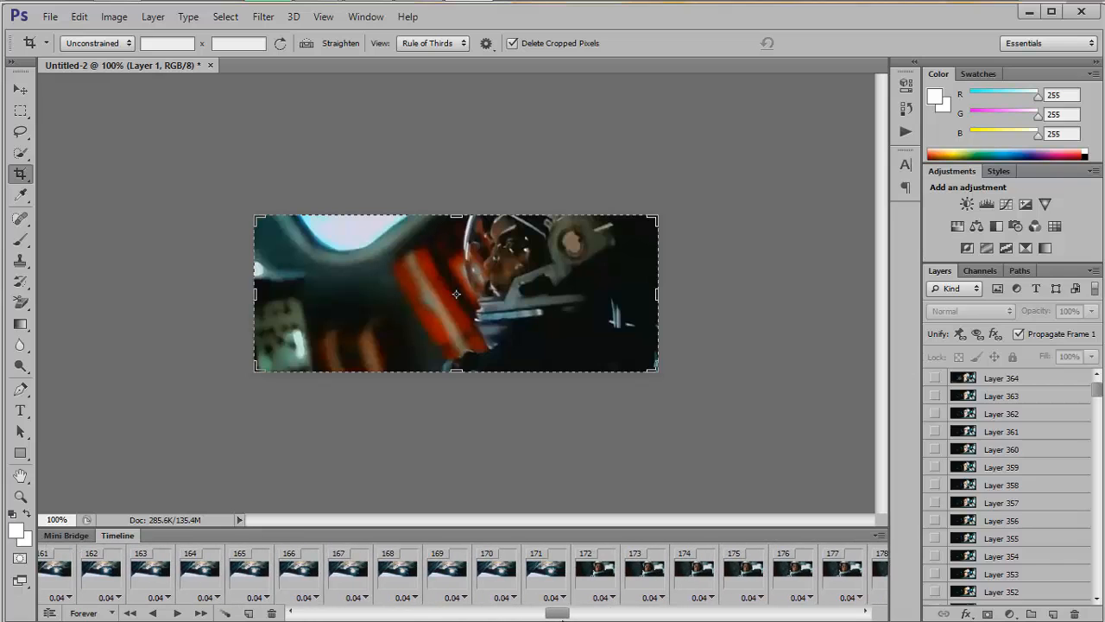
shift+click(611, 584)
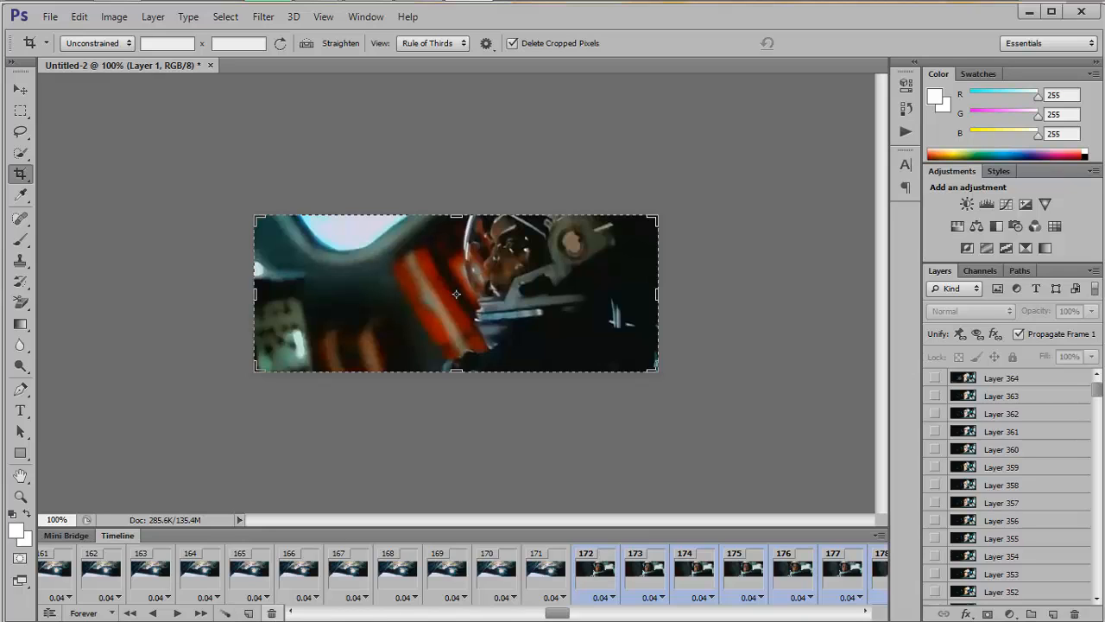
click(271, 613)
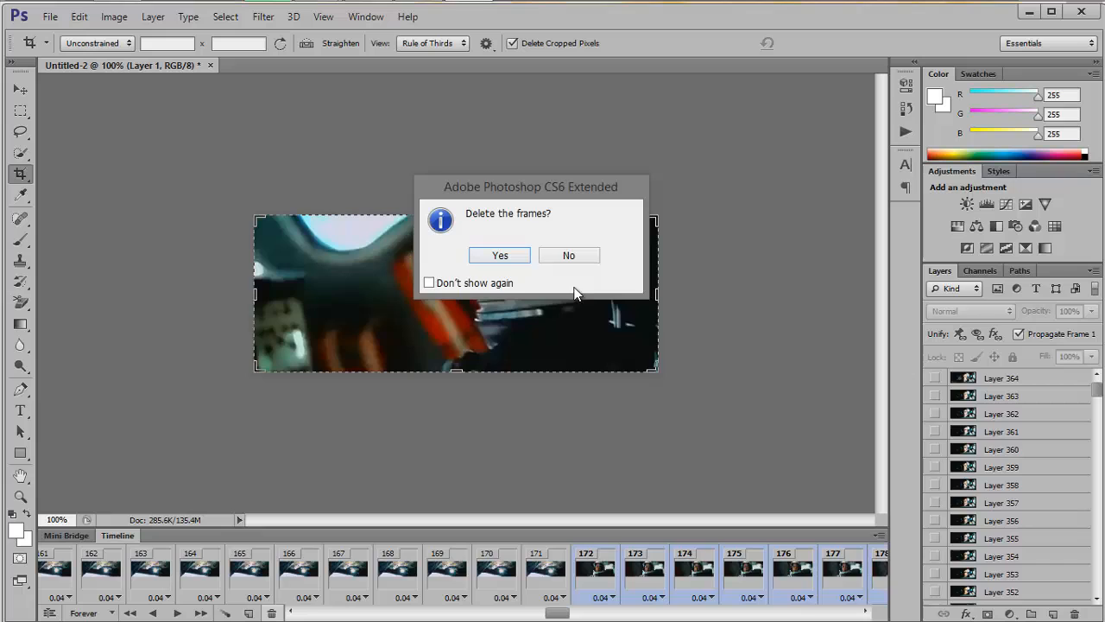
click(500, 261)
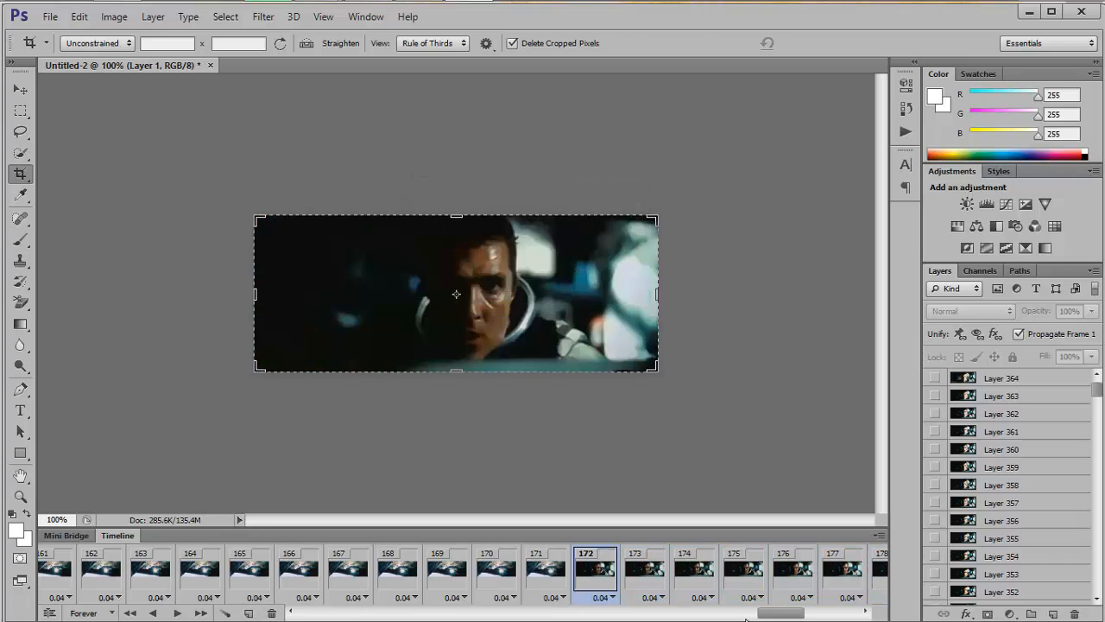
- Preview the cut from frame 156, then delete the opening frames from frame 1 to partway through the spaceship shot
drag(760, 613, 724, 613)
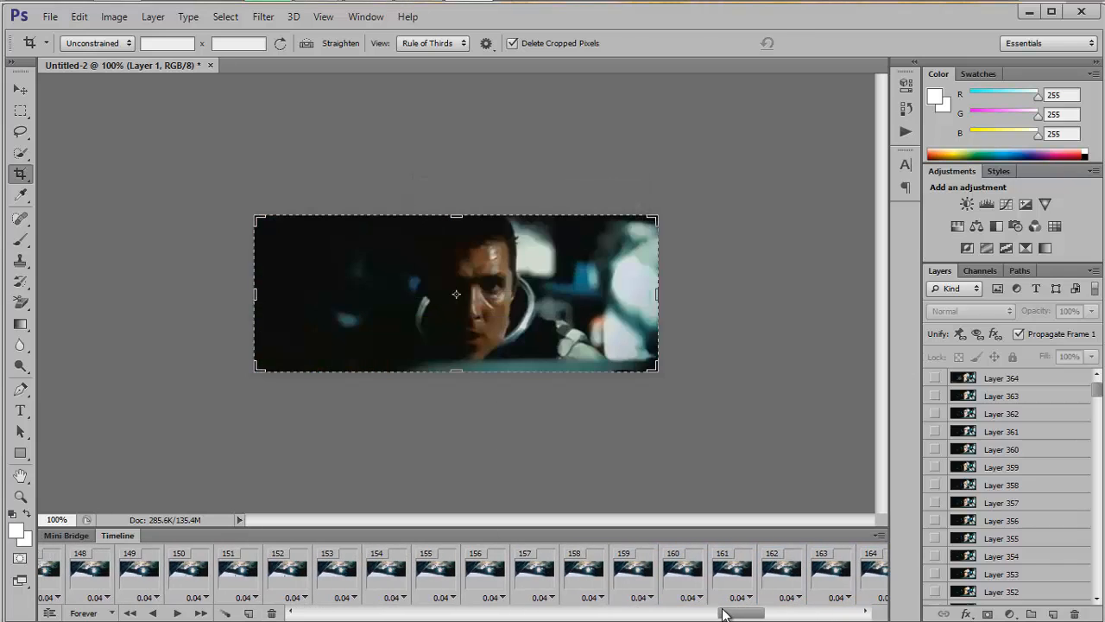
click(491, 574)
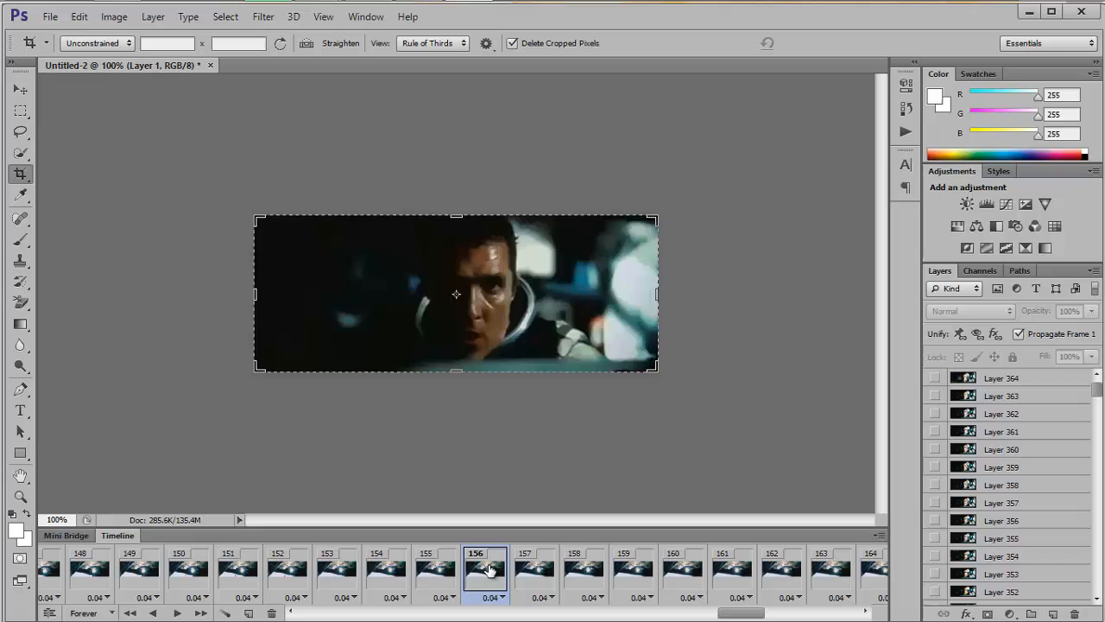
click(187, 613)
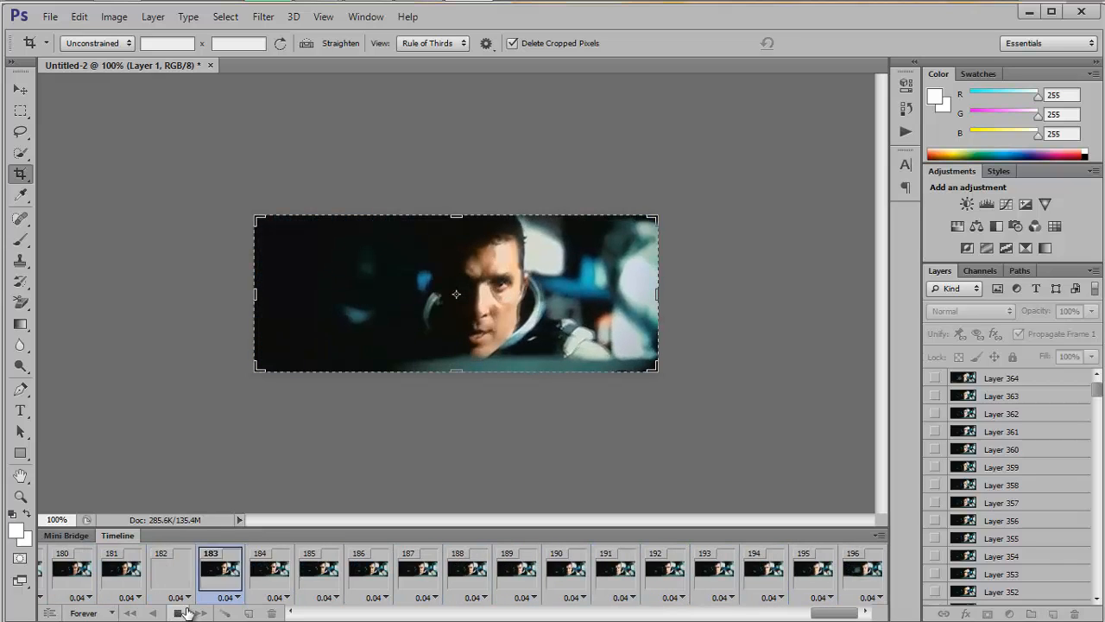
click(187, 613)
drag(842, 618, 311, 613)
click(450, 584)
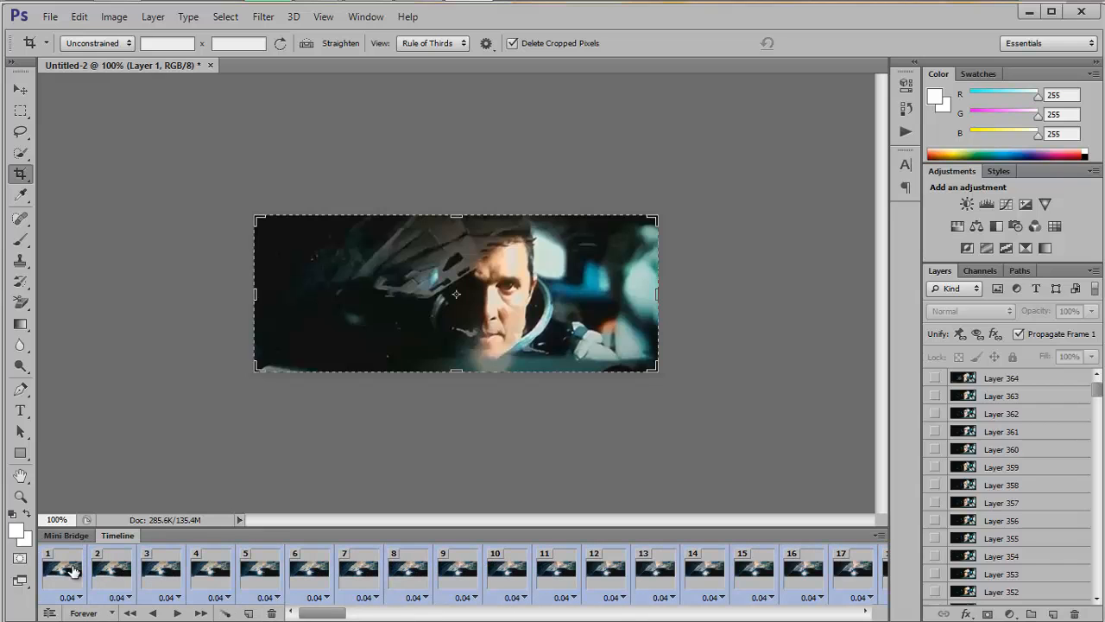
click(271, 613)
click(504, 255)
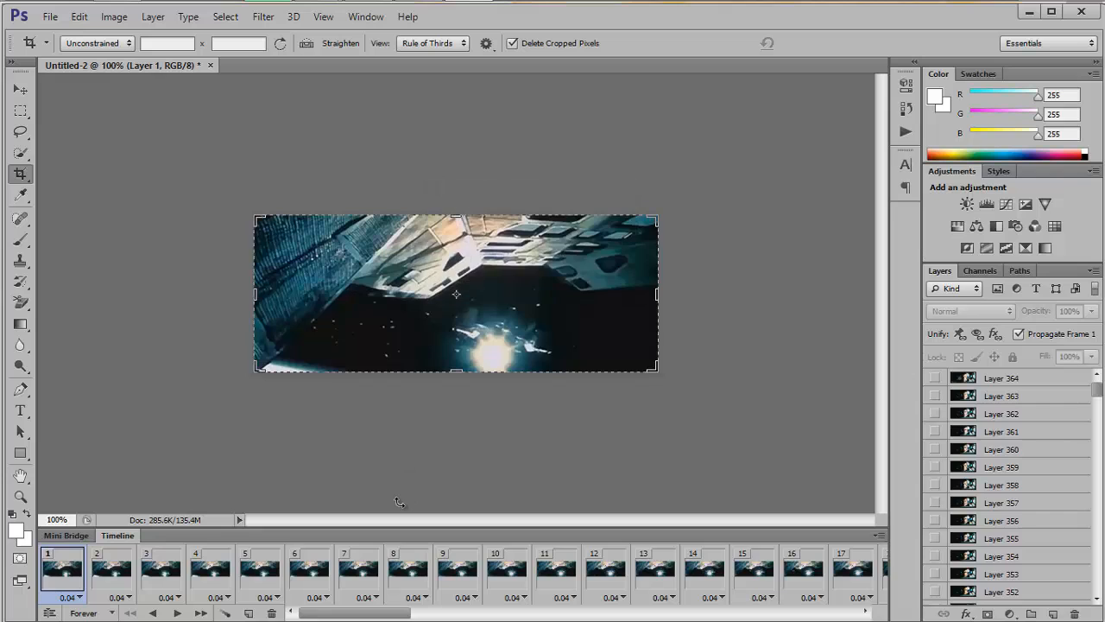
- Play the shortened animation and delete frames 1 through 10
click(174, 613)
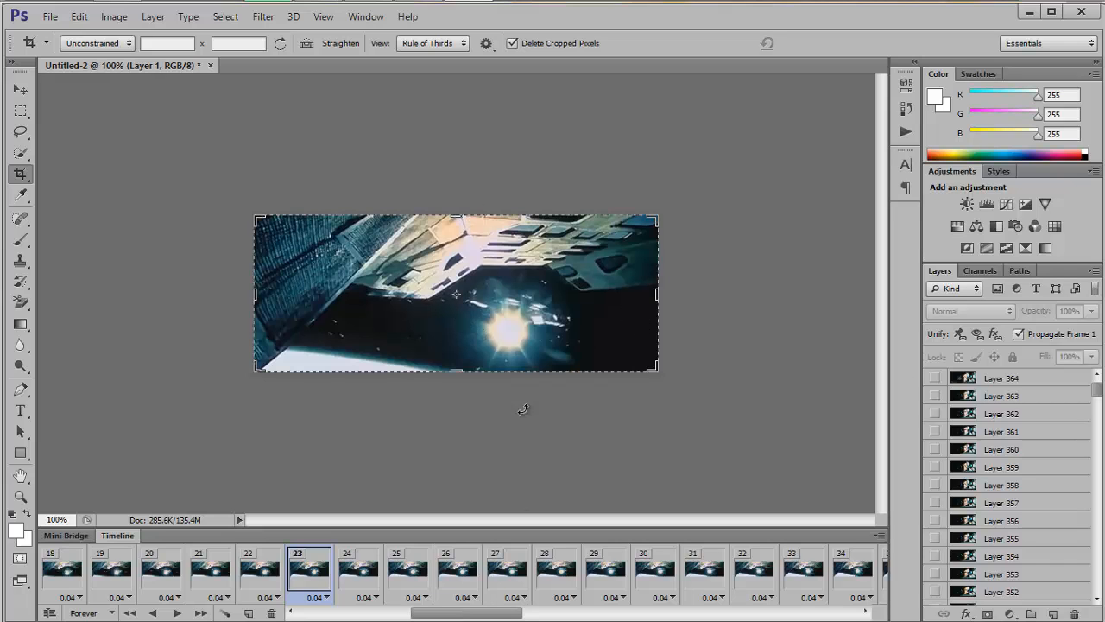
mouse_move(455, 614)
mouse_down()
mouse_move(807, 613)
mouse_move(469, 616)
mouse_up()
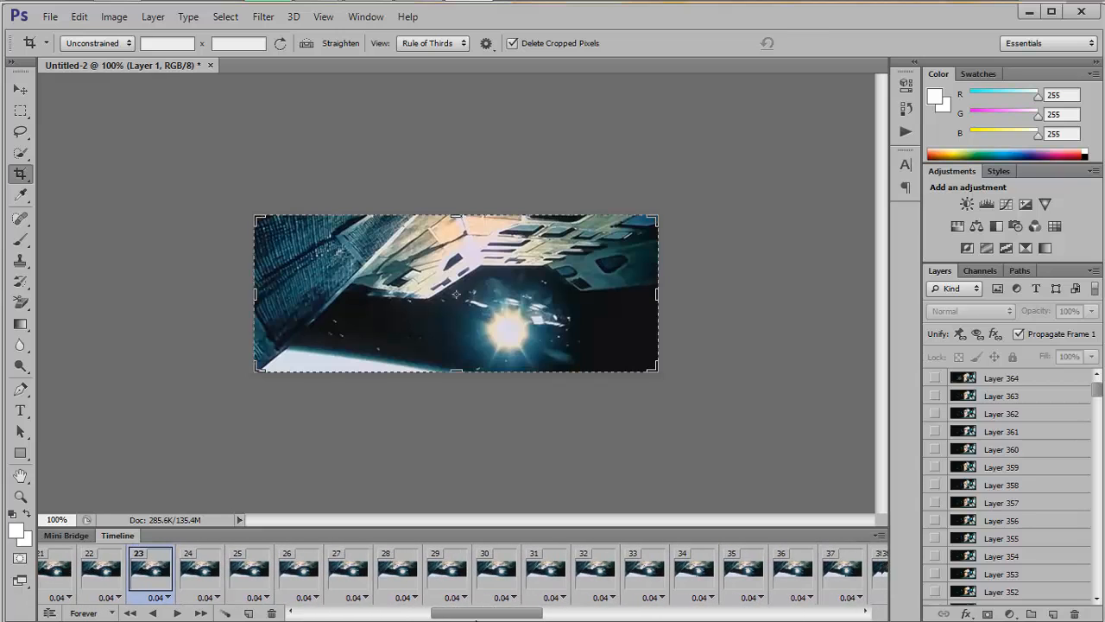
click(187, 570)
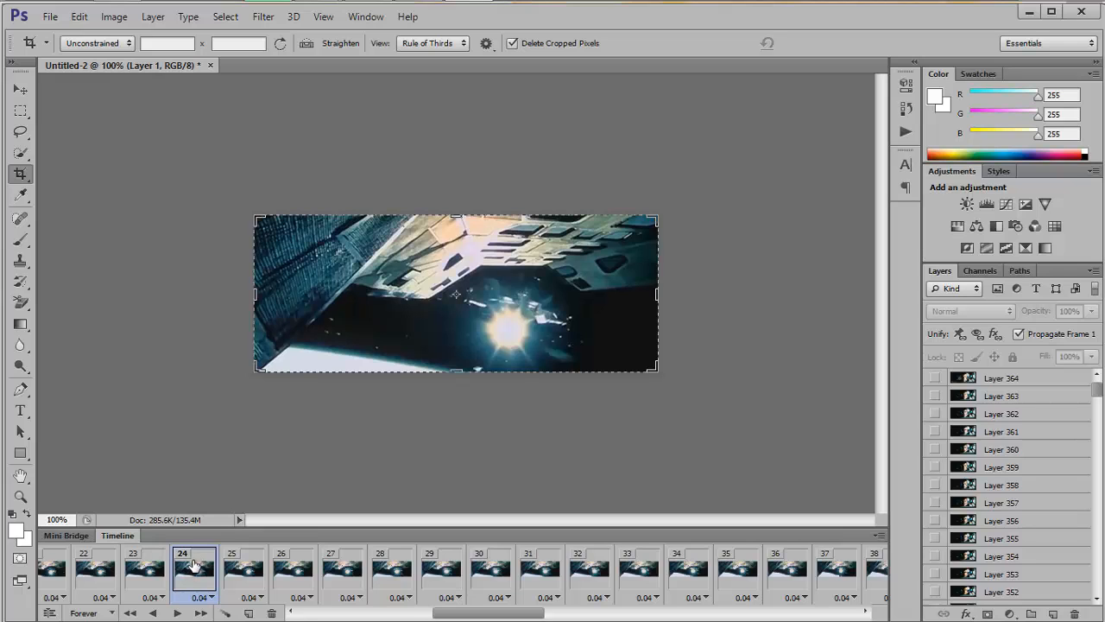
drag(512, 615, 378, 615)
click(498, 573)
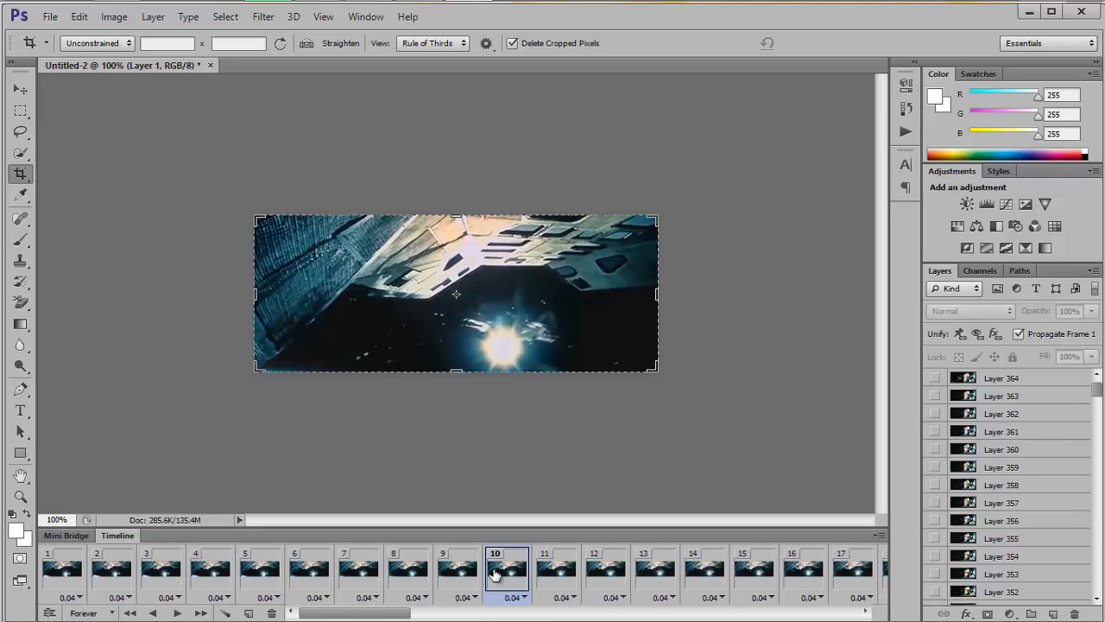
click(271, 613)
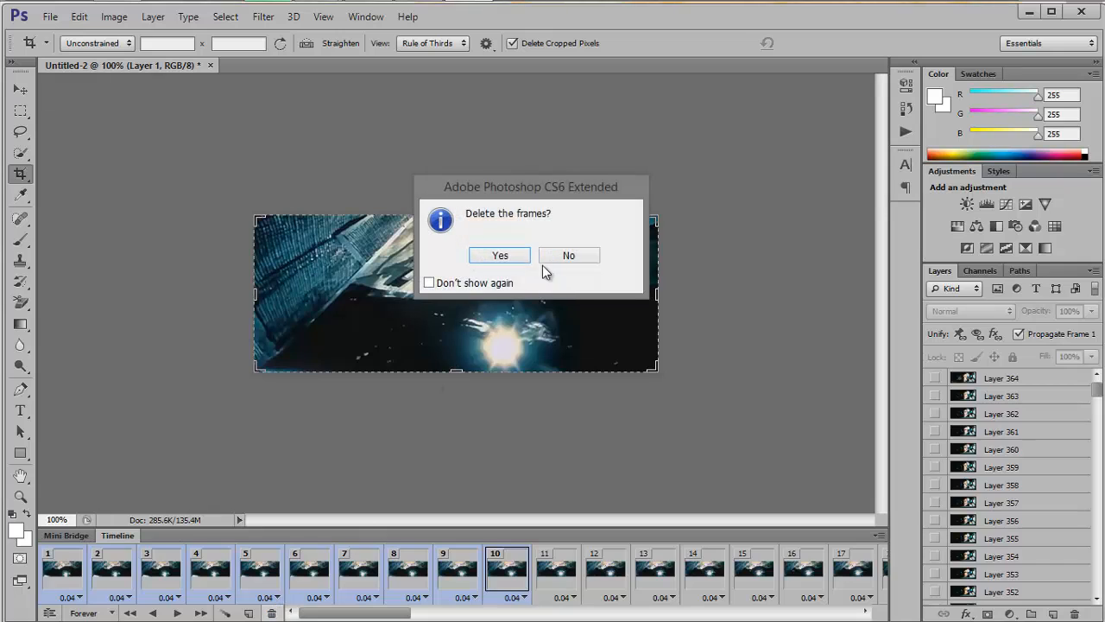
click(500, 254)
- Replay the animation and delete frames 1 through 12 from its start
click(176, 613)
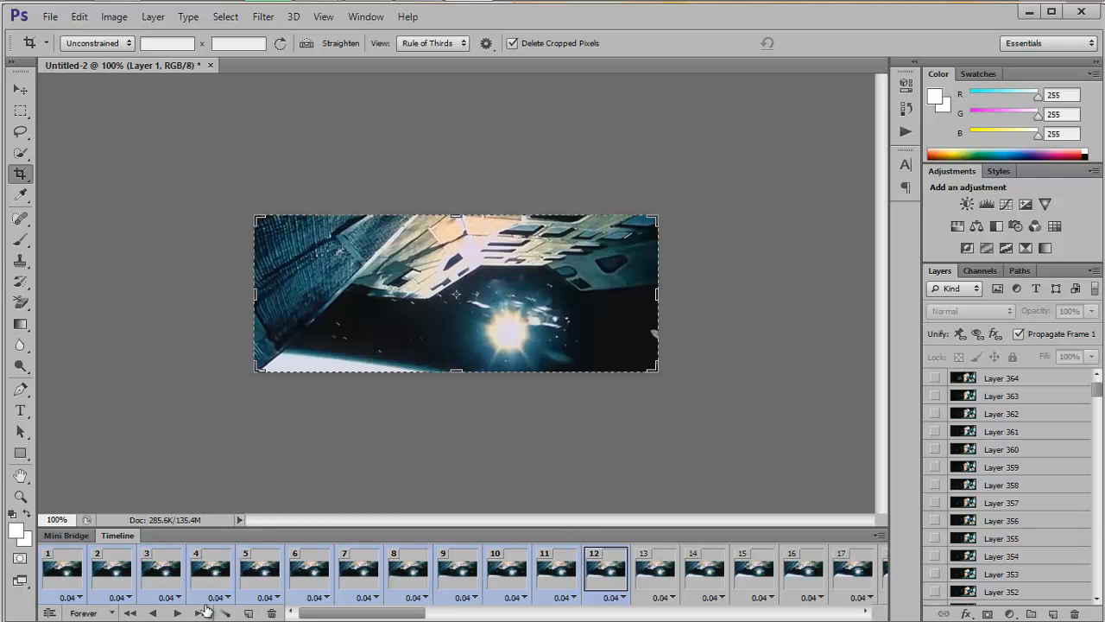
click(271, 612)
click(501, 256)
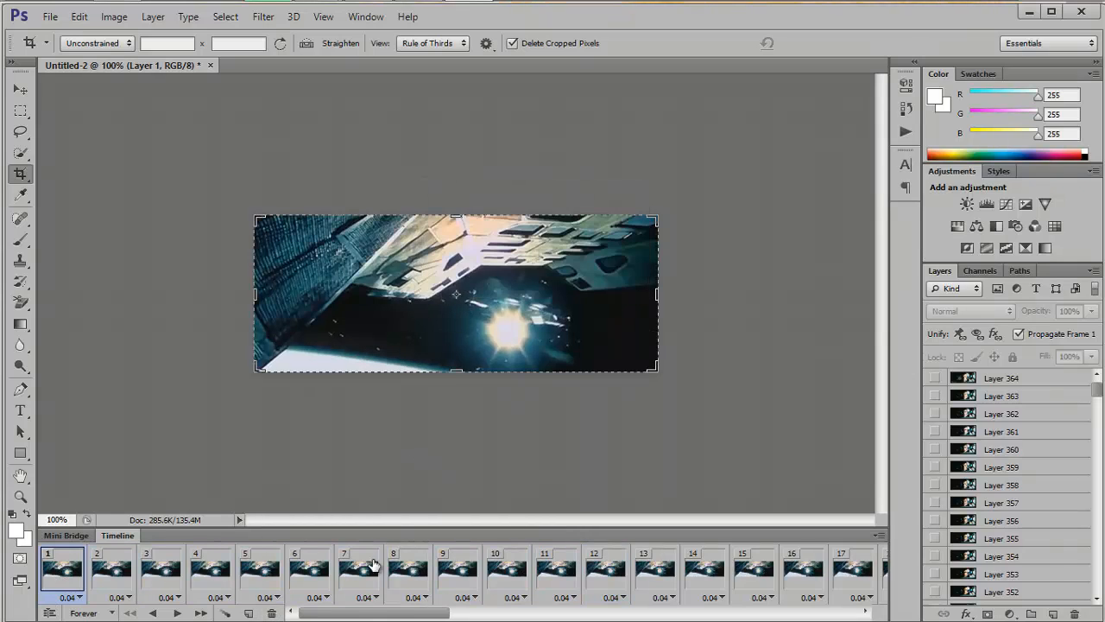
- Select all frames, set their delay to 0.1 seconds and play the animation
click(877, 535)
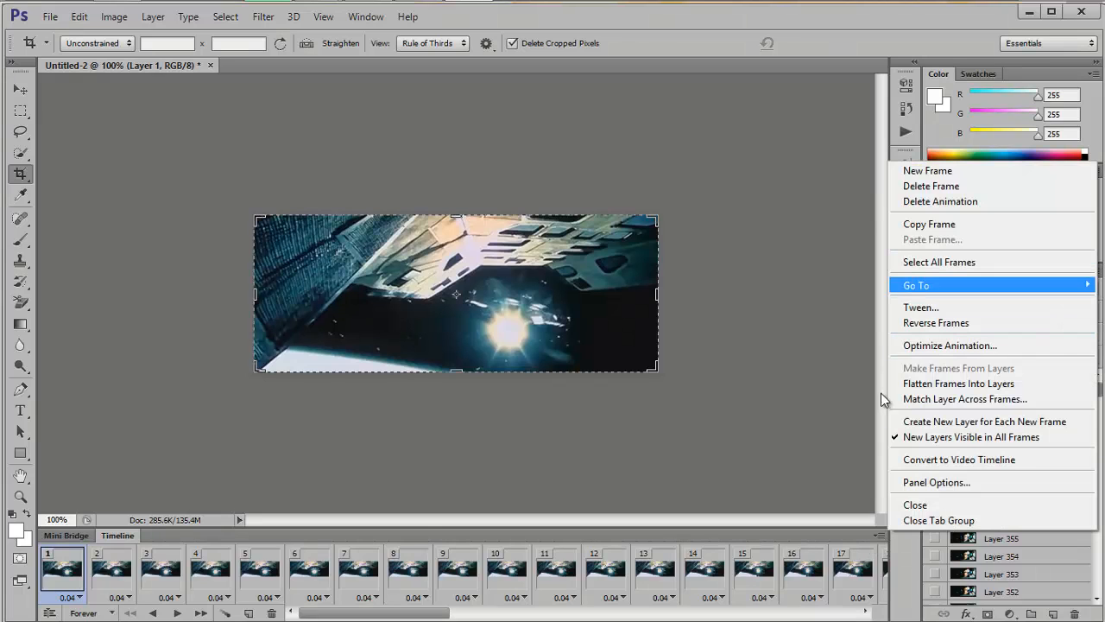
click(878, 536)
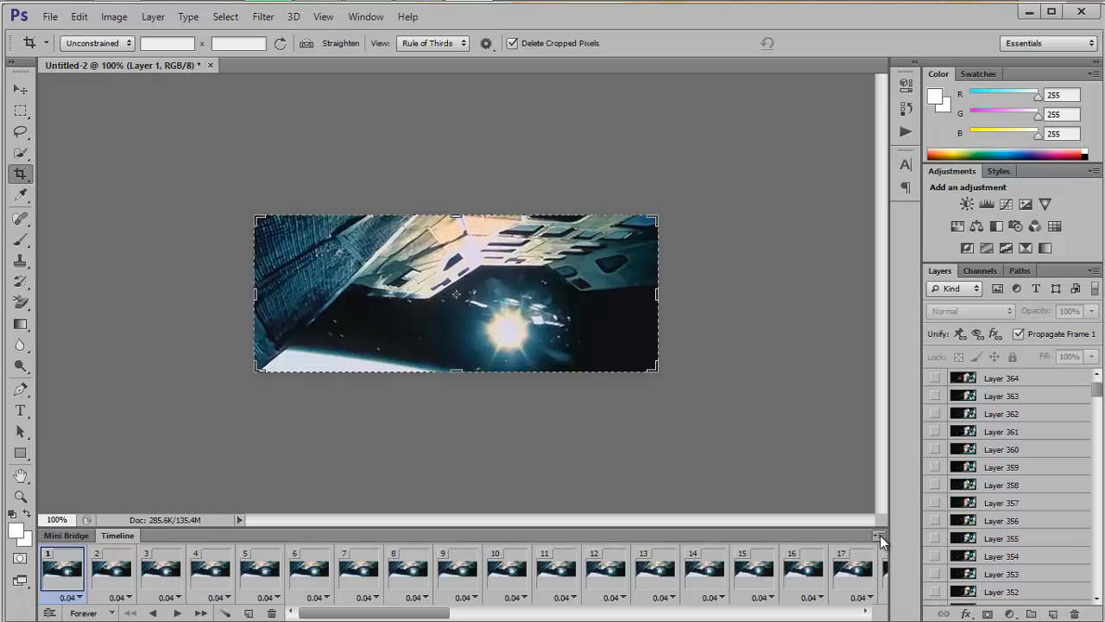
click(878, 535)
click(939, 262)
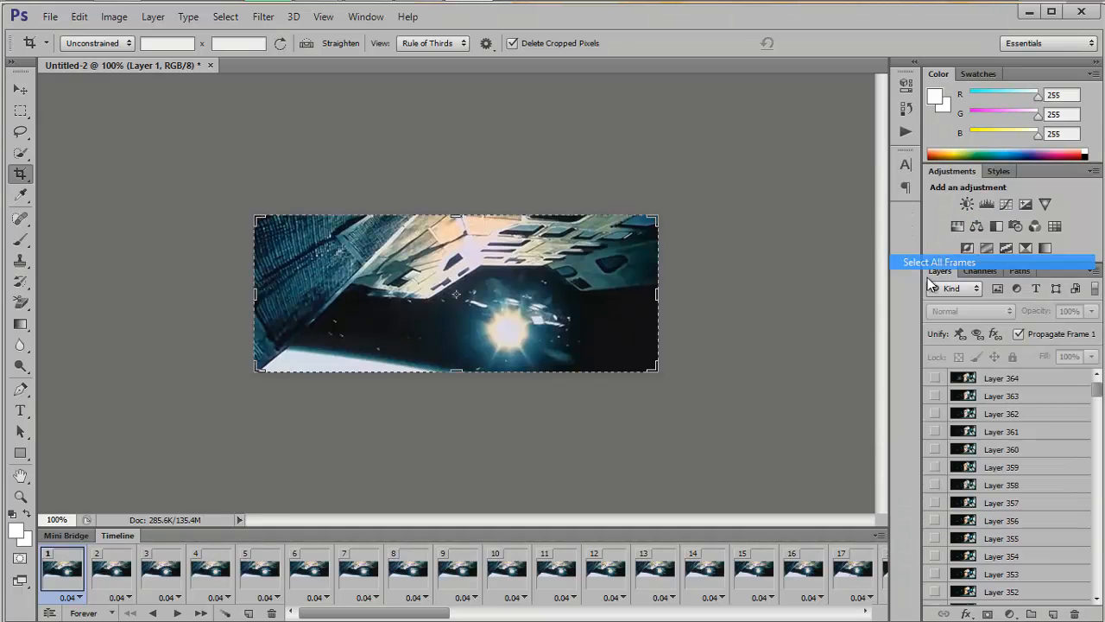
click(817, 596)
click(829, 421)
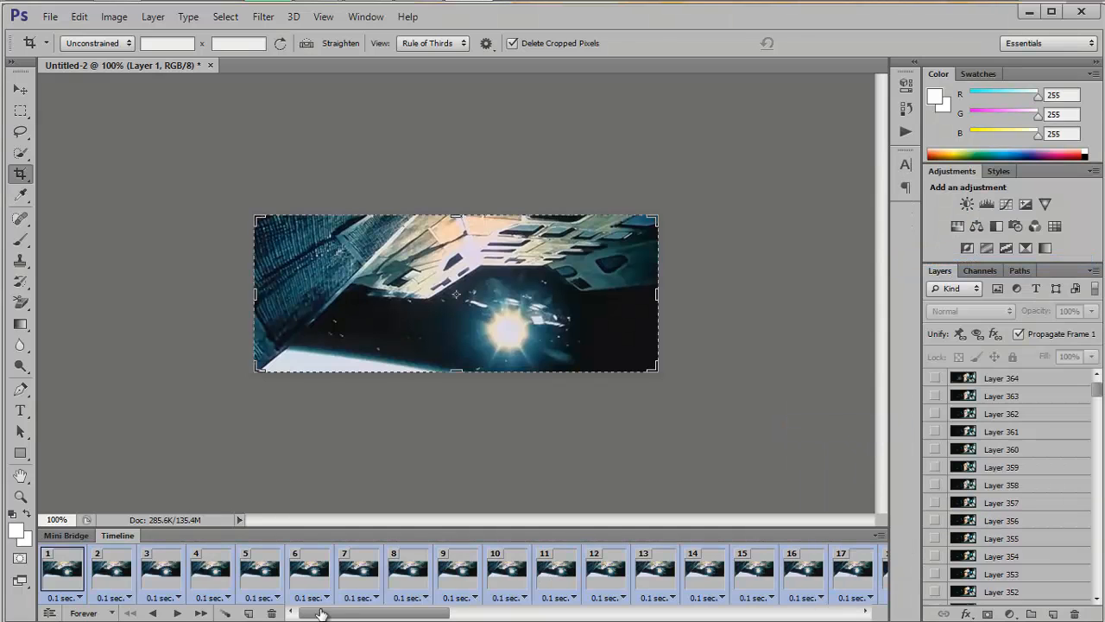
click(179, 613)
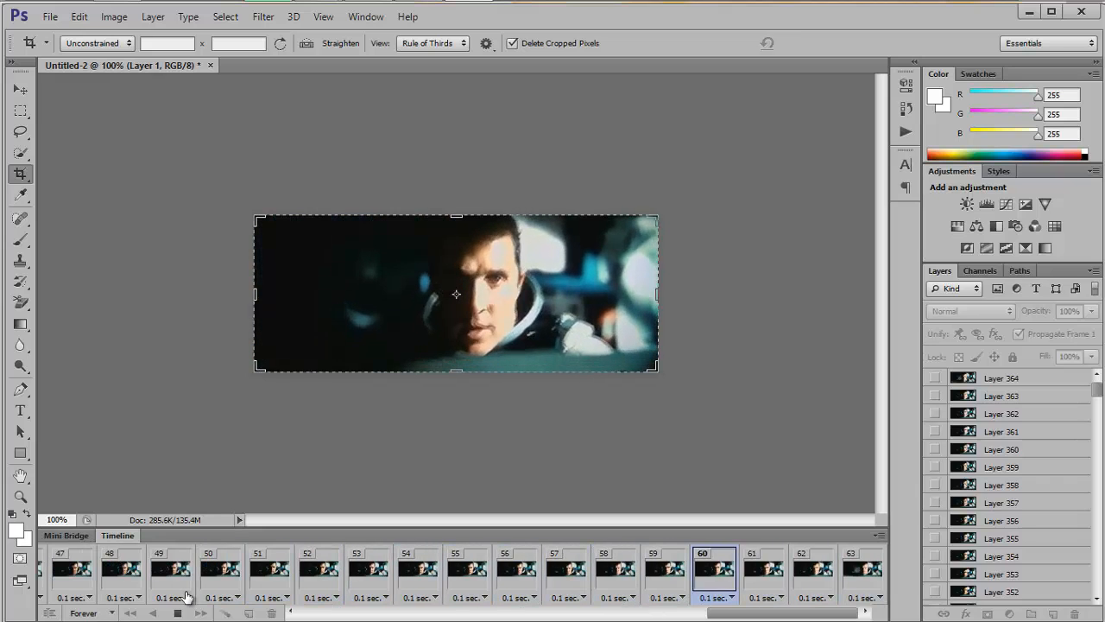
key(space)
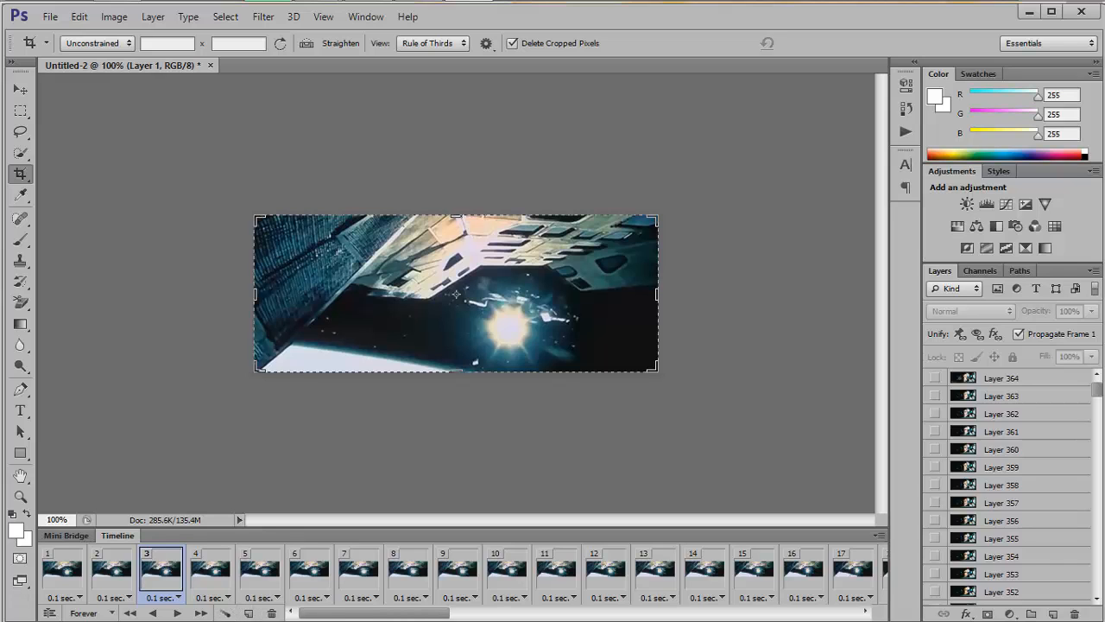
- Examine the cut from the spaceship shot at frame 38 to the astronaut close-up around frame 53, then play the animation
drag(346, 617, 599, 617)
click(492, 575)
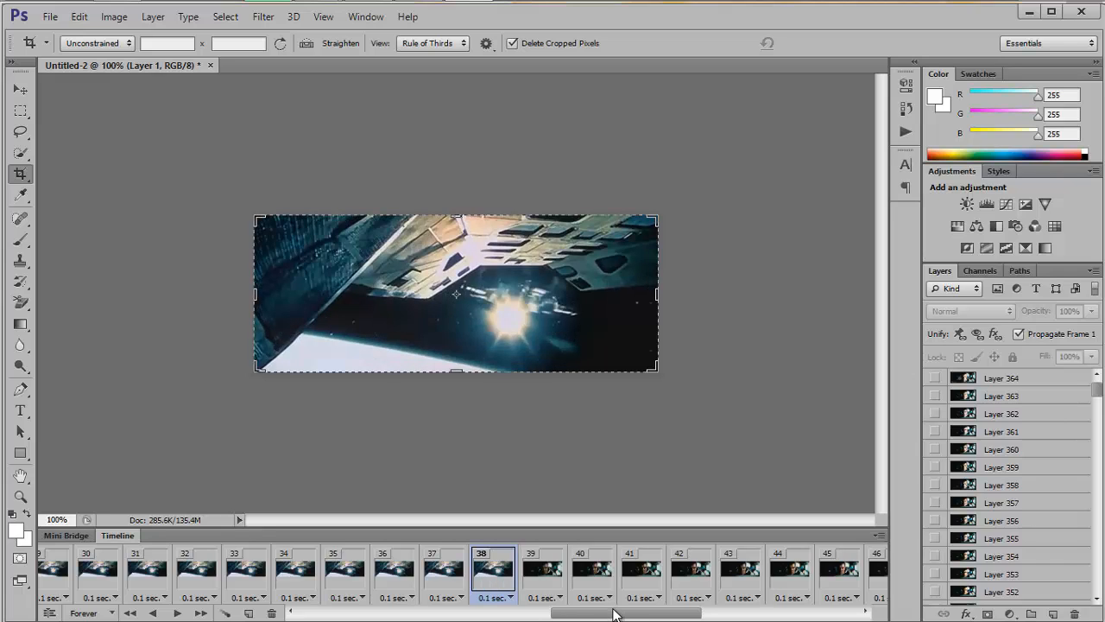
drag(615, 614, 802, 620)
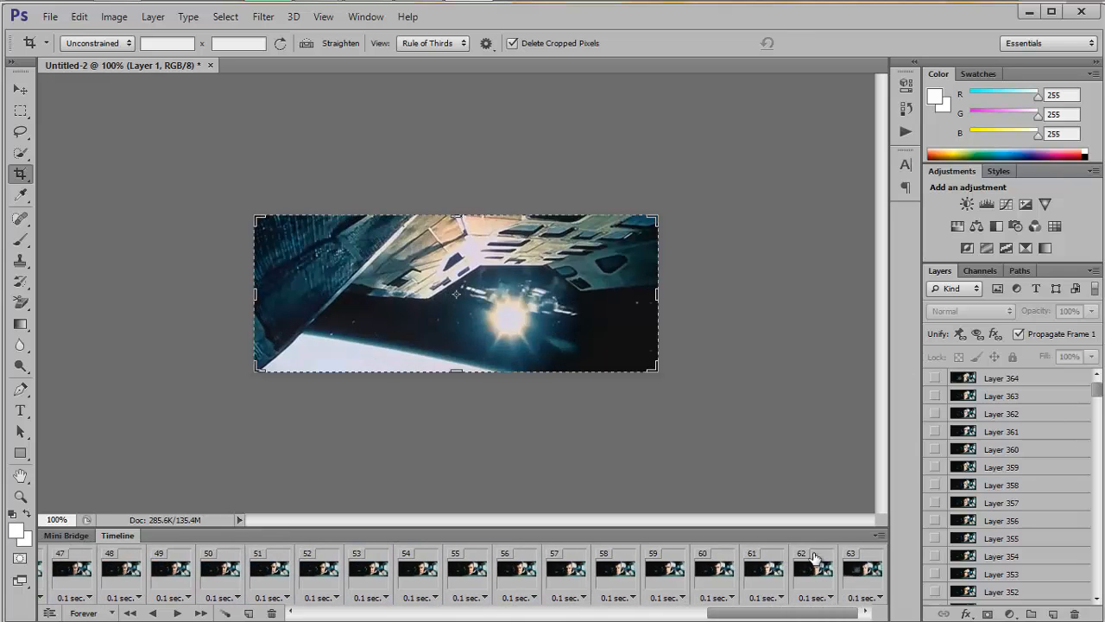
drag(718, 613, 686, 614)
click(554, 568)
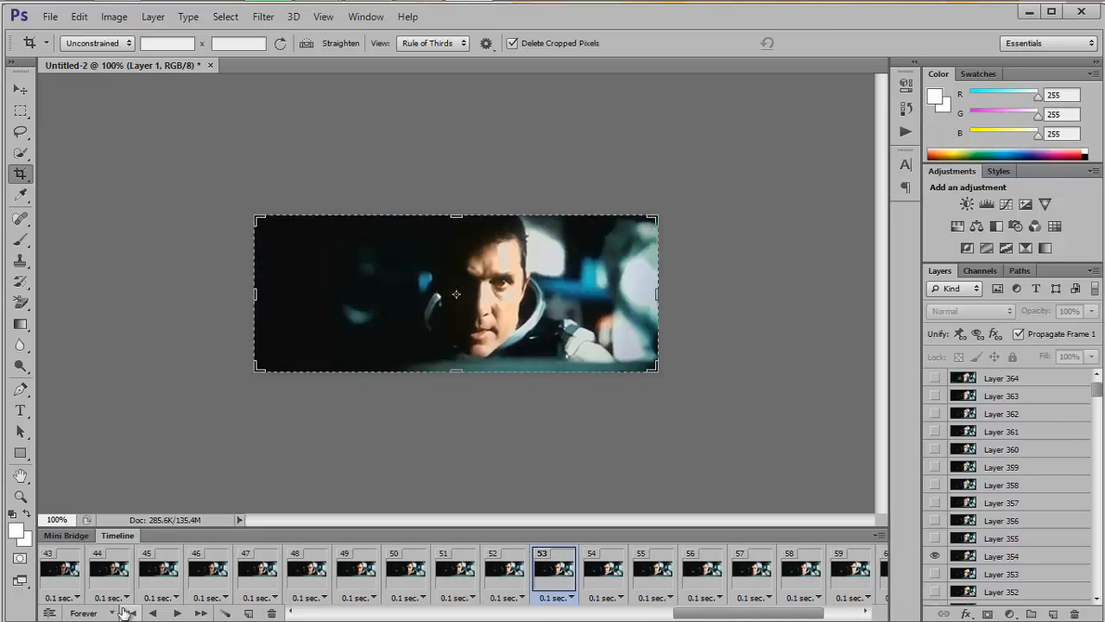
click(177, 613)
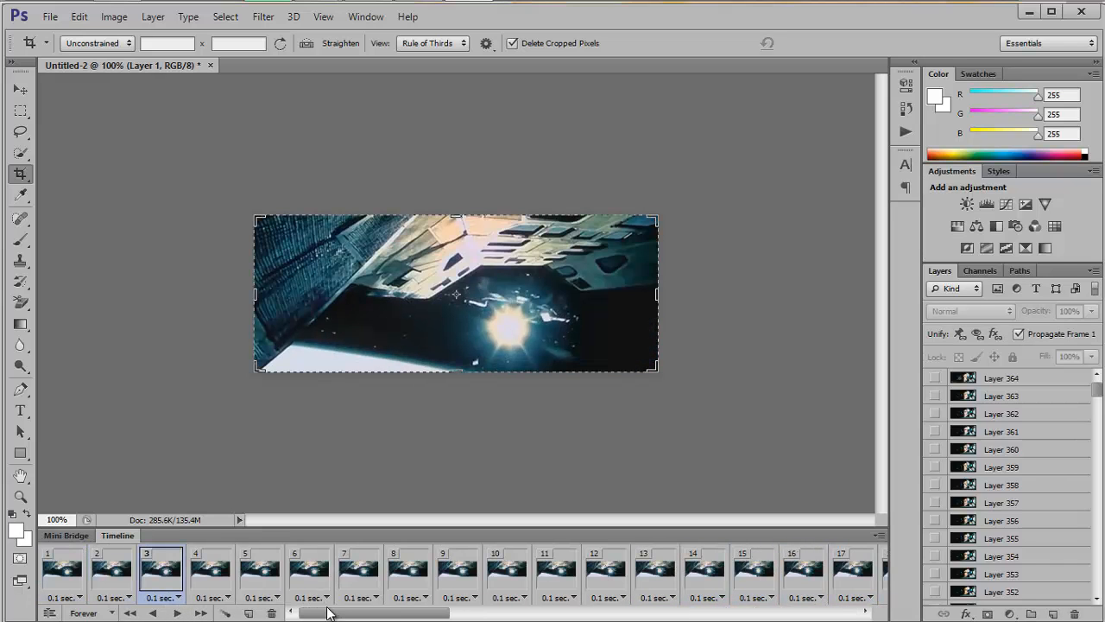
- Check frames 55, 54 and 51 of the astronaut close-up and play the animation from frame 51
drag(341, 616, 741, 616)
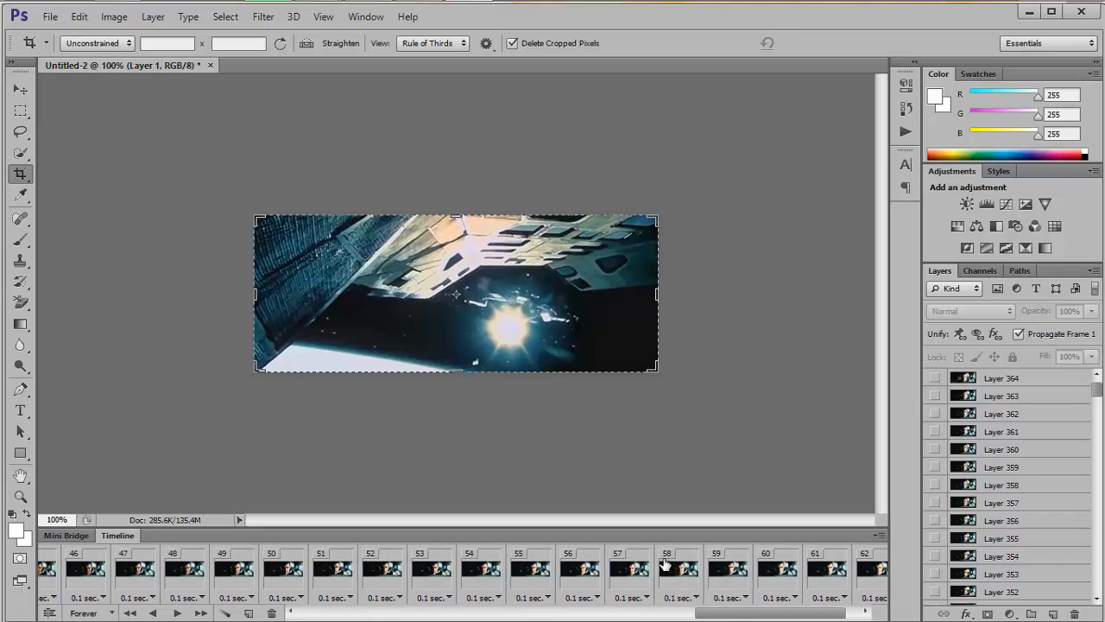
click(532, 570)
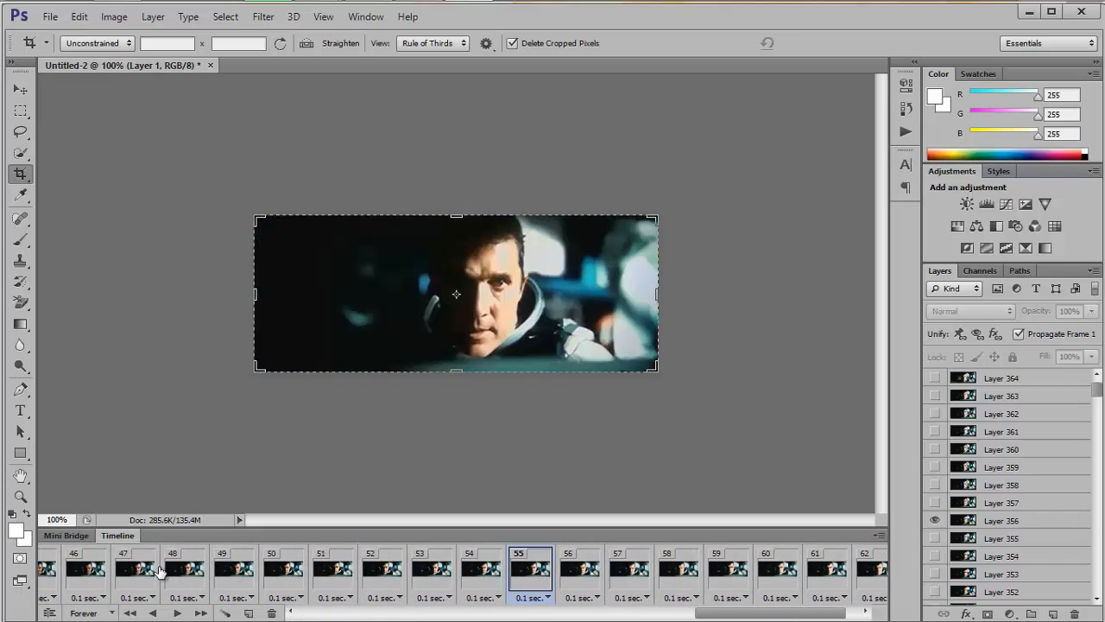
click(473, 580)
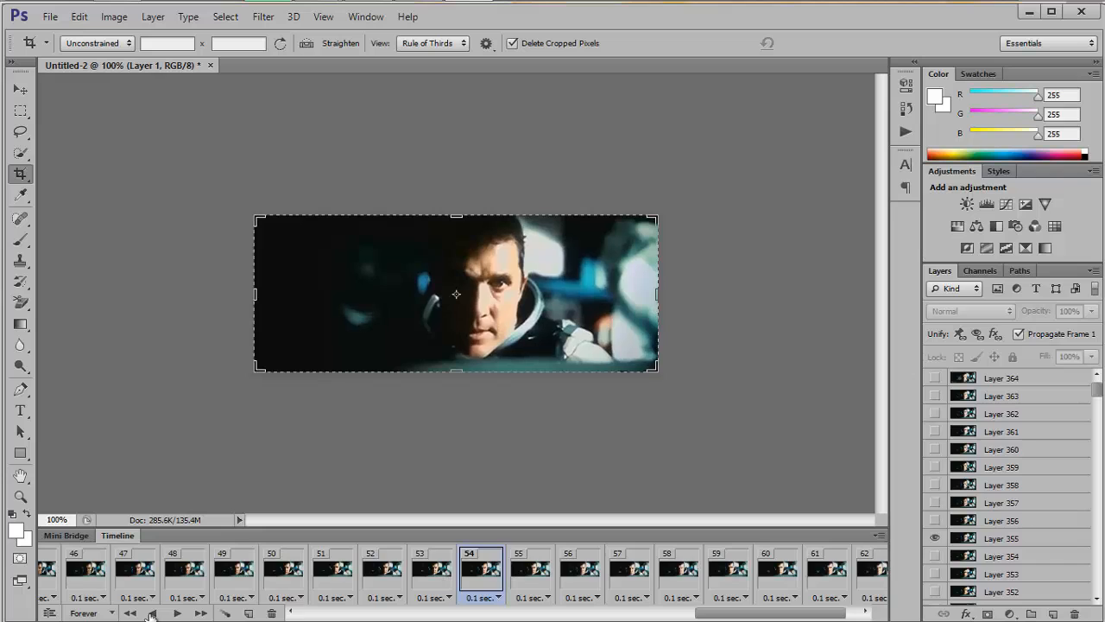
click(318, 562)
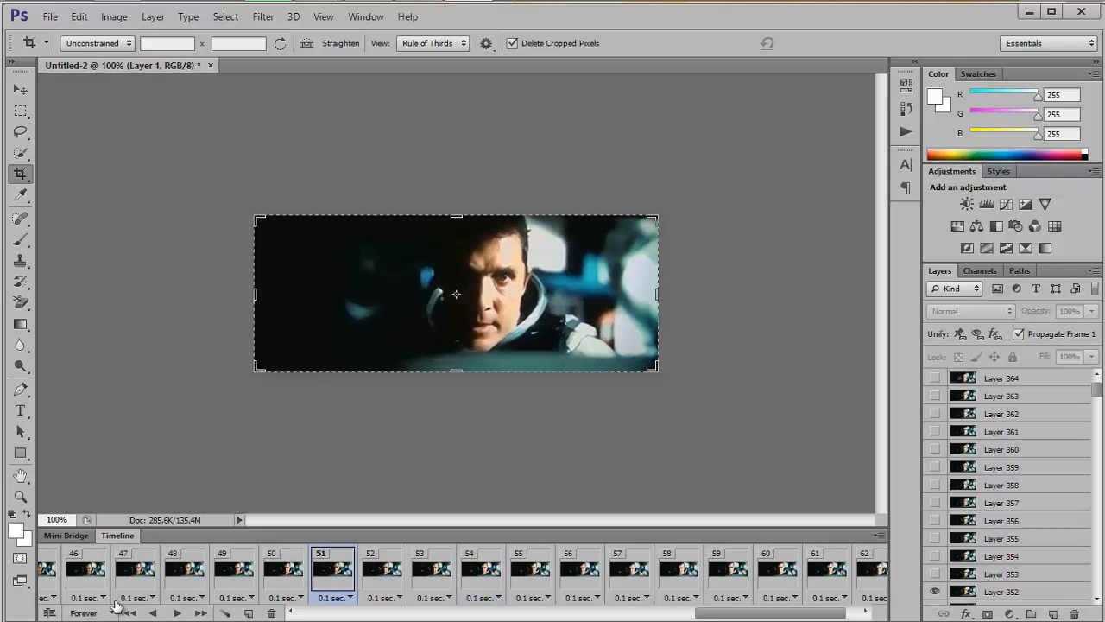
click(177, 613)
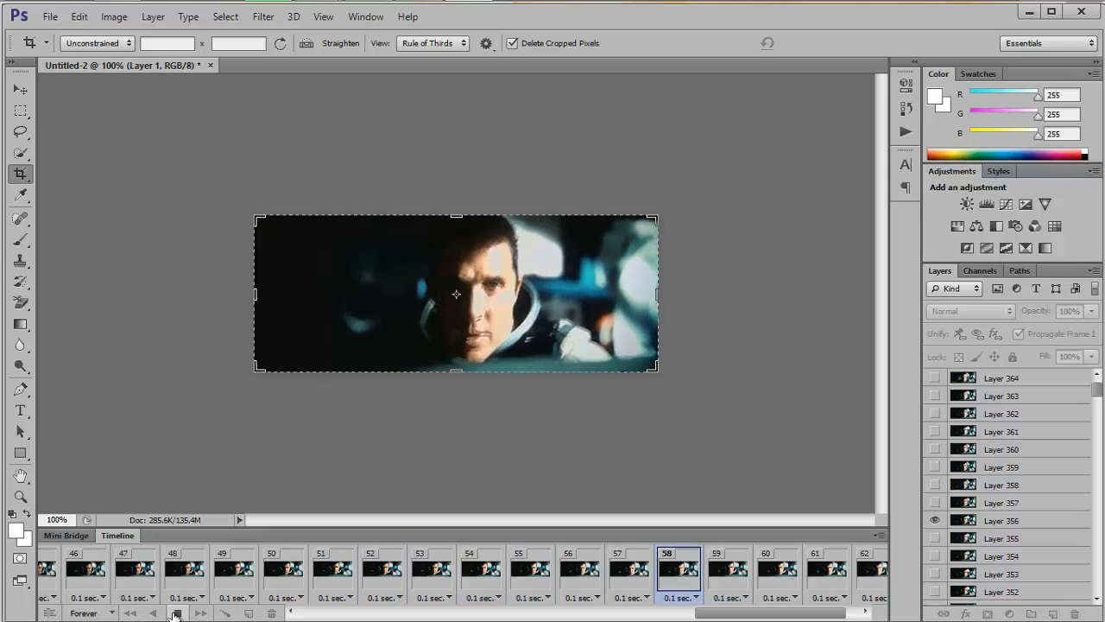
click(175, 613)
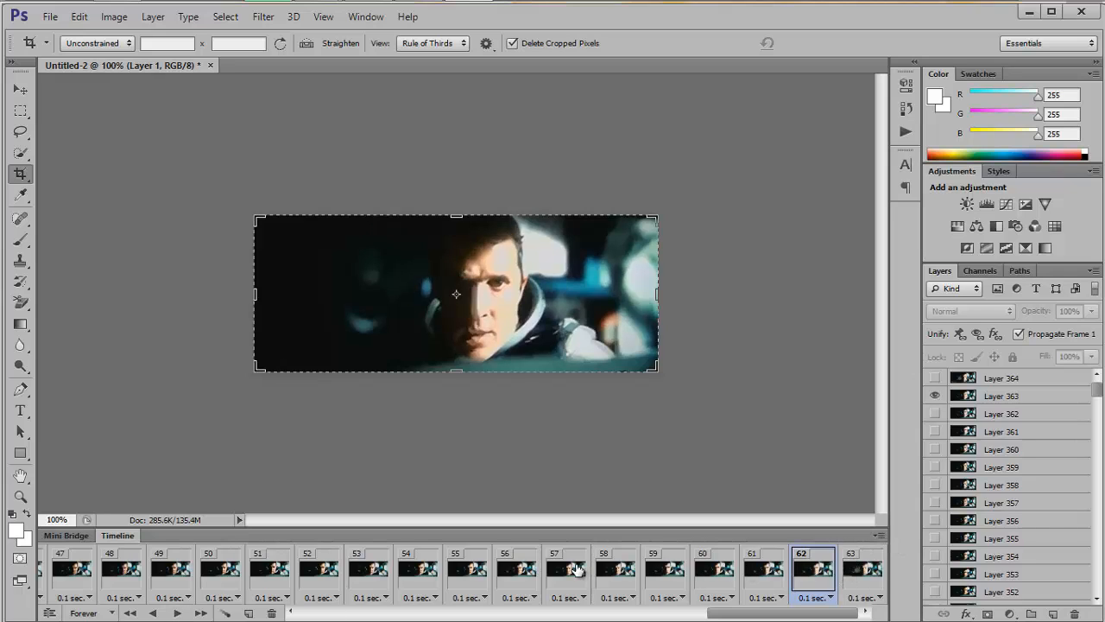
- Compare the closing astronaut frames one by one, from frame 57 through frame 63
click(576, 568)
click(615, 568)
click(664, 568)
click(702, 568)
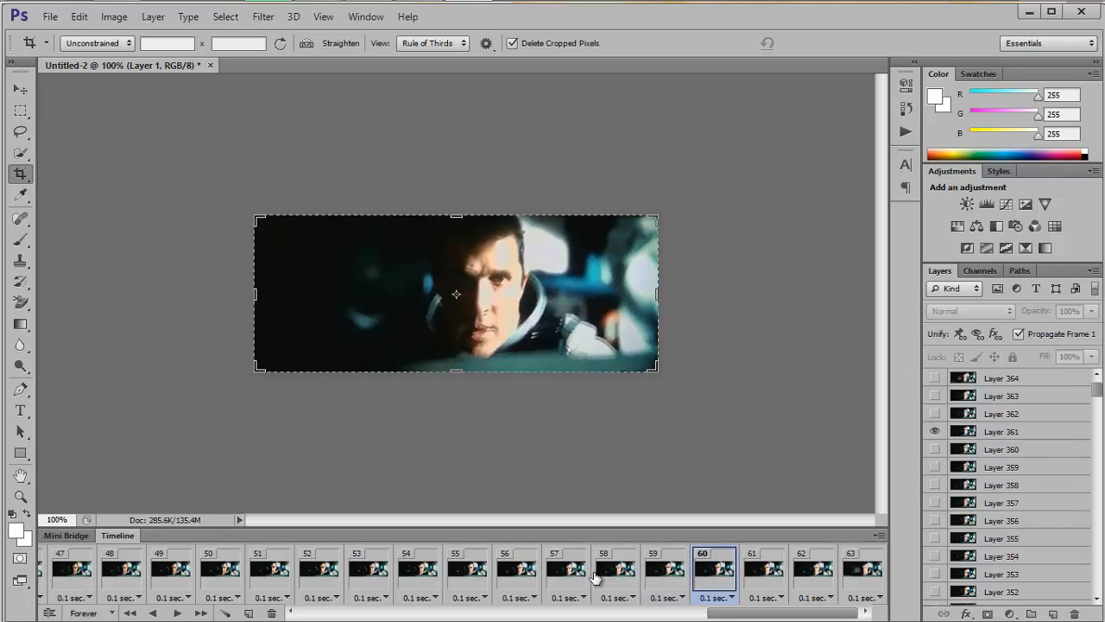
click(594, 577)
click(665, 570)
click(715, 568)
click(782, 567)
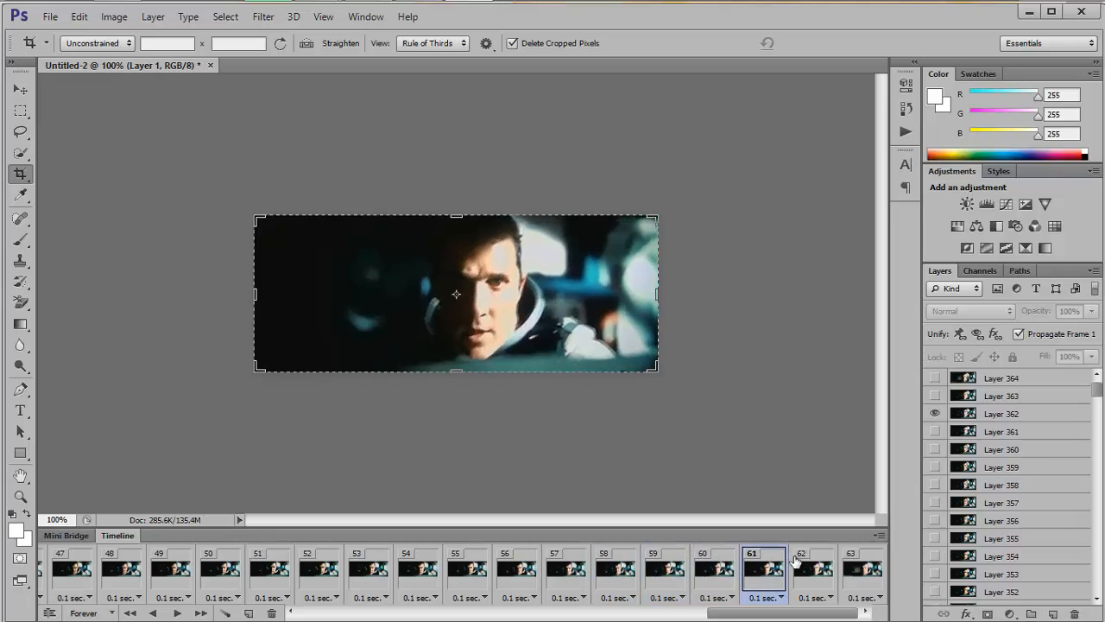
click(827, 566)
click(855, 565)
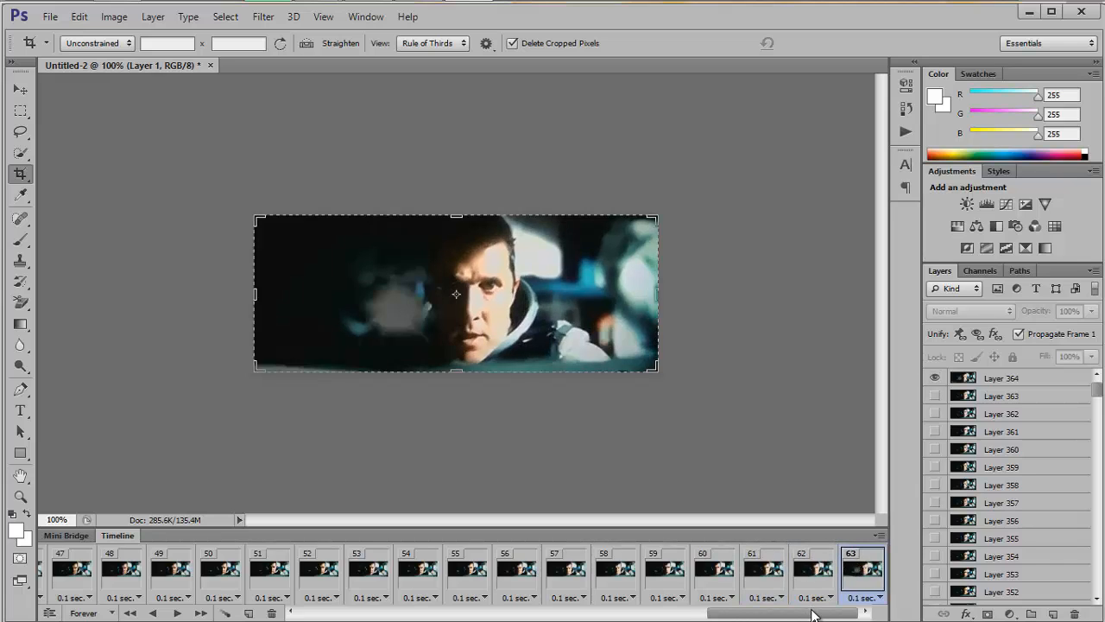
- Check frames 47 to 49, then play the astronaut shot from frame 39 and replay the animation
drag(810, 614, 711, 614)
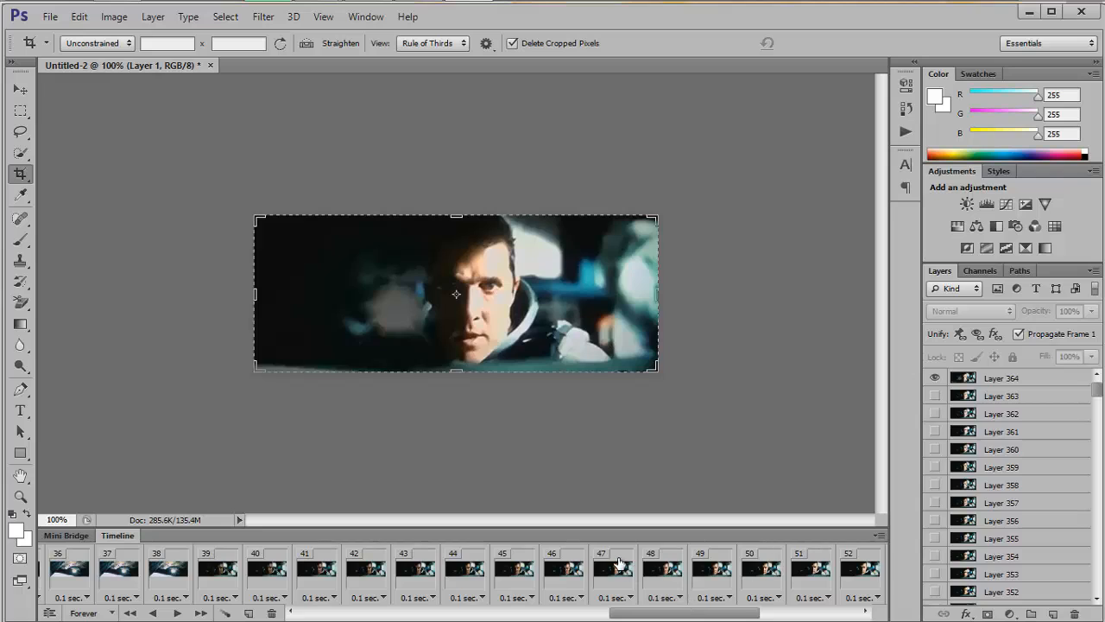
click(617, 566)
click(663, 566)
click(699, 567)
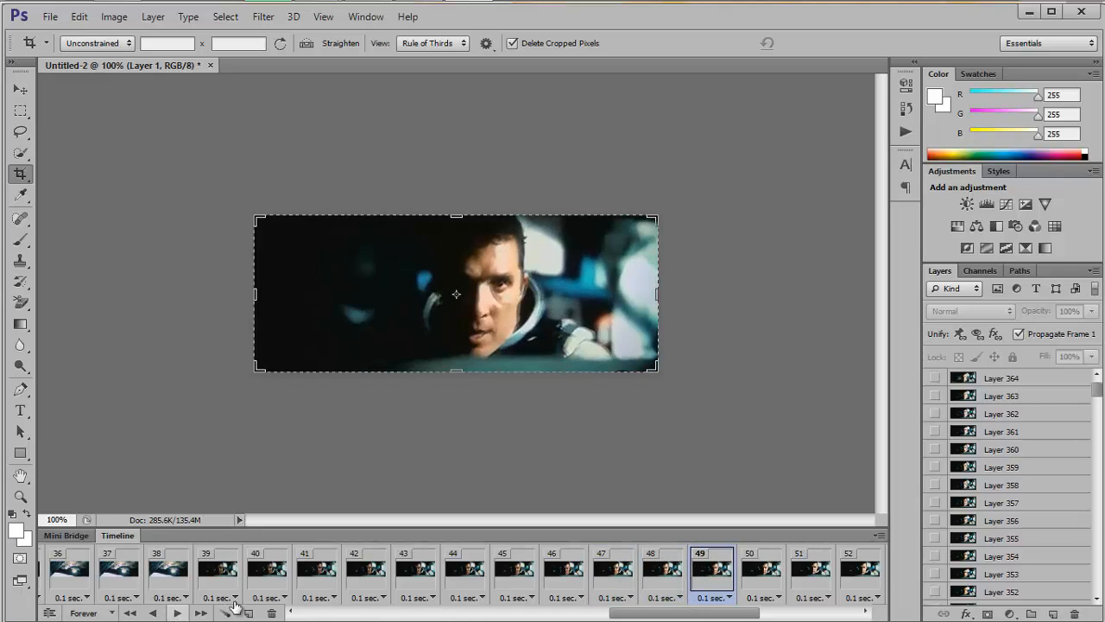
click(216, 575)
click(178, 612)
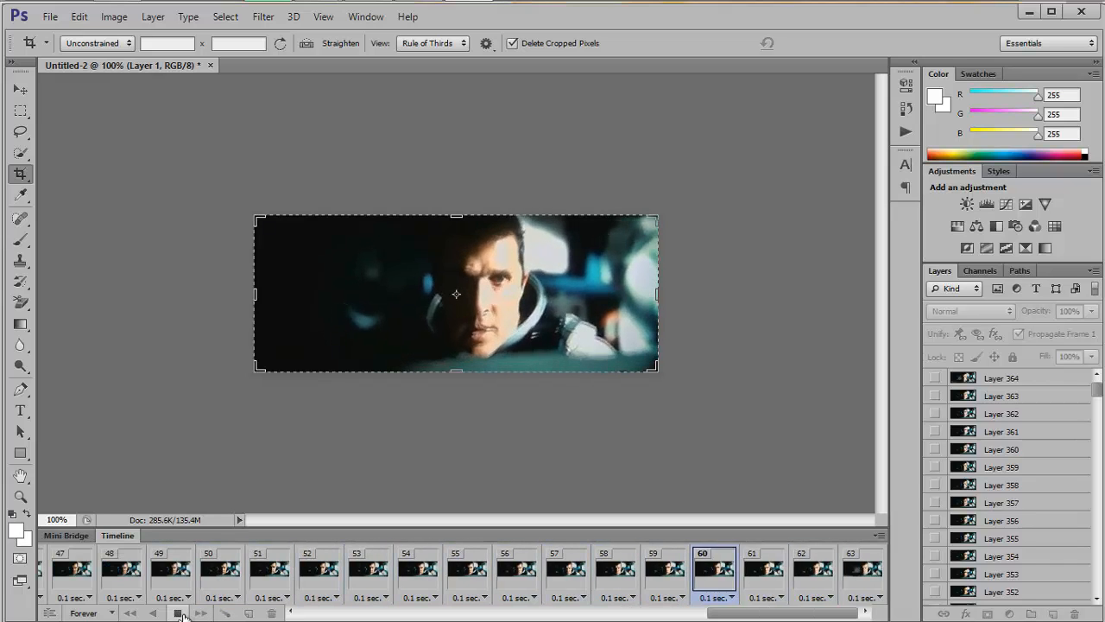
click(179, 612)
click(178, 613)
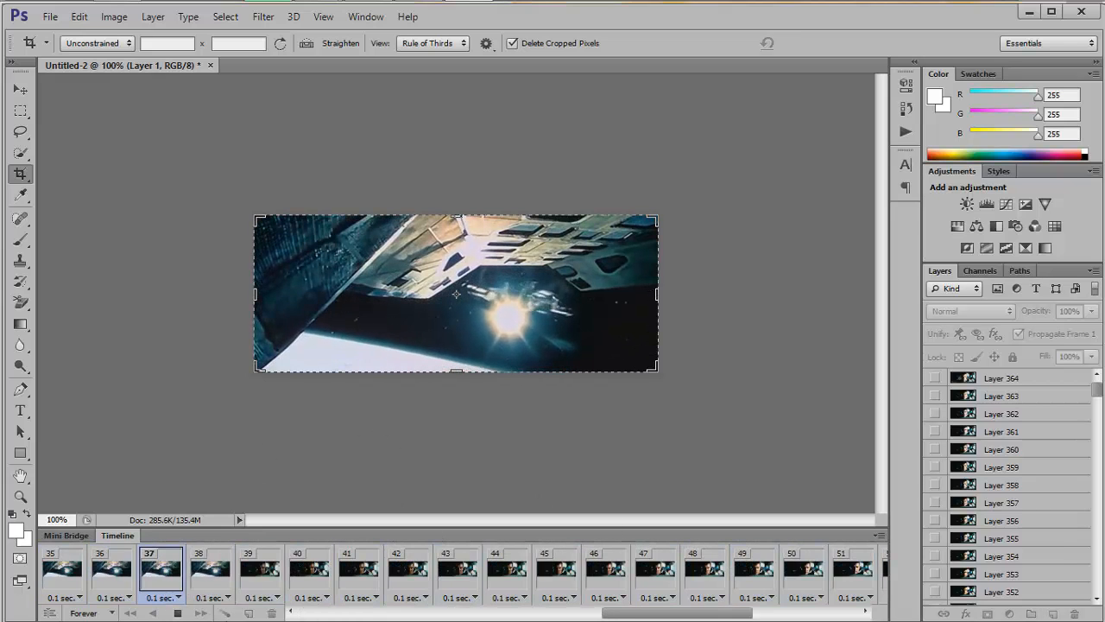
click(179, 612)
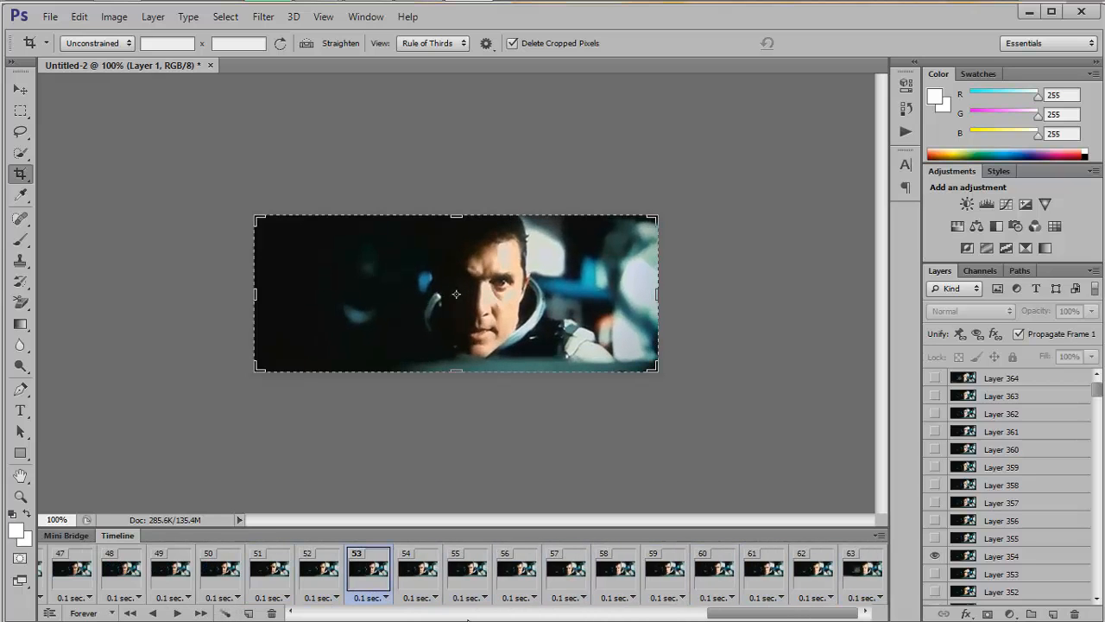
- Tween frame 38 with the next frame, adding 3 frames for all layers with only Opacity and Effects enabled
drag(773, 613, 597, 614)
click(580, 557)
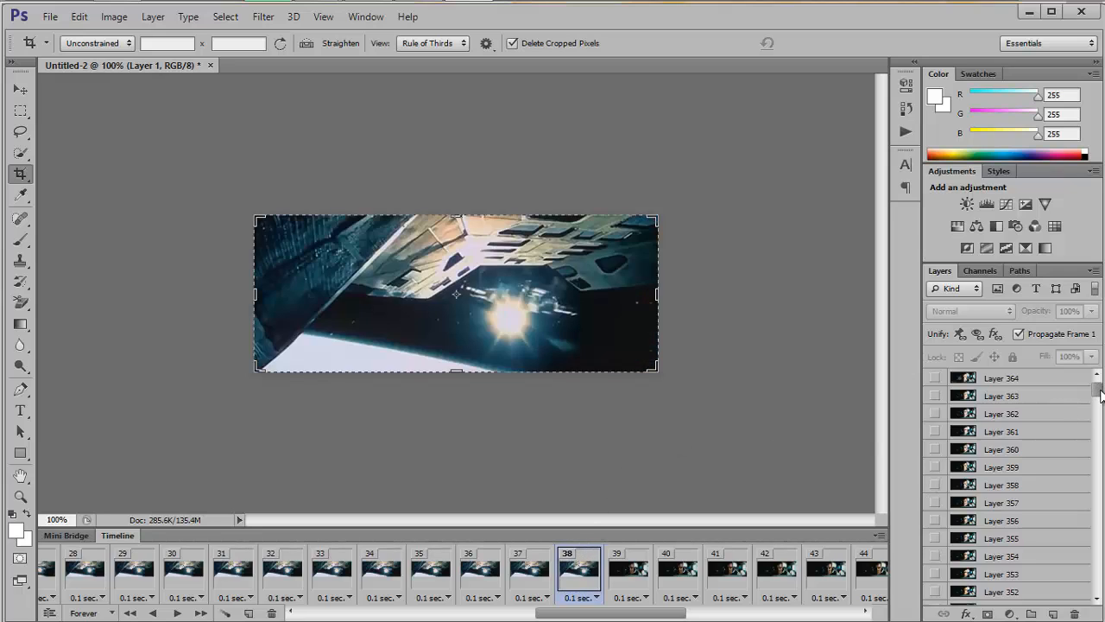
click(972, 378)
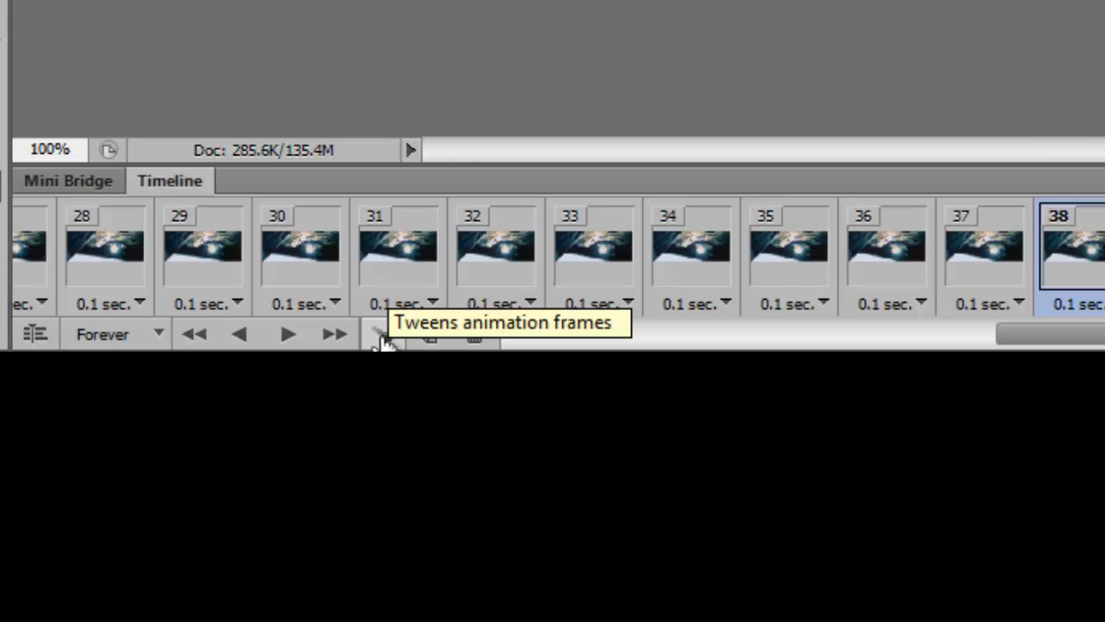
click(384, 337)
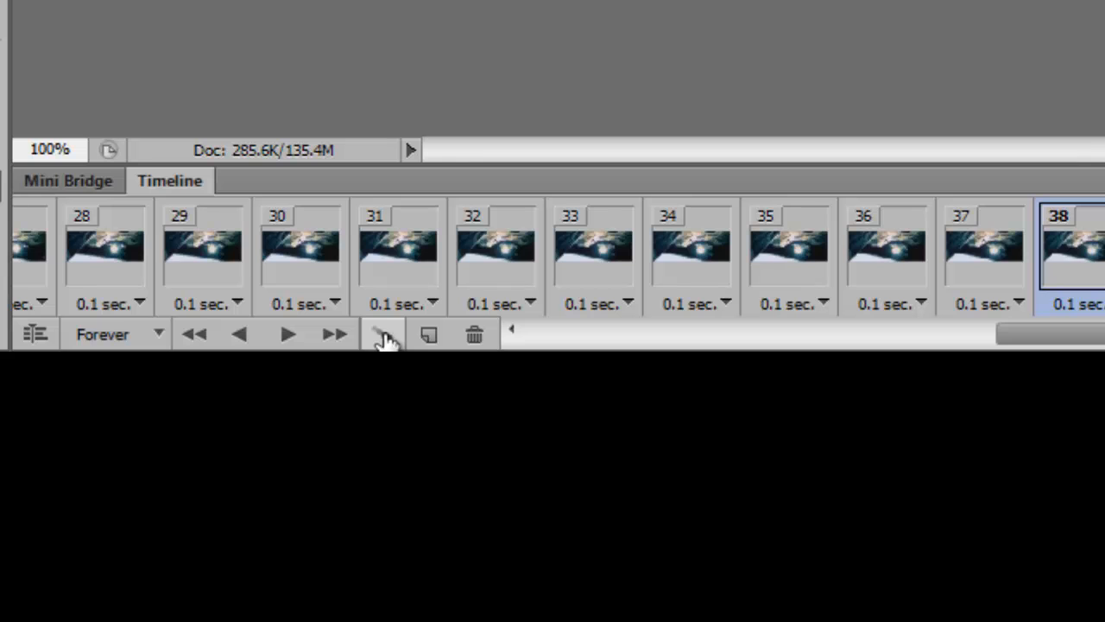
click(384, 339)
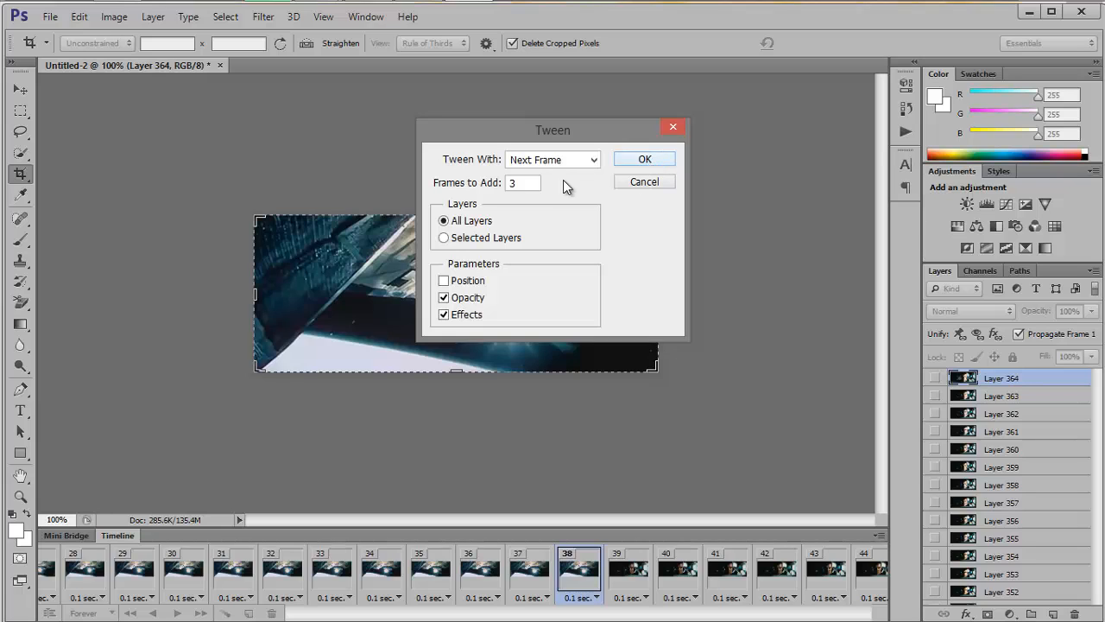
click(632, 160)
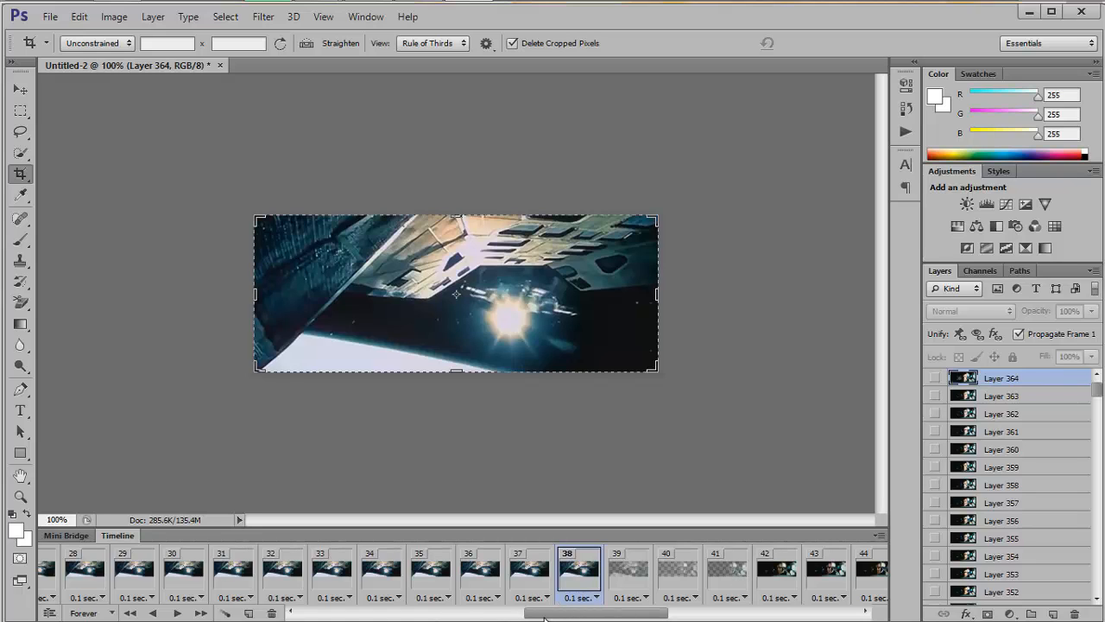
- Play the animation twice from frame 1 to review the tweened transition between the two shots
drag(545, 617, 249, 613)
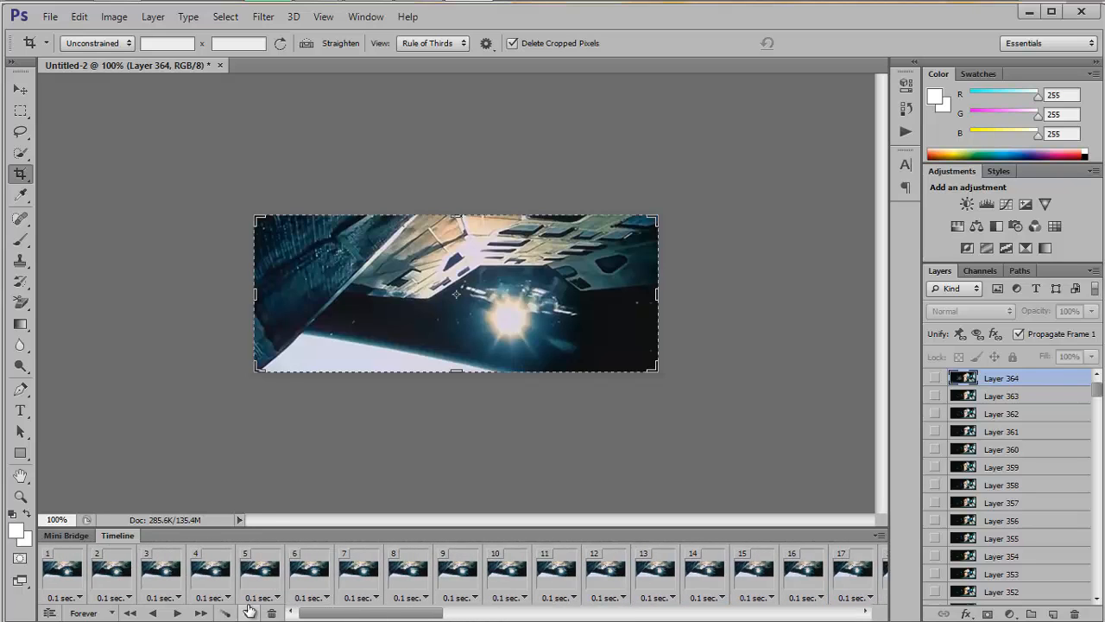
click(72, 577)
click(177, 613)
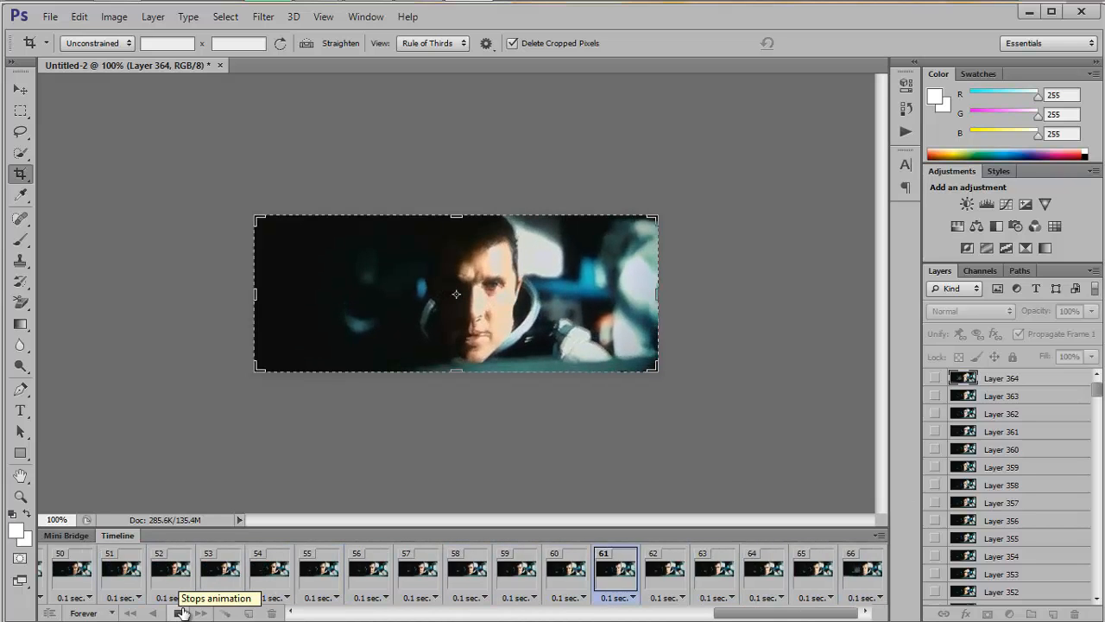
click(179, 612)
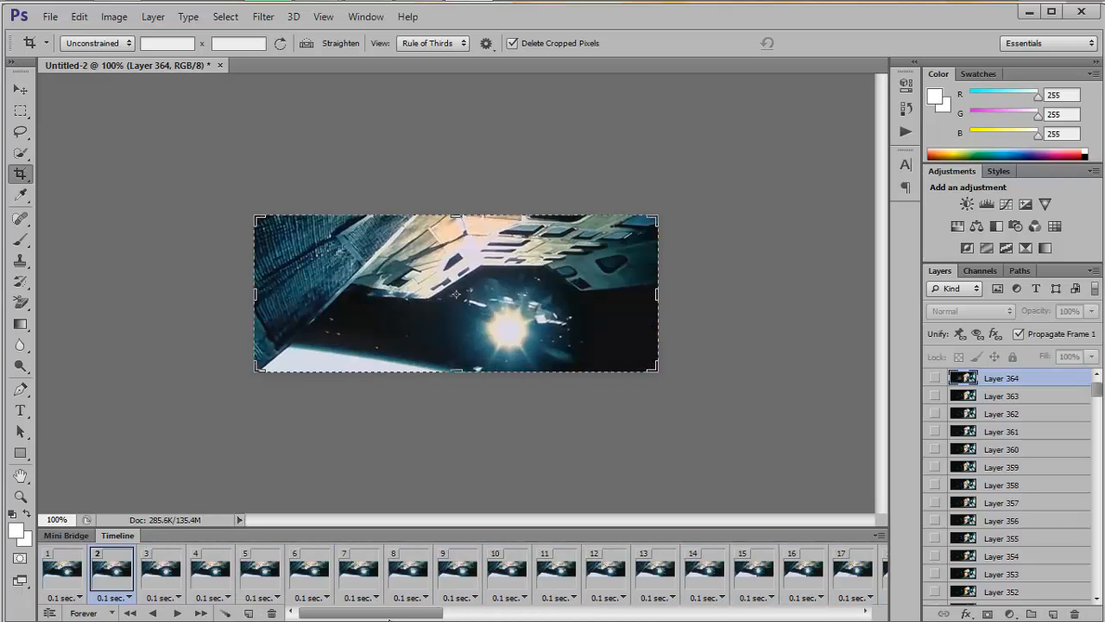
click(54, 580)
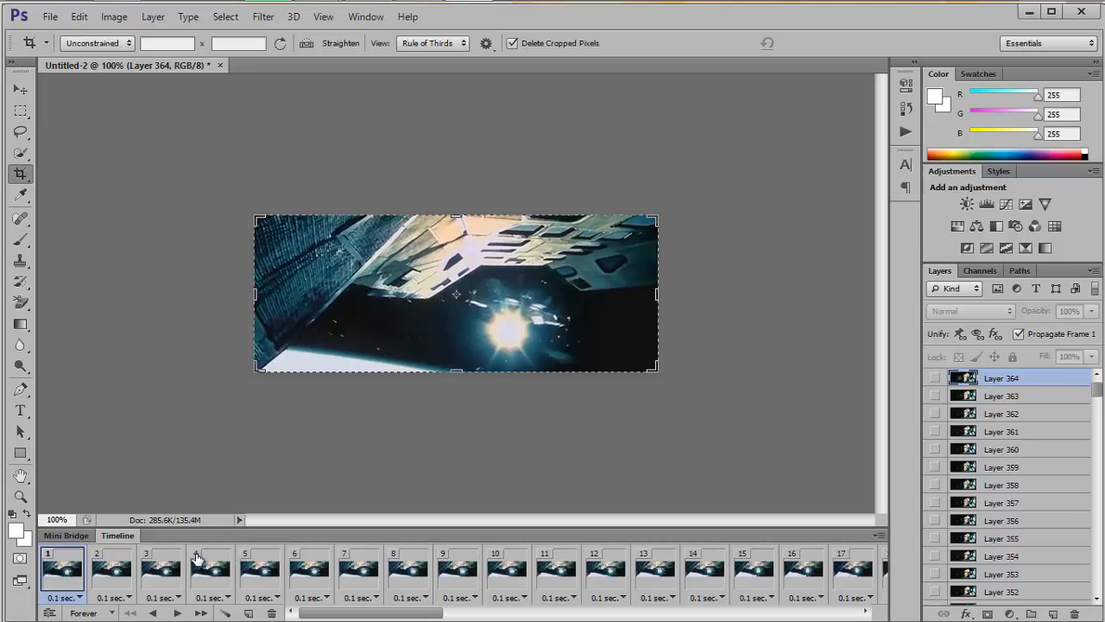
click(179, 613)
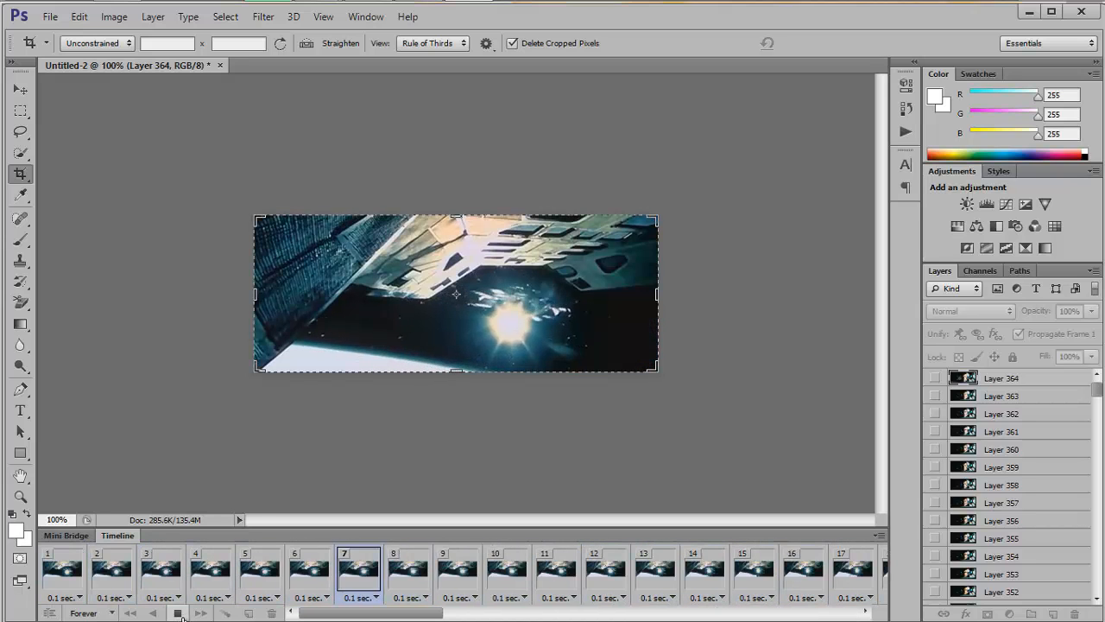
click(180, 615)
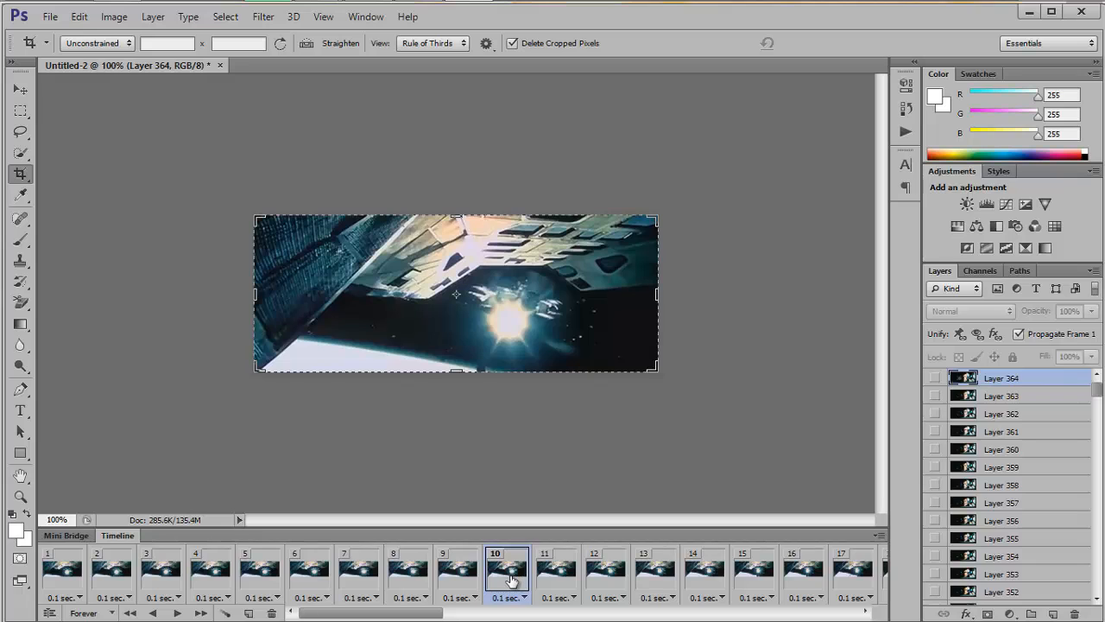
- Delete frames 1 through 10 from the spaceship shot and play the shortened animation
shift+click(74, 578)
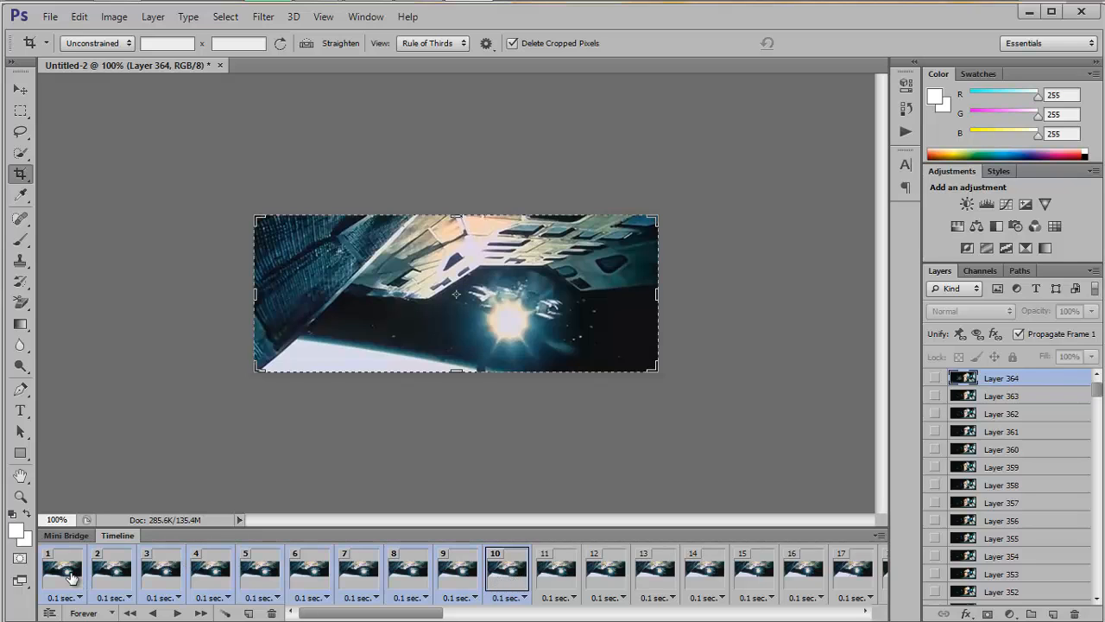
click(271, 613)
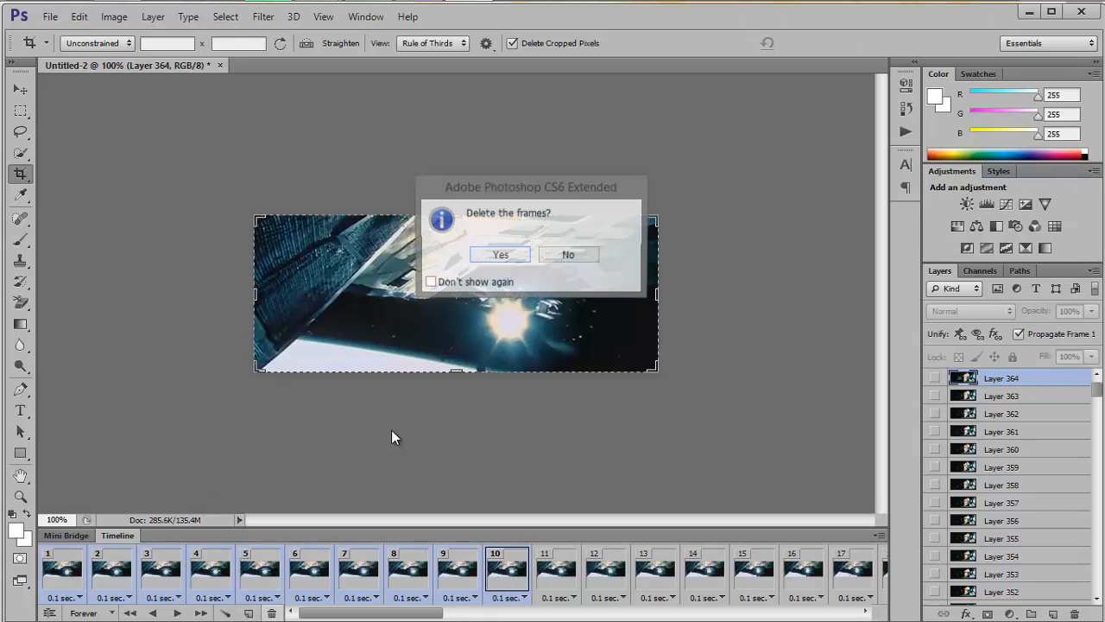
click(504, 257)
click(177, 613)
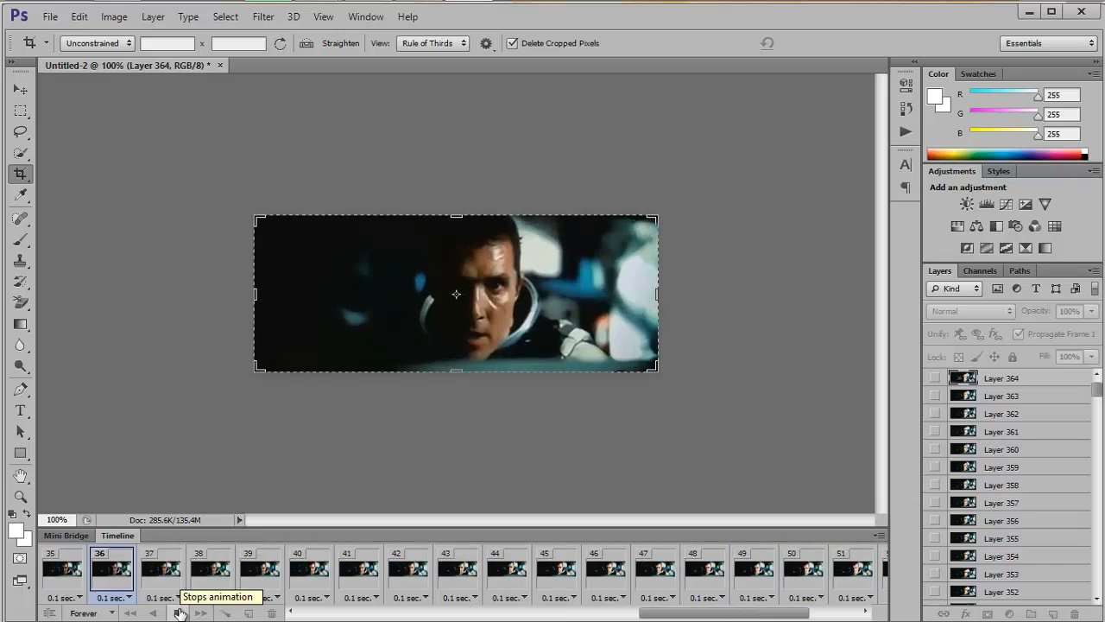
click(179, 613)
- Set the delay of all frames to 0.08 seconds and play the animation to check its speed
click(880, 535)
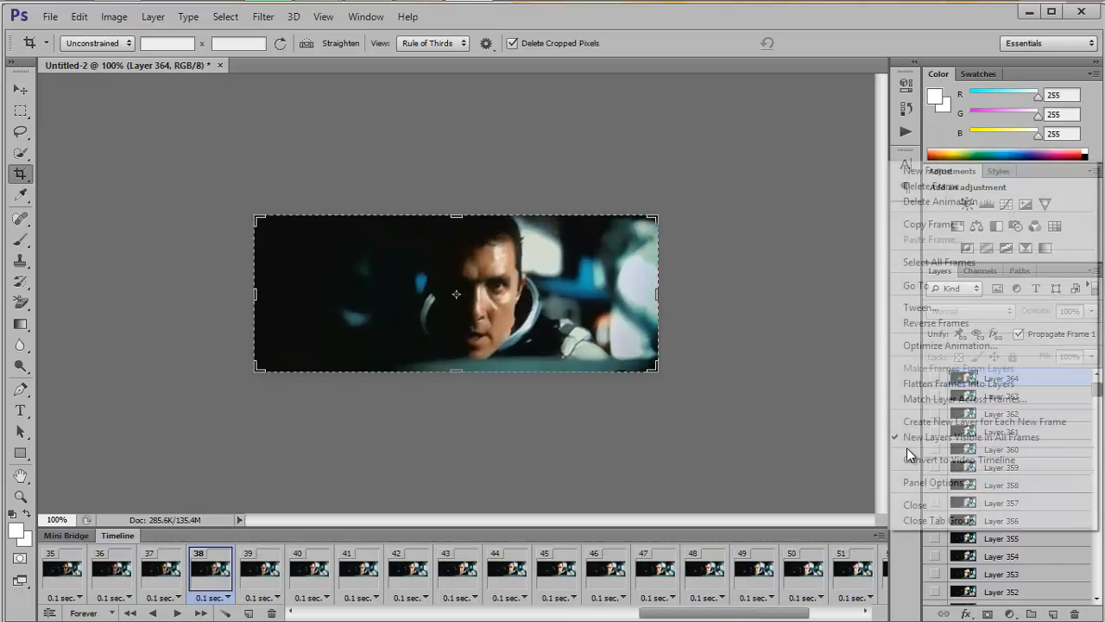
click(941, 259)
click(812, 597)
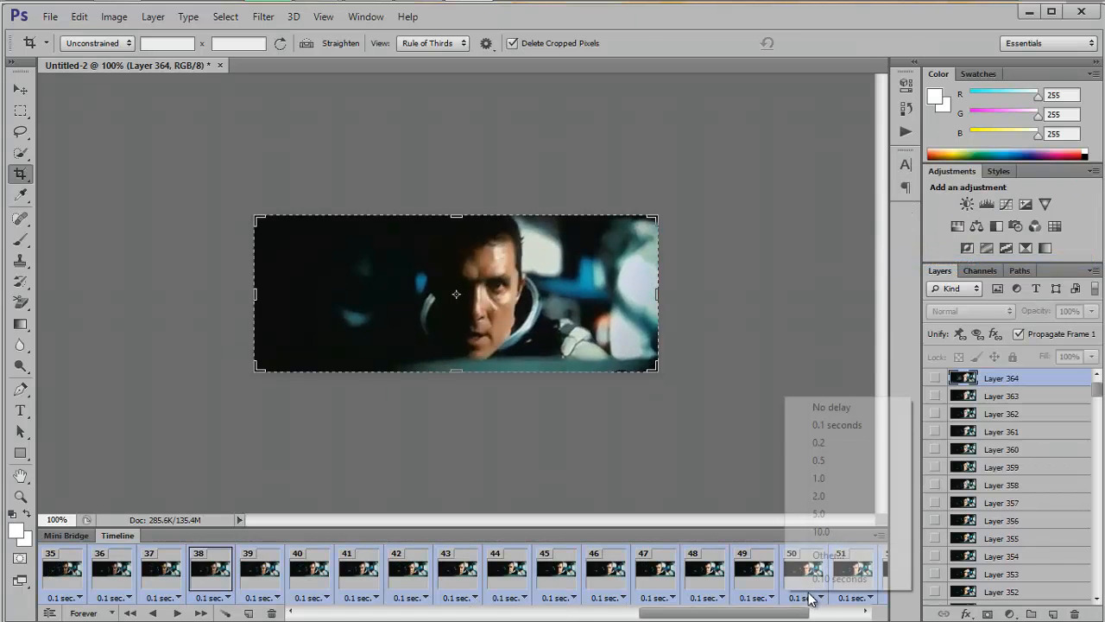
click(839, 558)
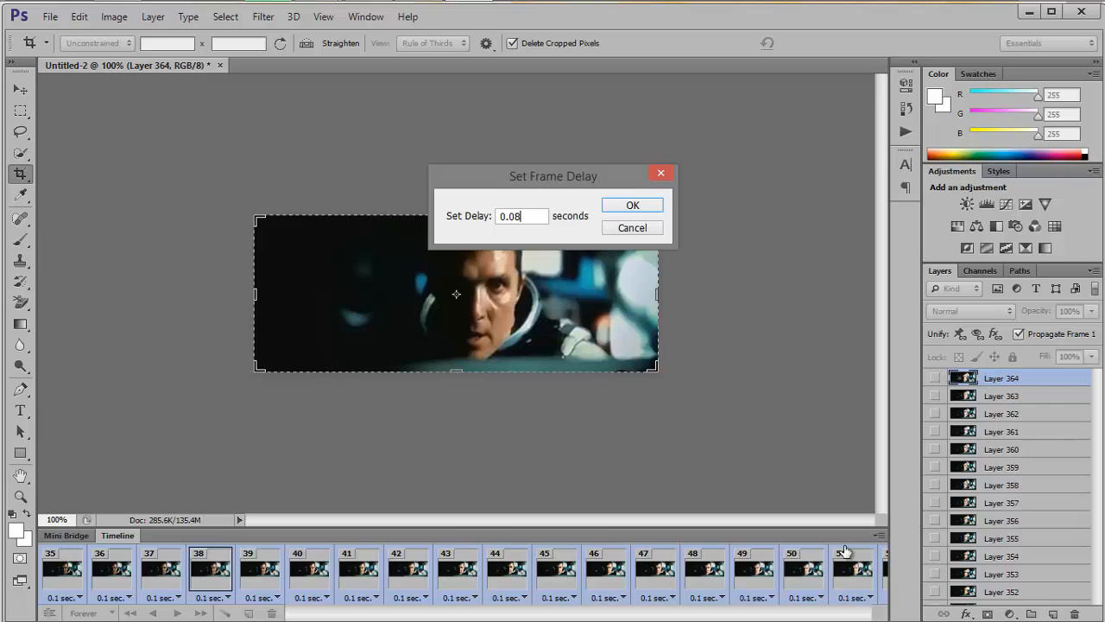
key(Return)
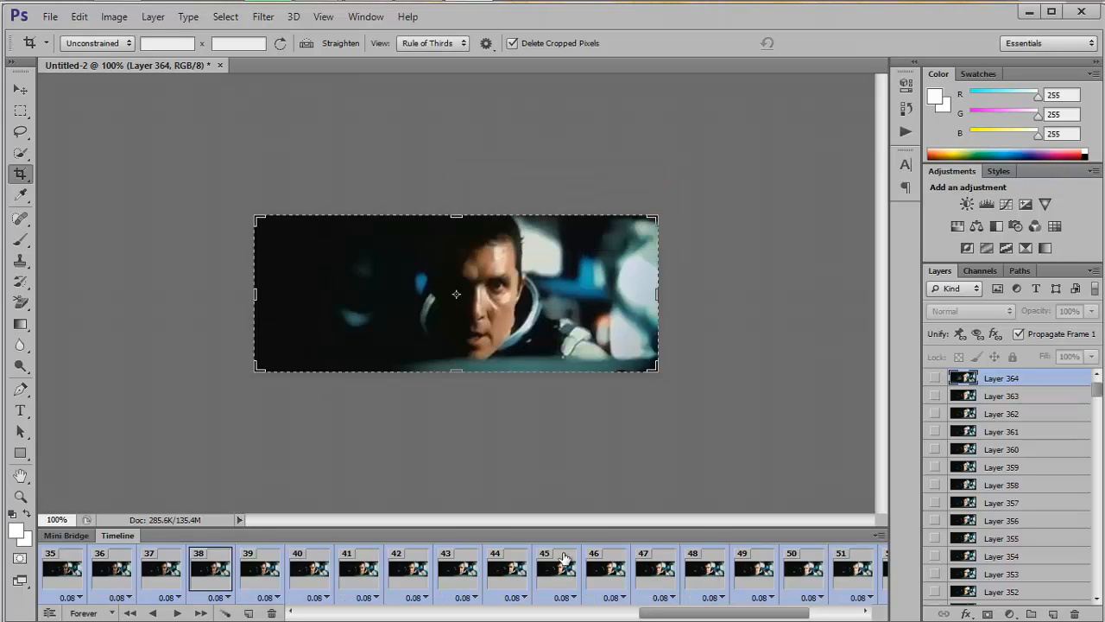
drag(674, 615, 328, 615)
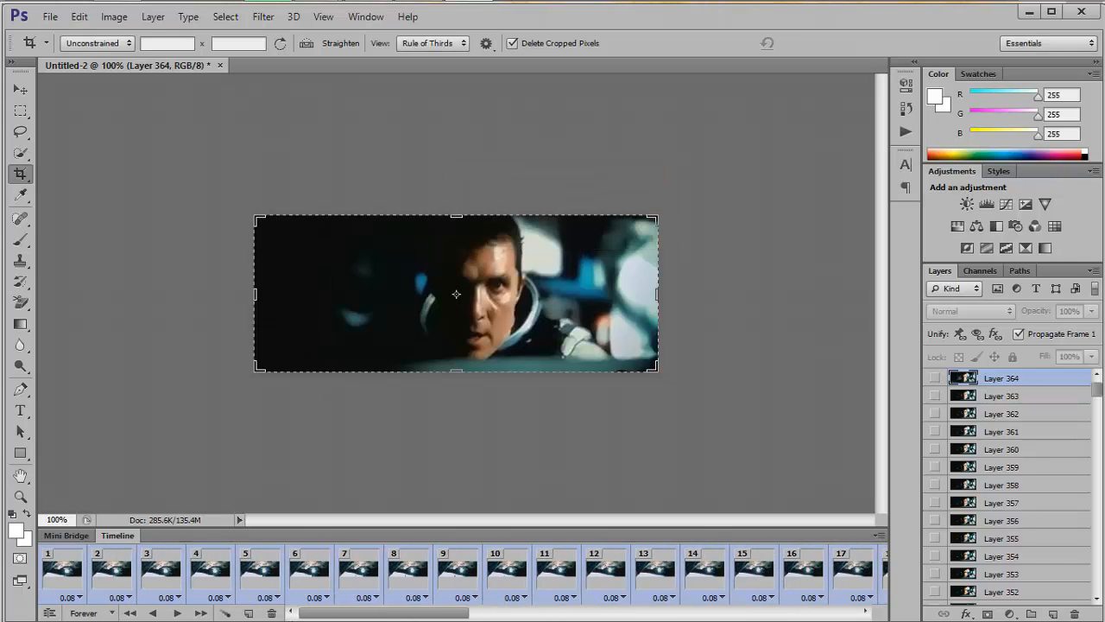
click(176, 613)
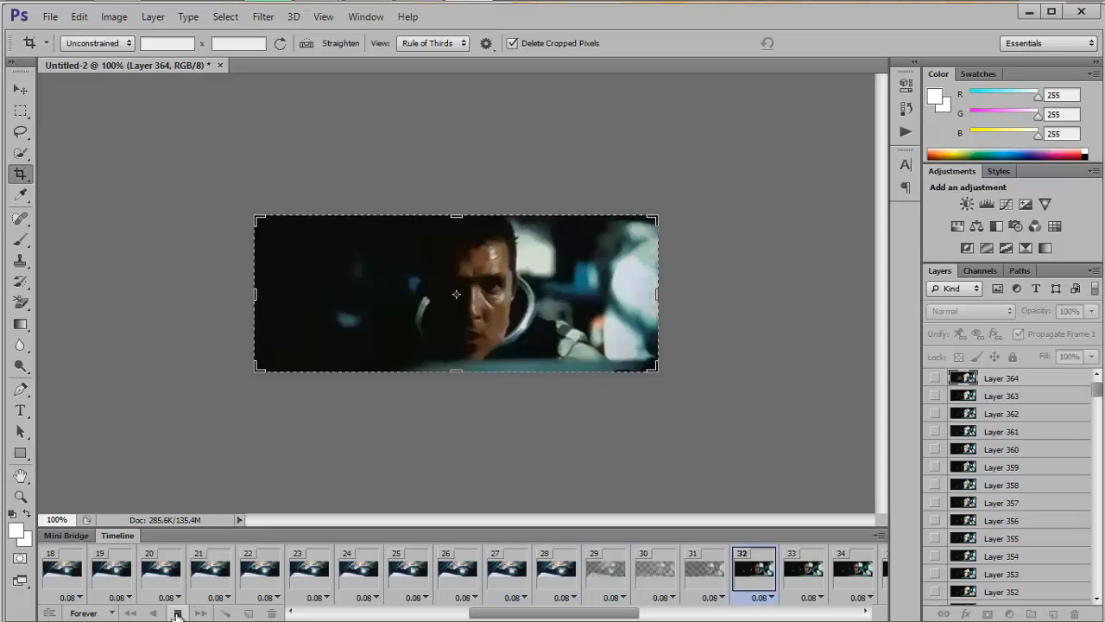
click(177, 613)
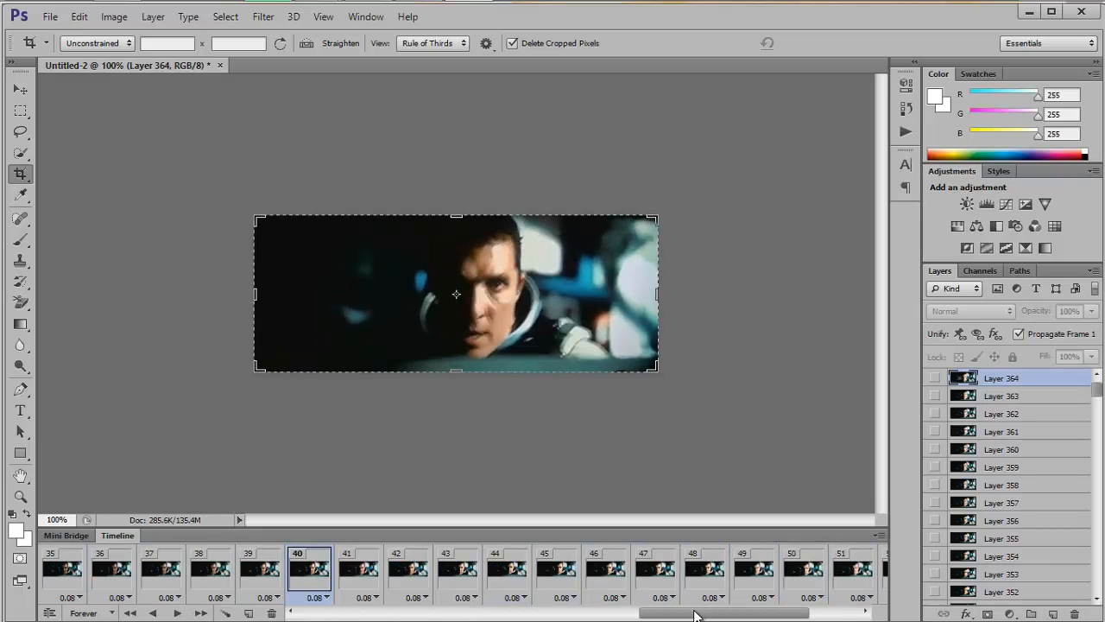
- Examine frames 1 to 8 of the spaceship shot one by one
drag(695, 615, 346, 615)
click(65, 574)
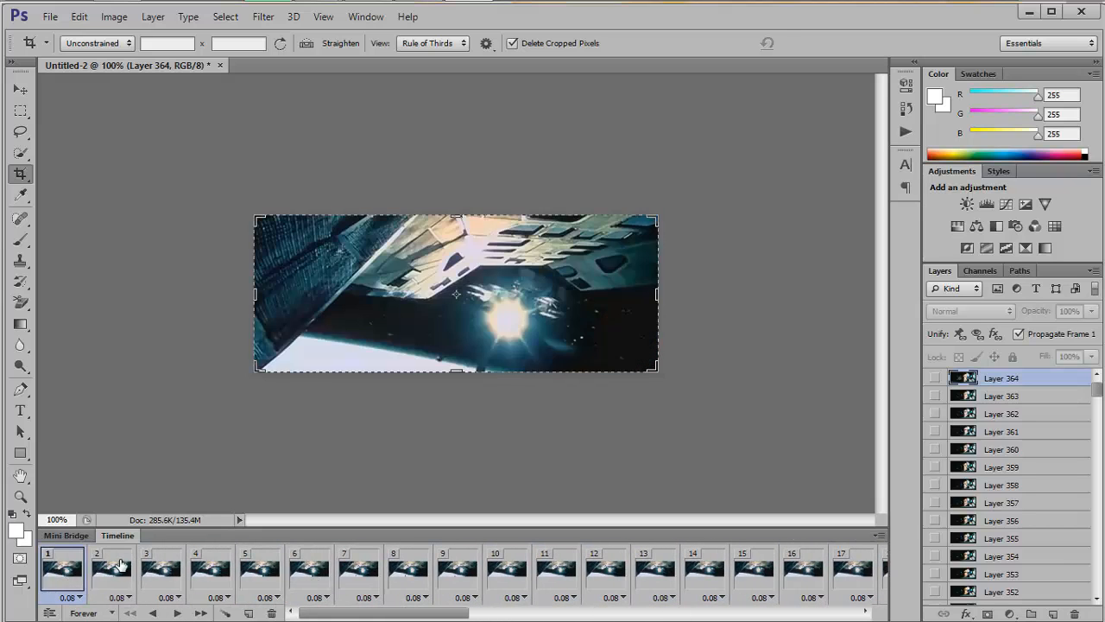
click(128, 568)
click(156, 571)
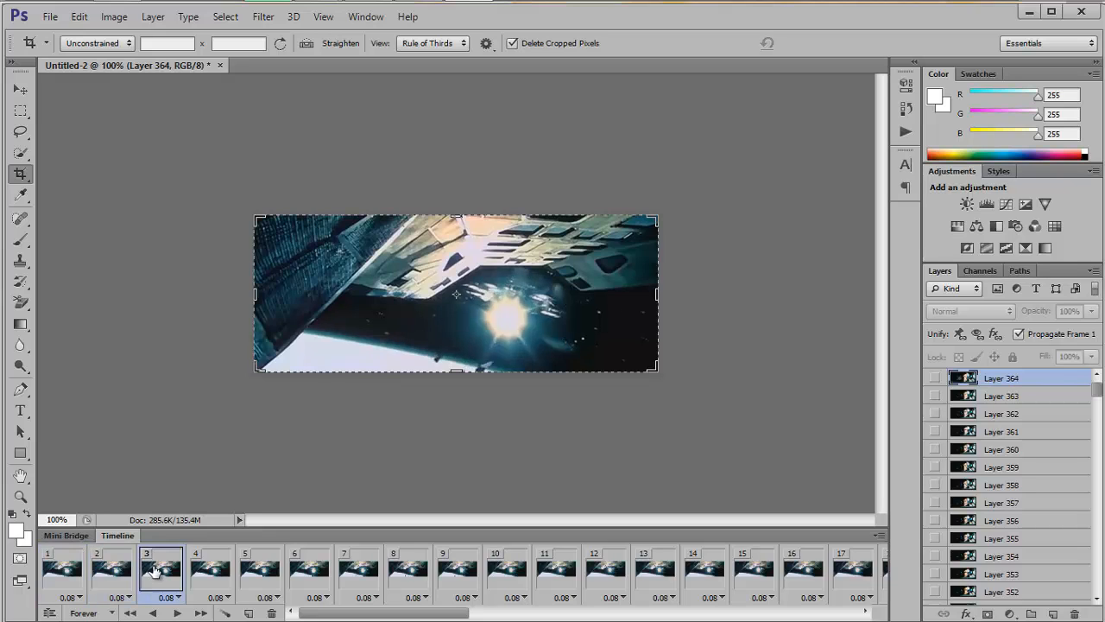
click(195, 572)
click(268, 575)
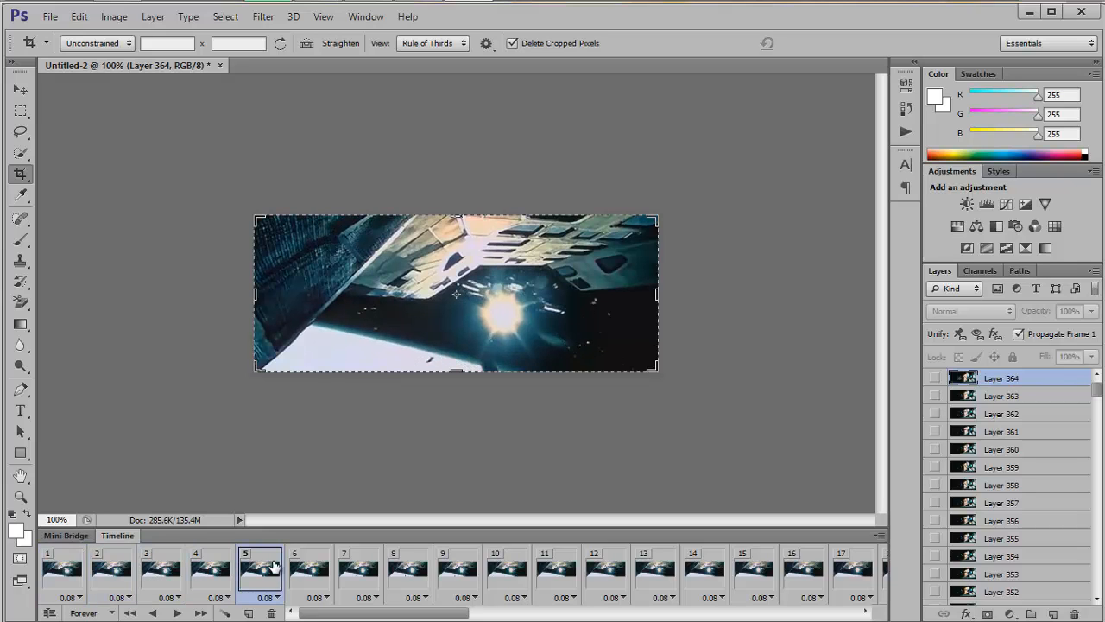
click(322, 565)
click(354, 567)
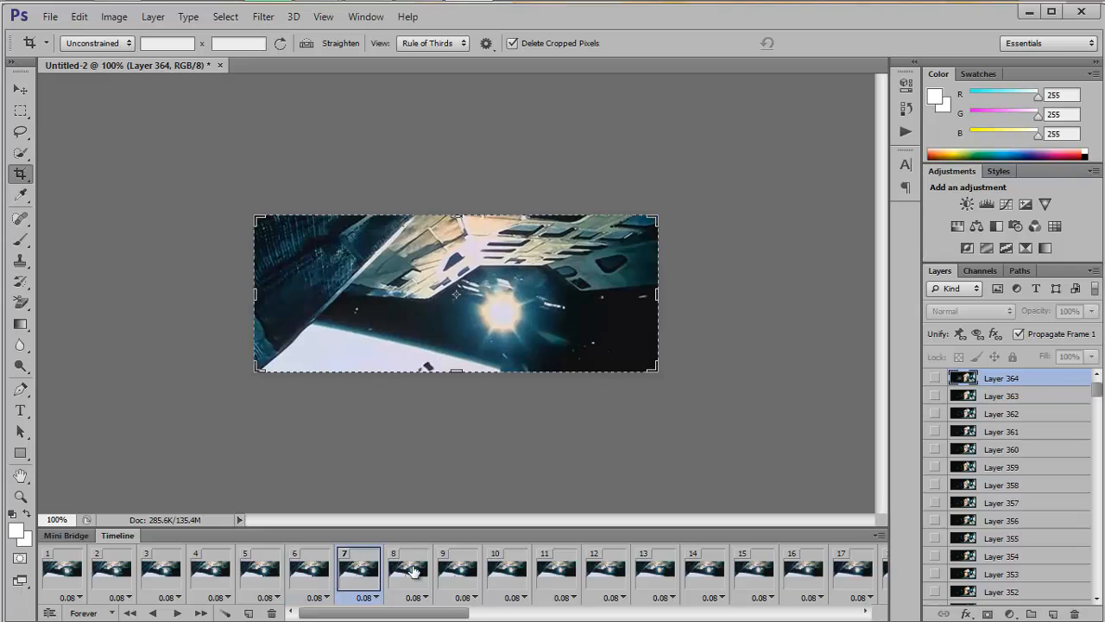
click(417, 572)
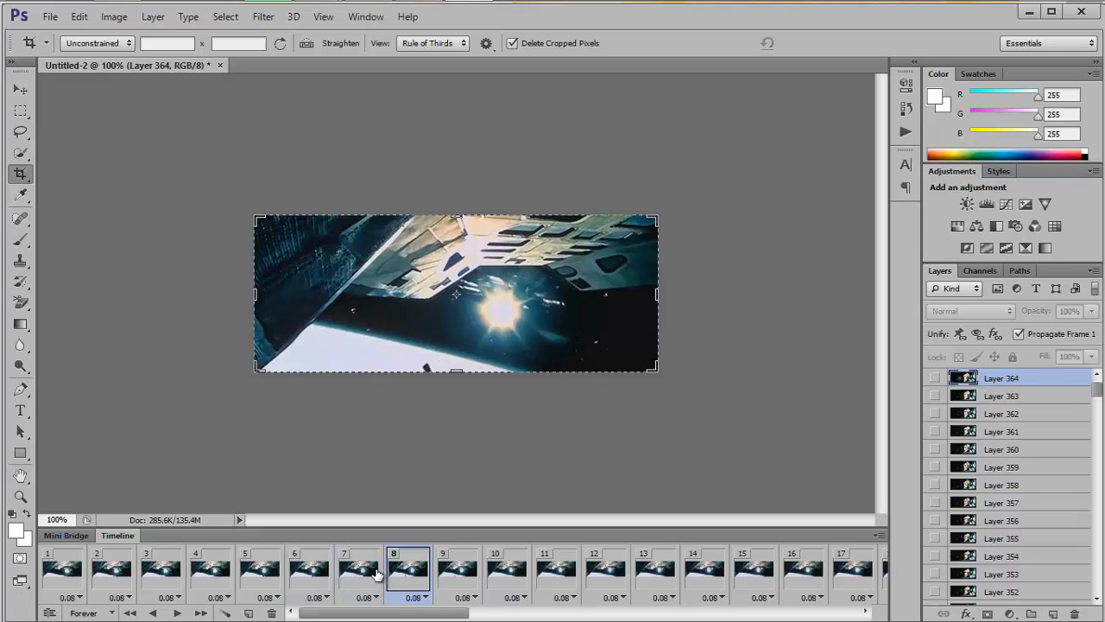
- Go back to frame 5 and check each frame through frame 11 for changes in the image
click(259, 570)
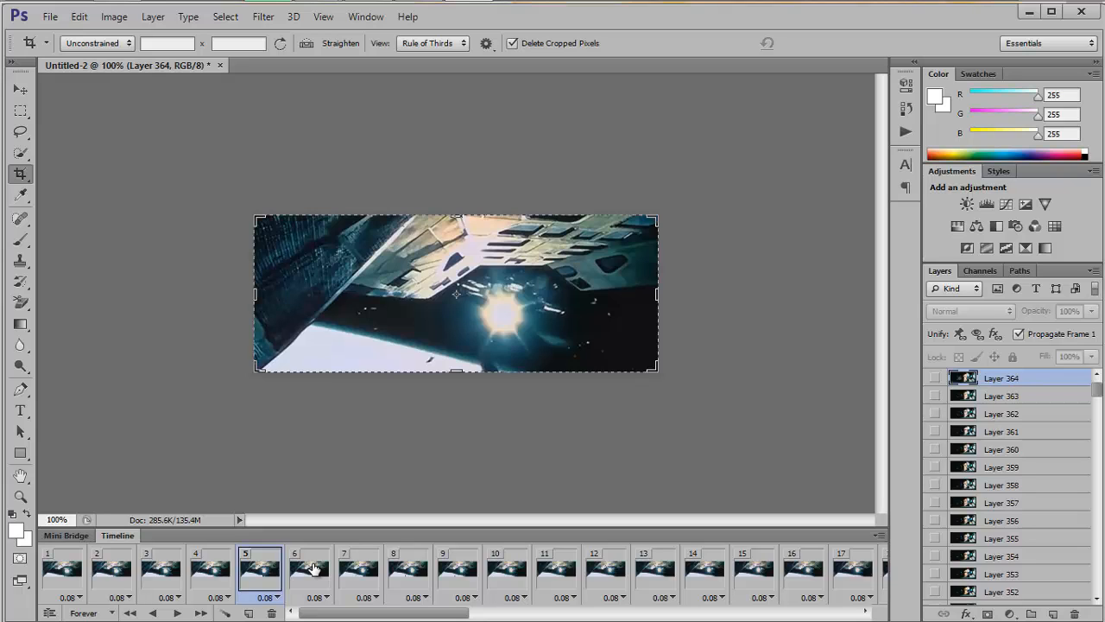
click(313, 568)
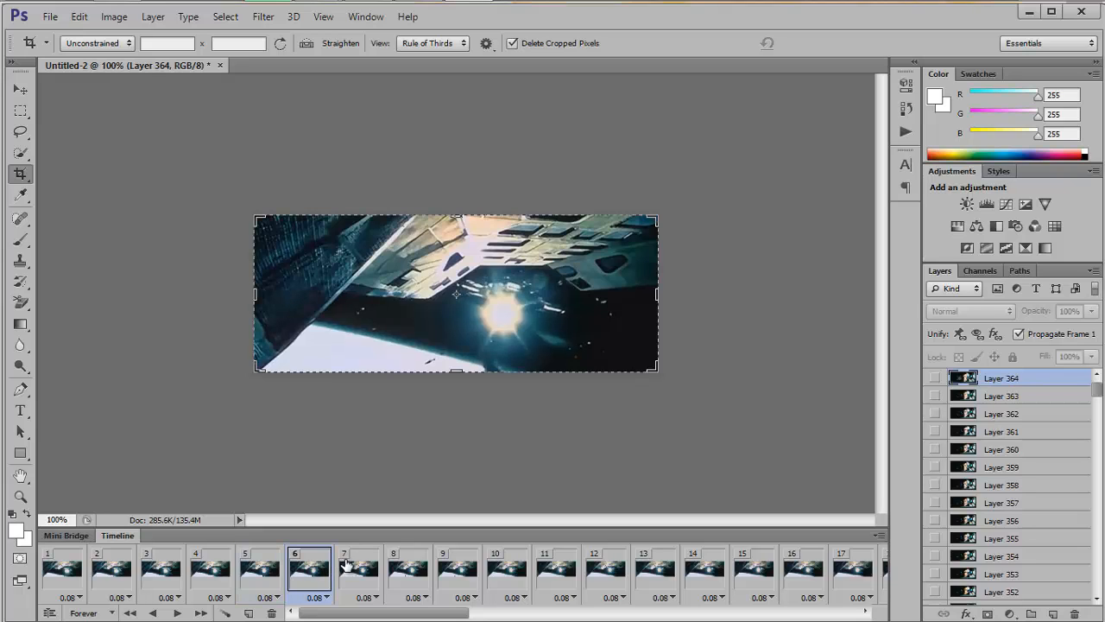
click(345, 566)
click(406, 572)
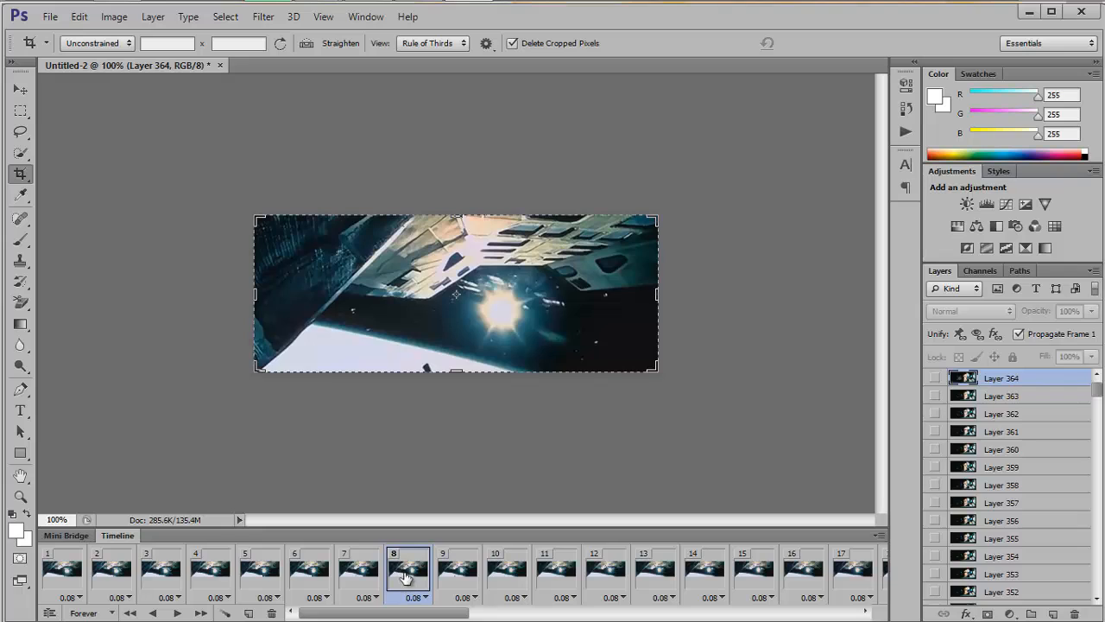
click(449, 574)
click(504, 566)
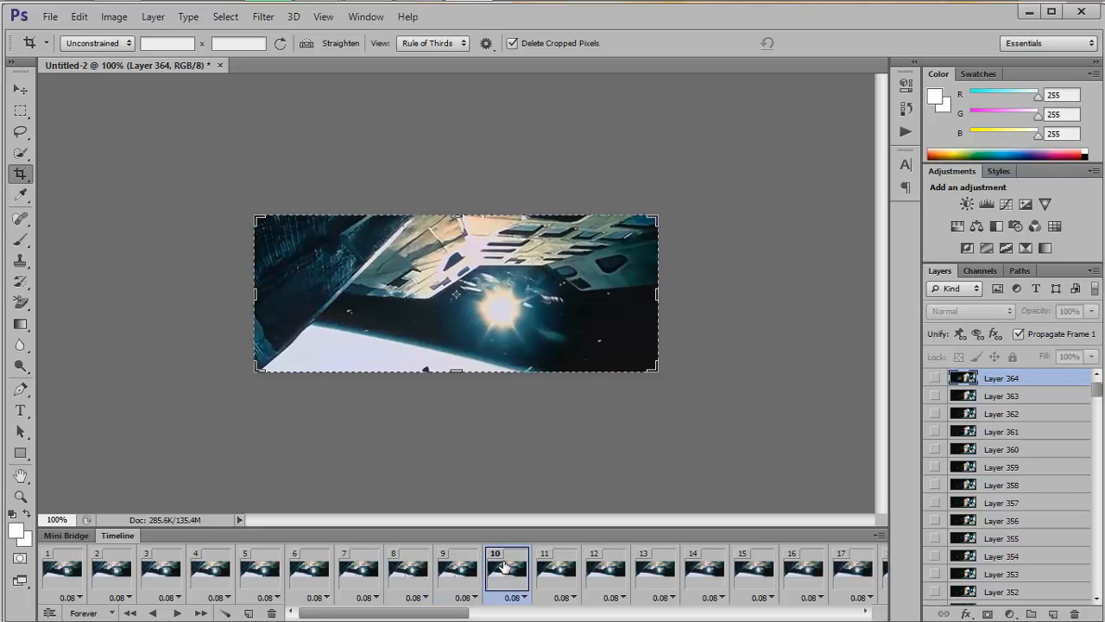
click(554, 571)
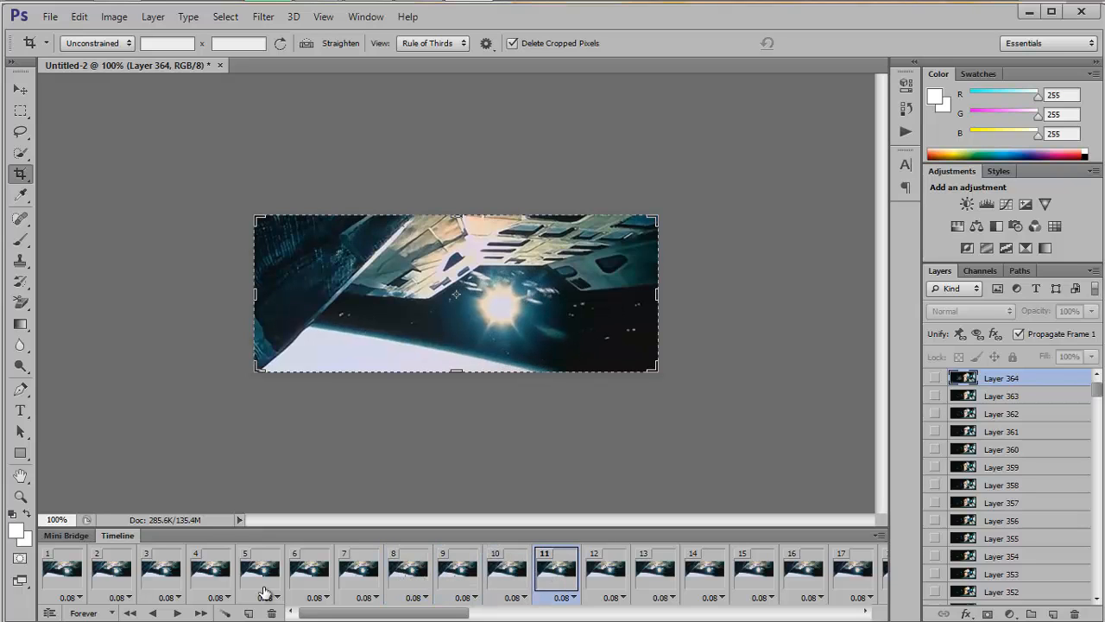
- Step through the spaceship shot frame by frame from frame 4 to frame 28, where the tweened transition begins
click(214, 563)
click(259, 568)
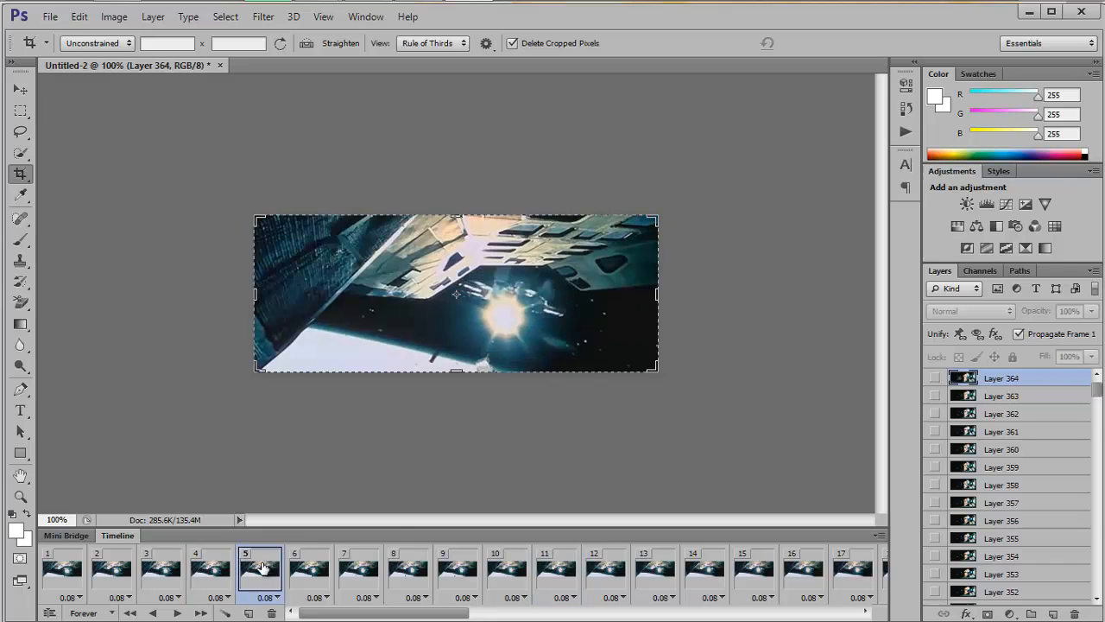
click(311, 577)
click(358, 574)
click(408, 568)
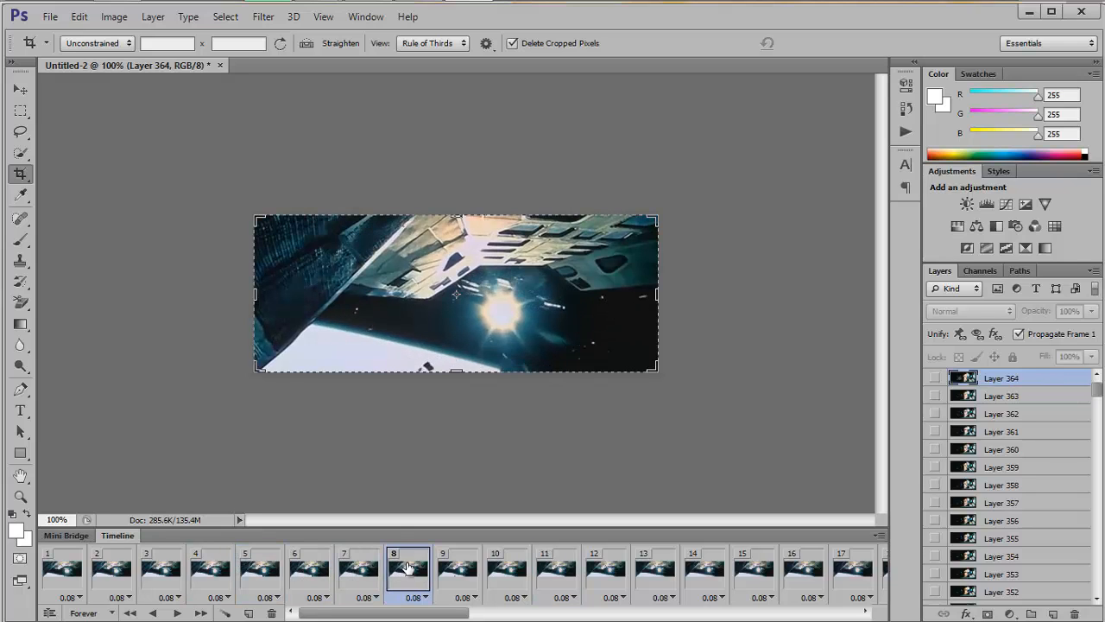
click(456, 570)
click(511, 559)
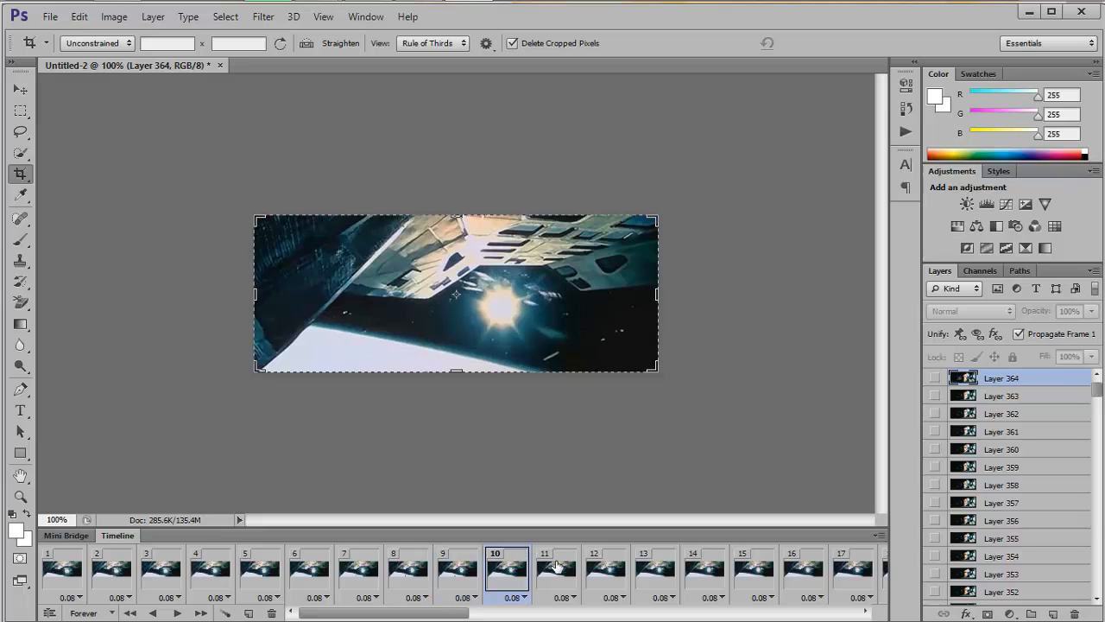
click(557, 565)
click(589, 570)
drag(418, 616, 506, 615)
click(341, 570)
click(405, 570)
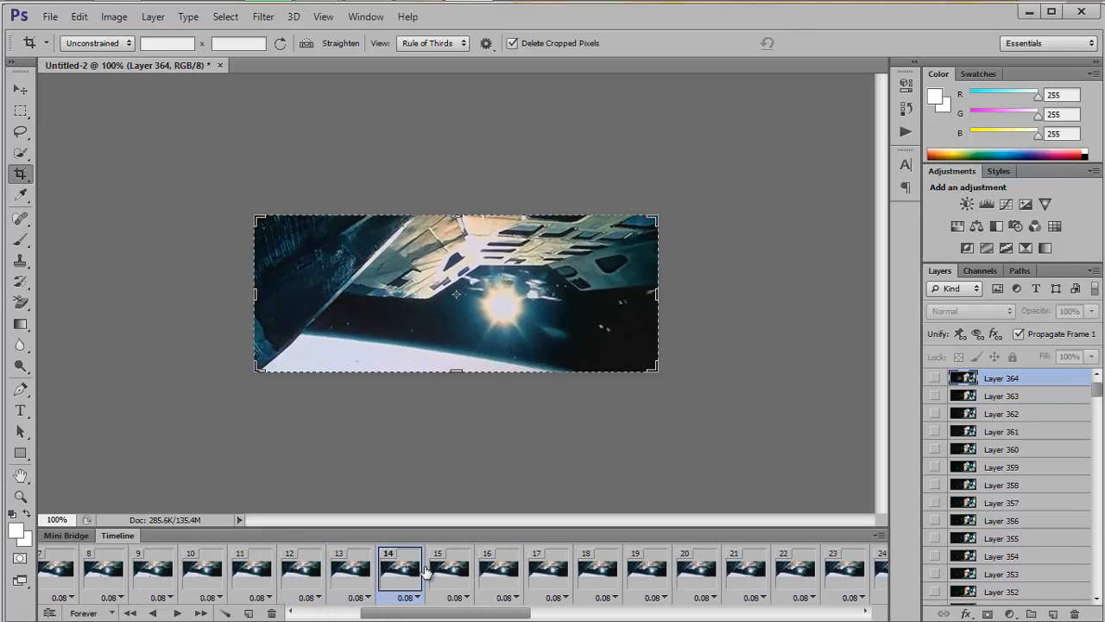
click(447, 571)
click(506, 565)
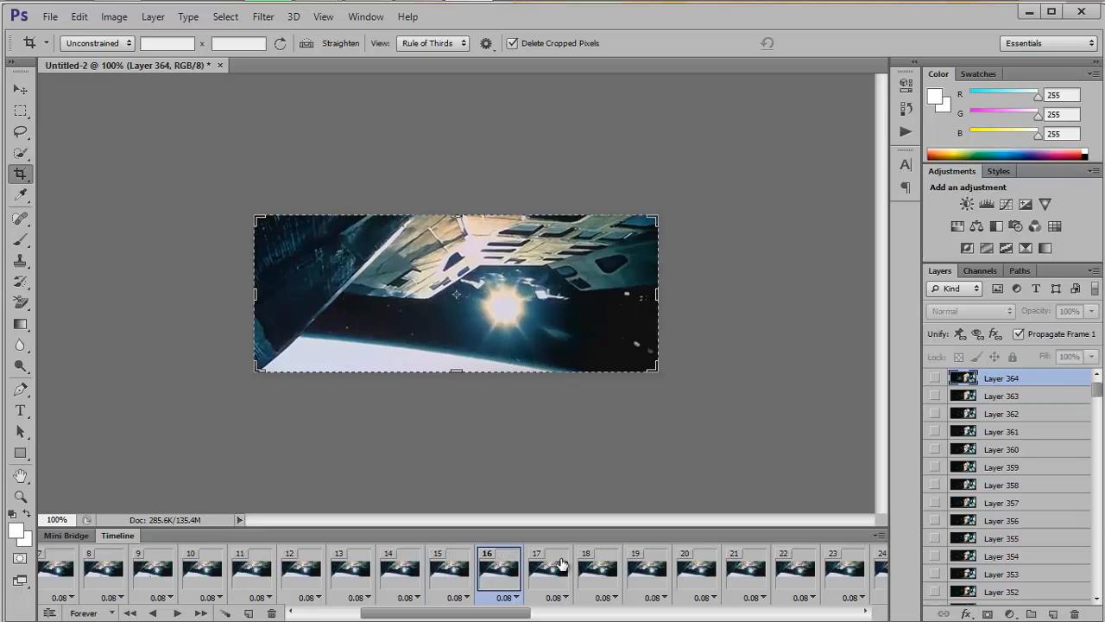
click(562, 566)
click(597, 568)
click(643, 568)
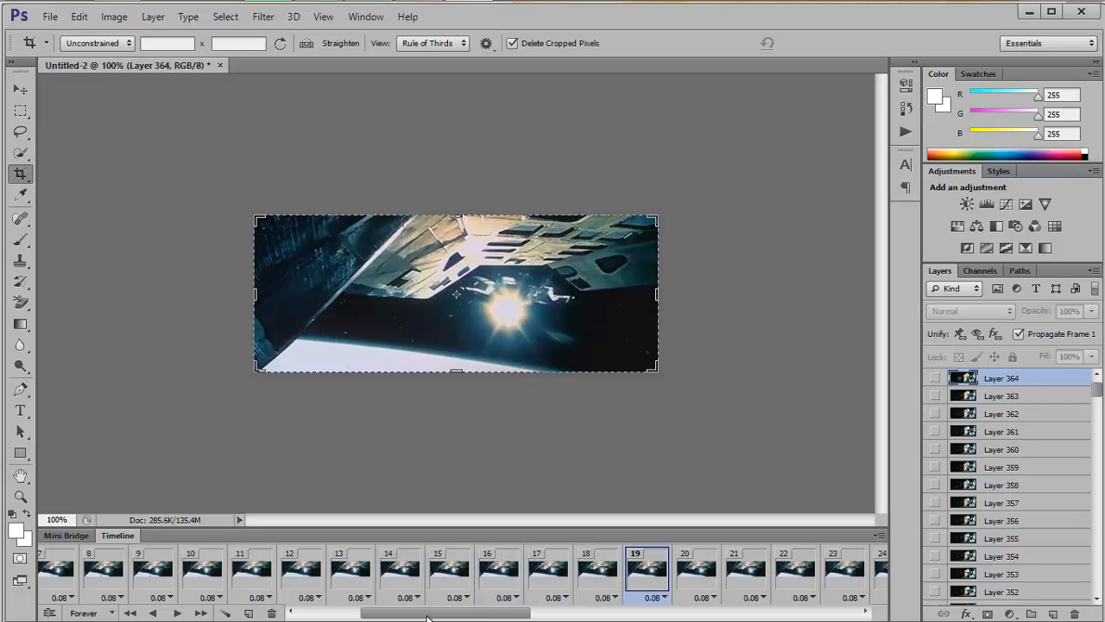
drag(427, 616, 516, 615)
click(258, 559)
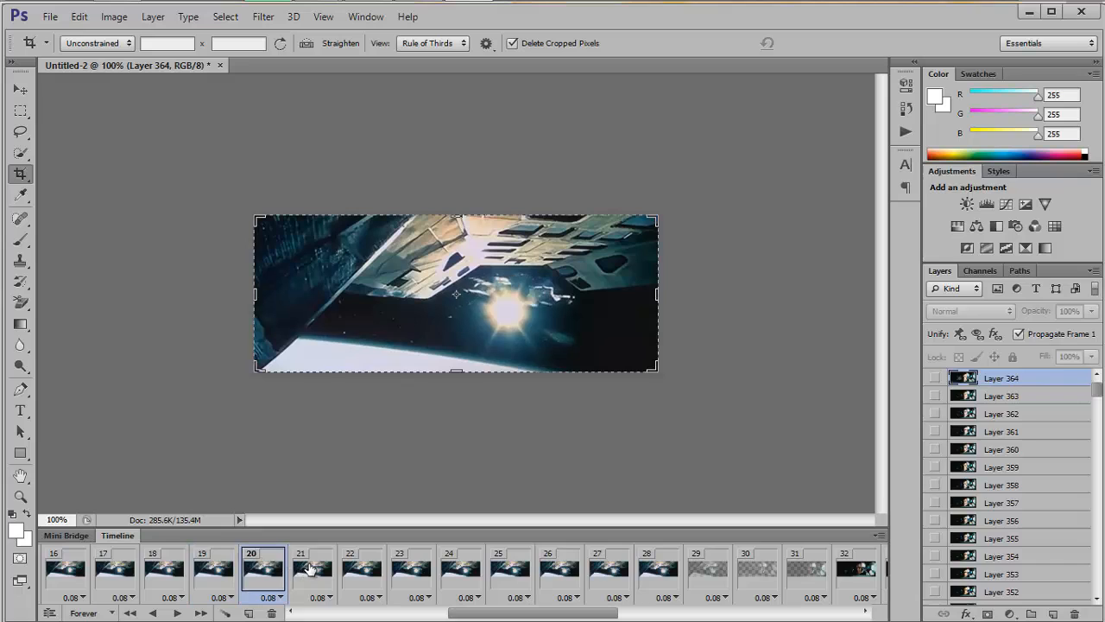
click(308, 565)
click(359, 570)
click(409, 575)
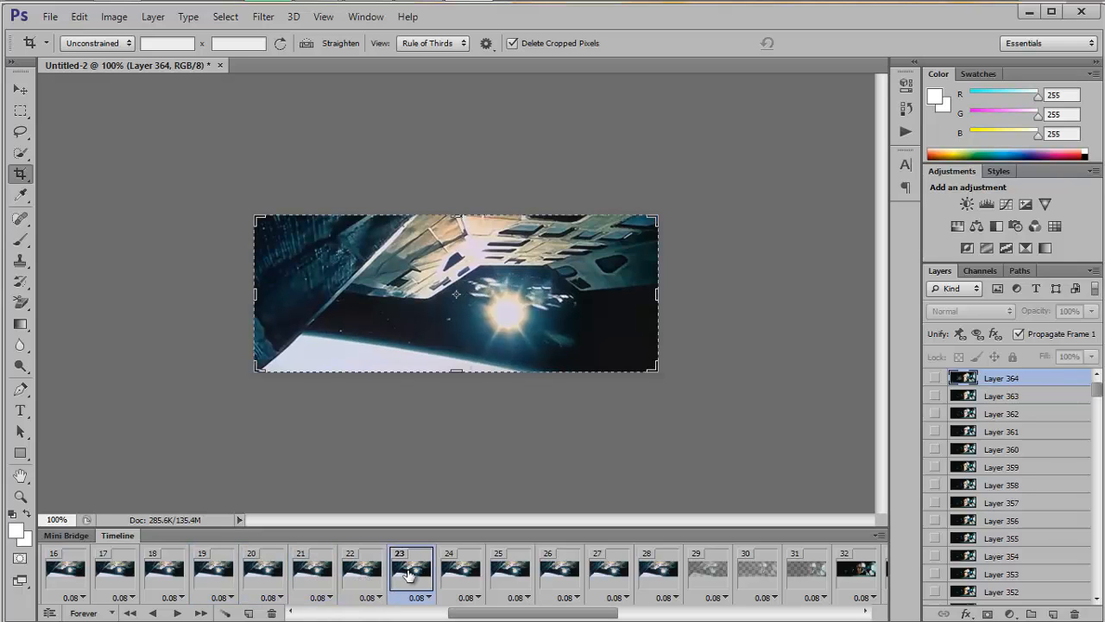
click(459, 572)
click(509, 570)
click(561, 568)
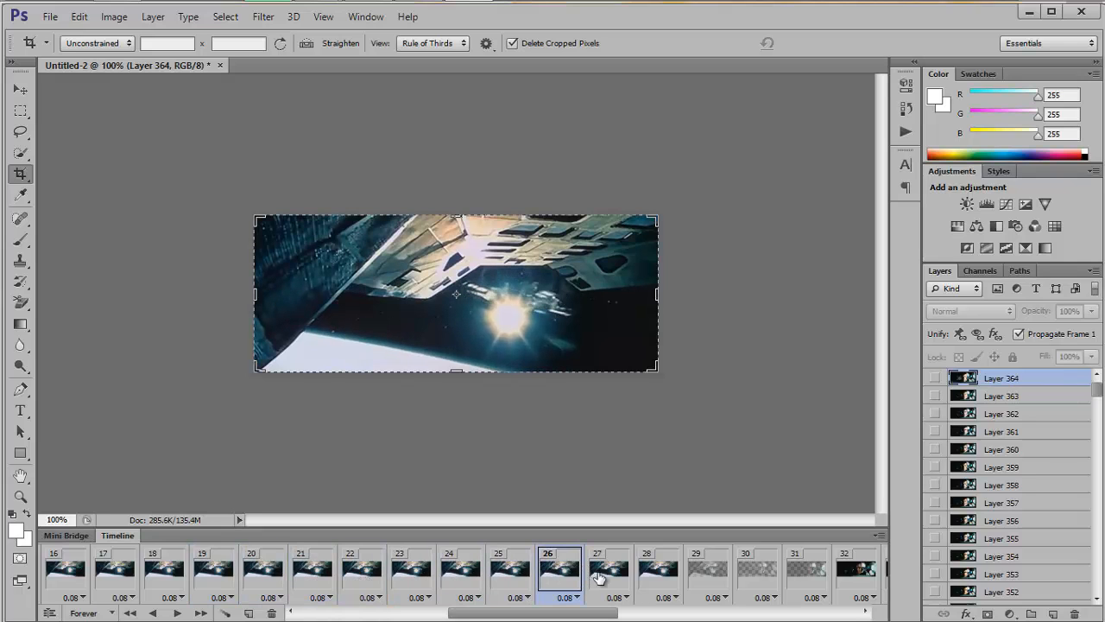
click(609, 574)
click(657, 575)
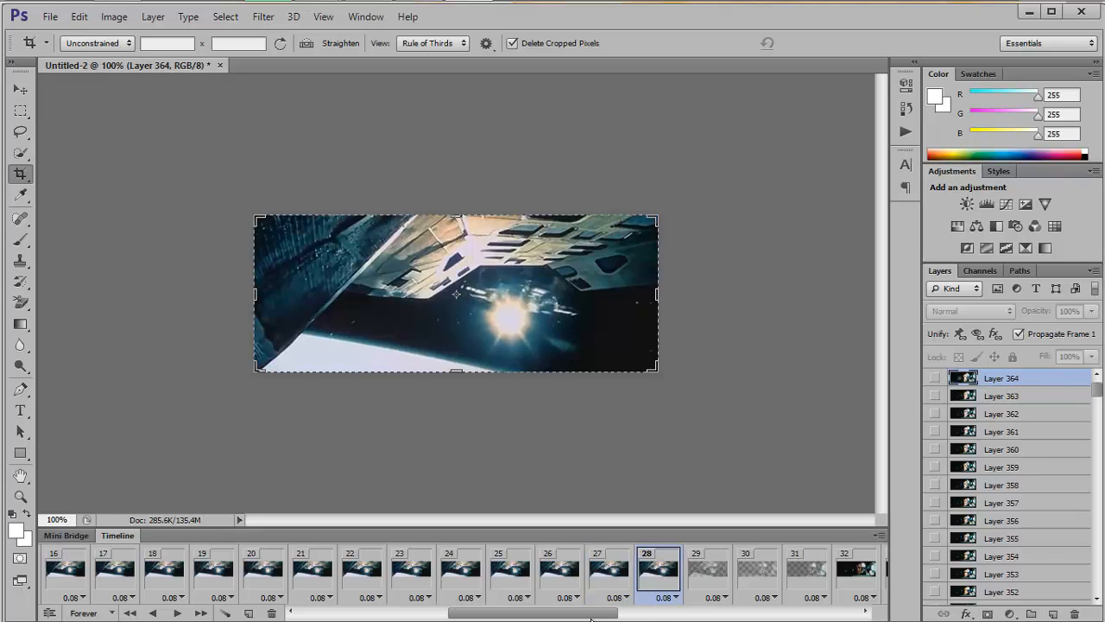
- Play the animation from frame 1, stop it and reselect frame 1
drag(587, 618, 366, 618)
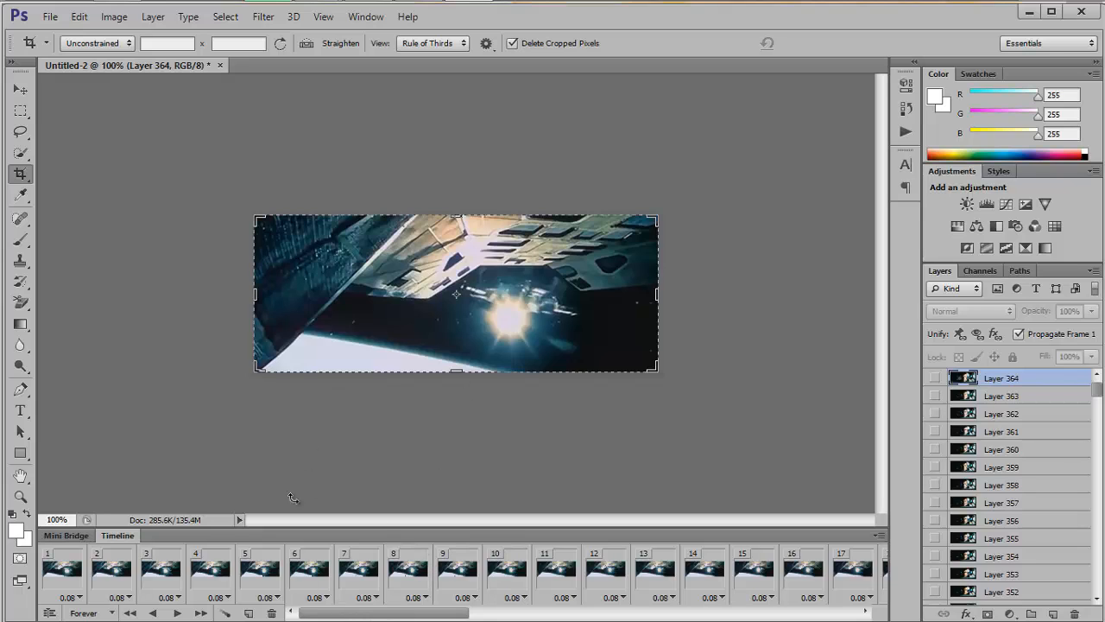
click(64, 572)
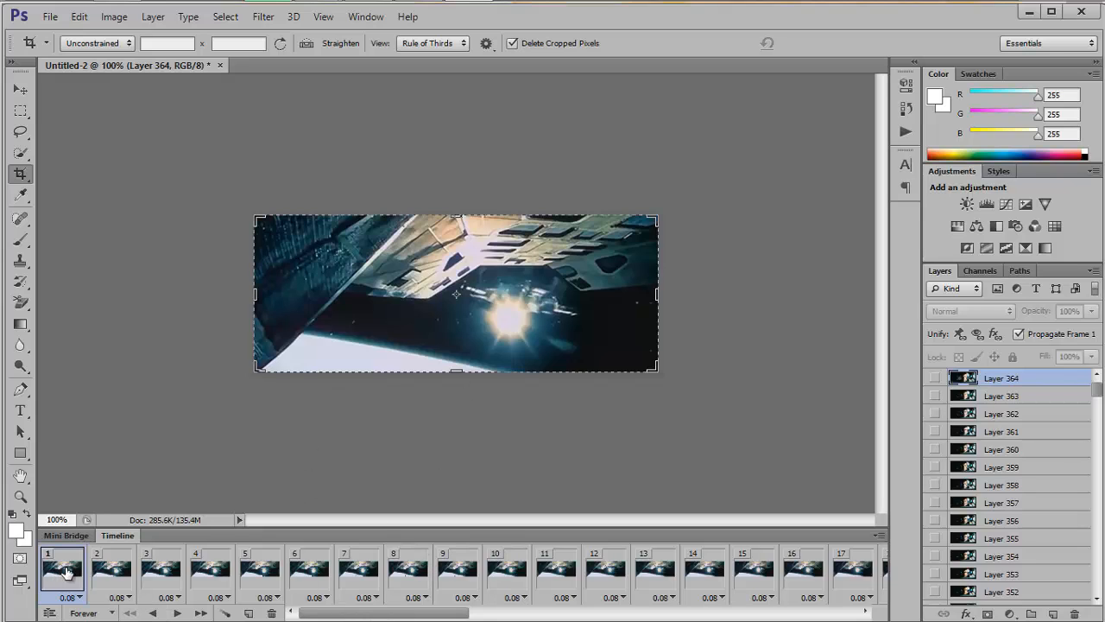
click(179, 612)
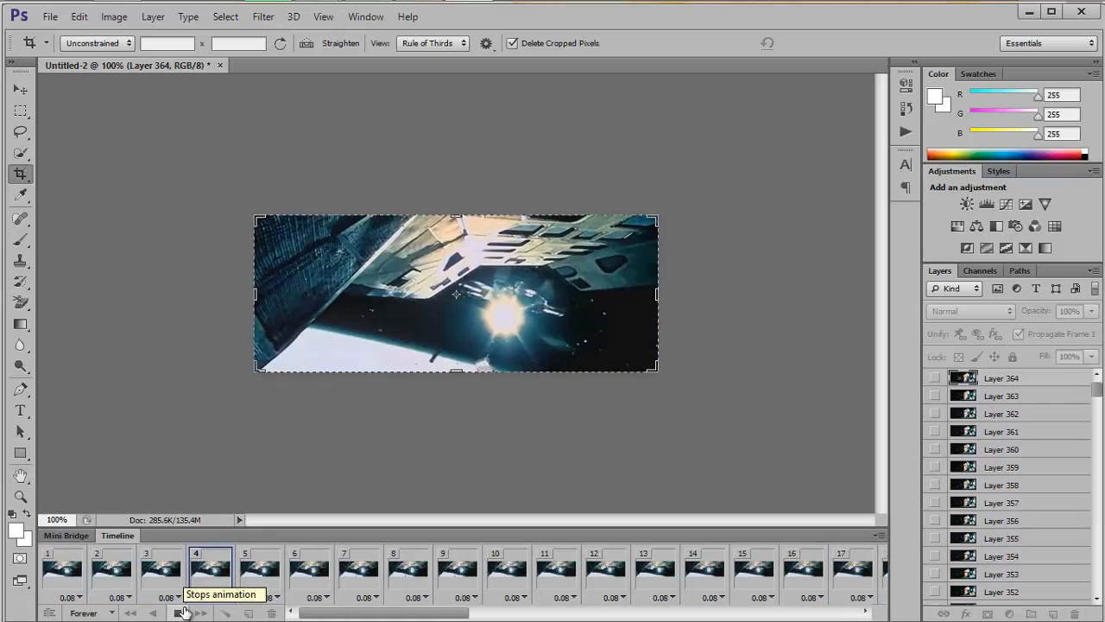
click(178, 612)
click(47, 563)
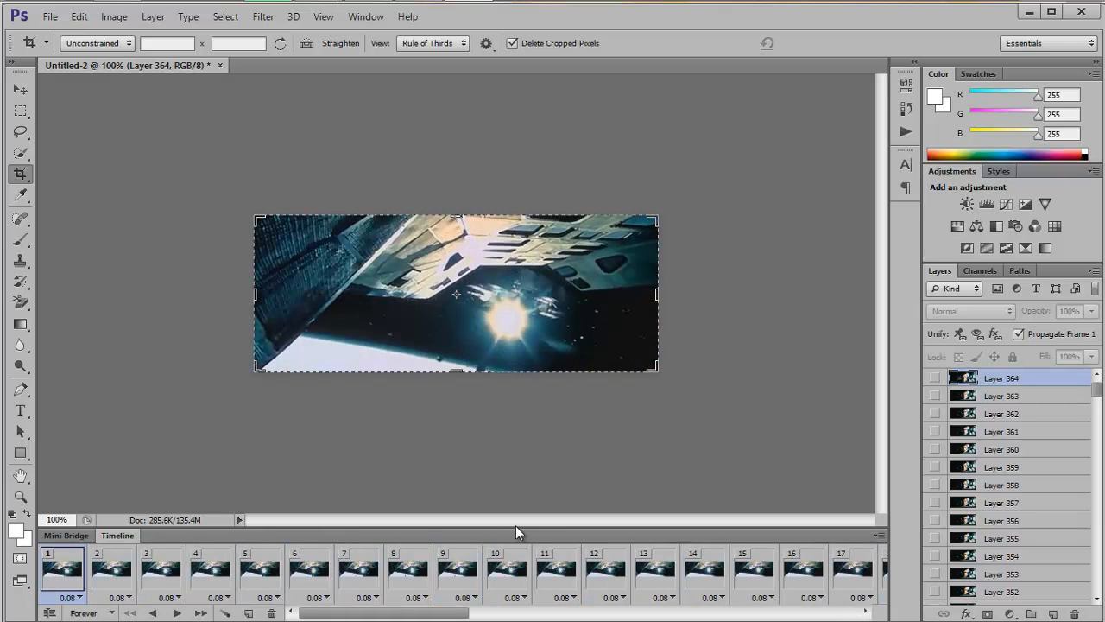
- Compare frame 8 with frames 1 to 3 of the spaceship shot and return to frame 1
click(407, 584)
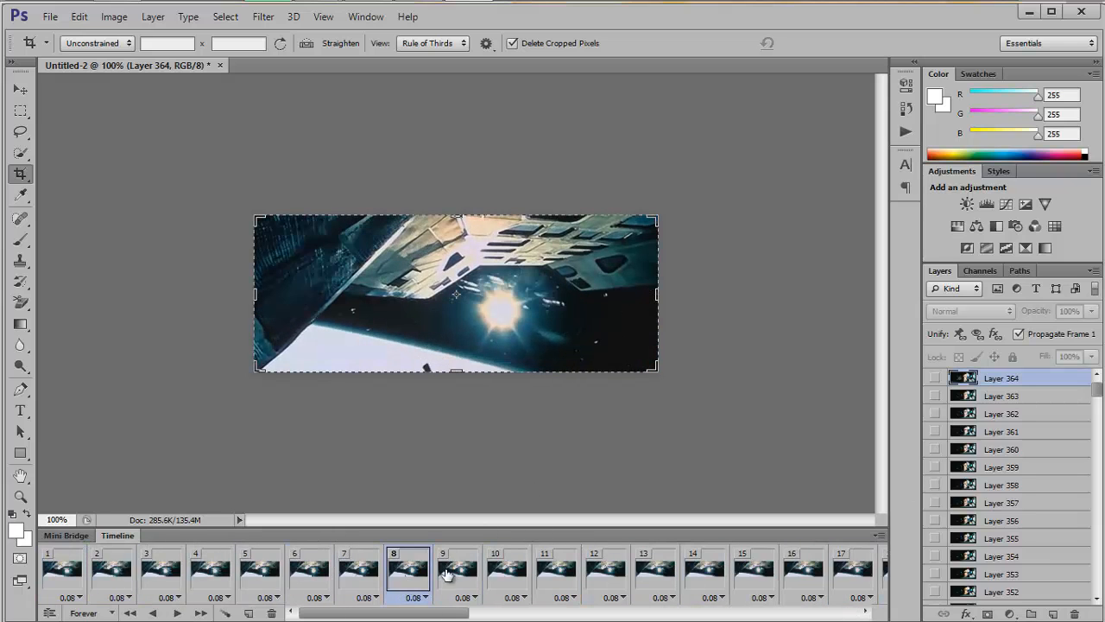
click(67, 568)
click(105, 565)
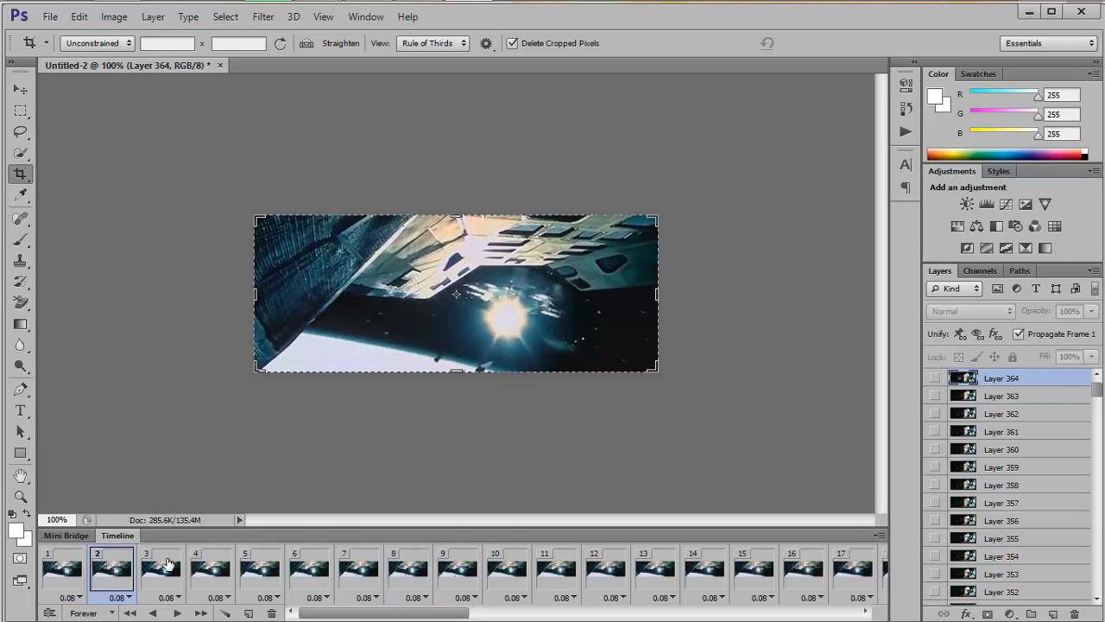
click(162, 564)
click(112, 563)
click(63, 561)
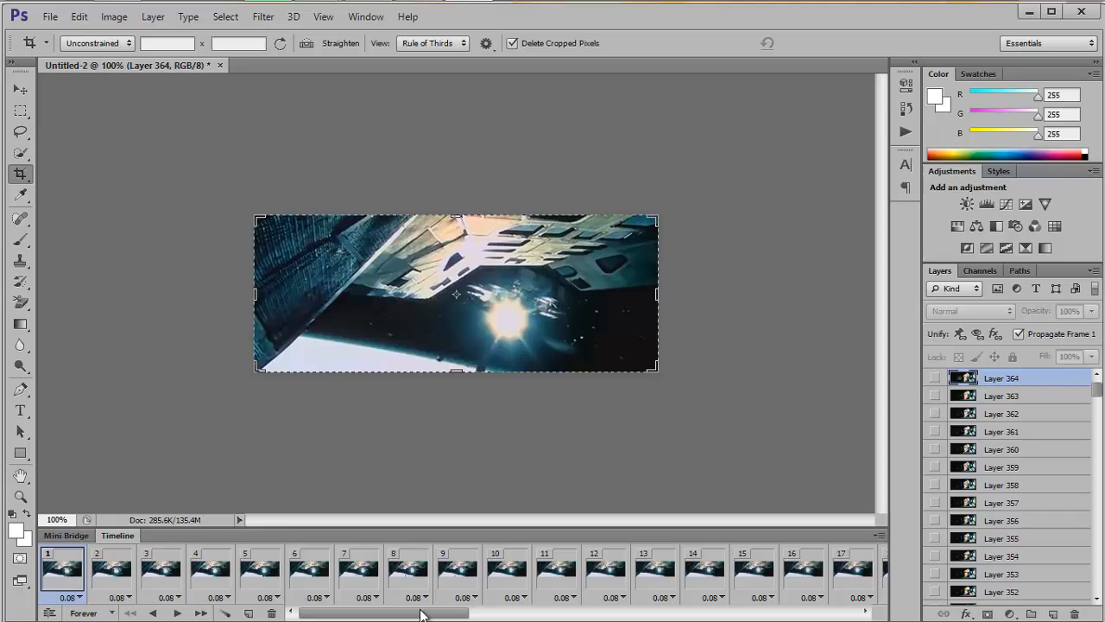
mouse_move(422, 614)
mouse_down()
mouse_move(493, 616)
mouse_move(411, 620)
mouse_up()
mouse_move(428, 616)
mouse_down()
mouse_move(607, 614)
mouse_move(428, 620)
mouse_up()
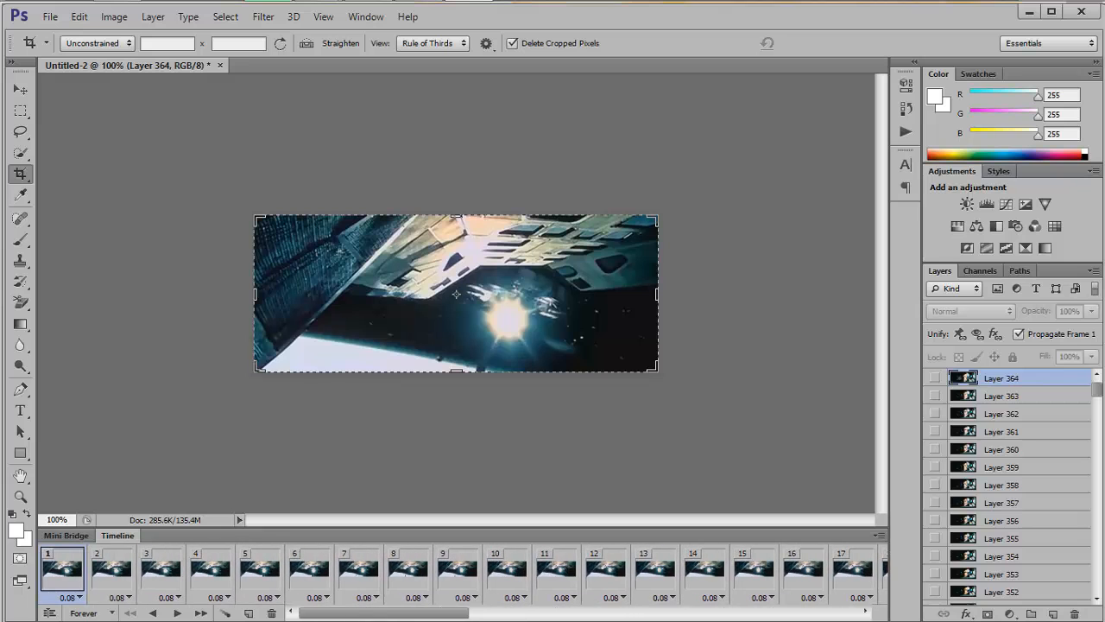
- Open "psd #3 by monteithchele.psd" from the psd pack # 1 folder inside the desktop PSDs folder, listing all formats
click(50, 17)
click(66, 50)
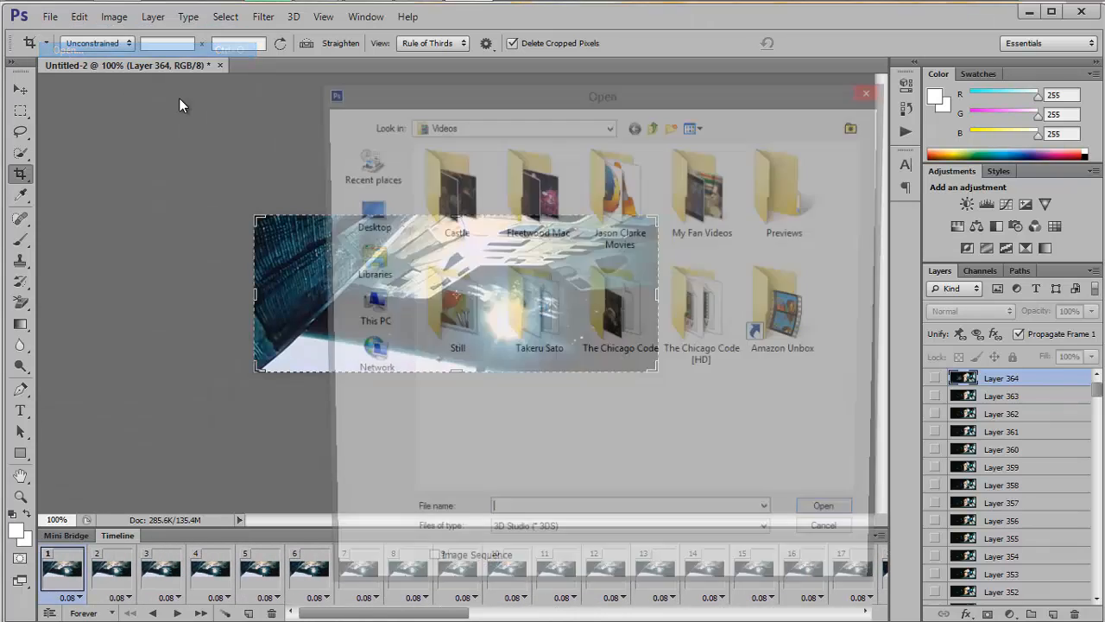
click(373, 221)
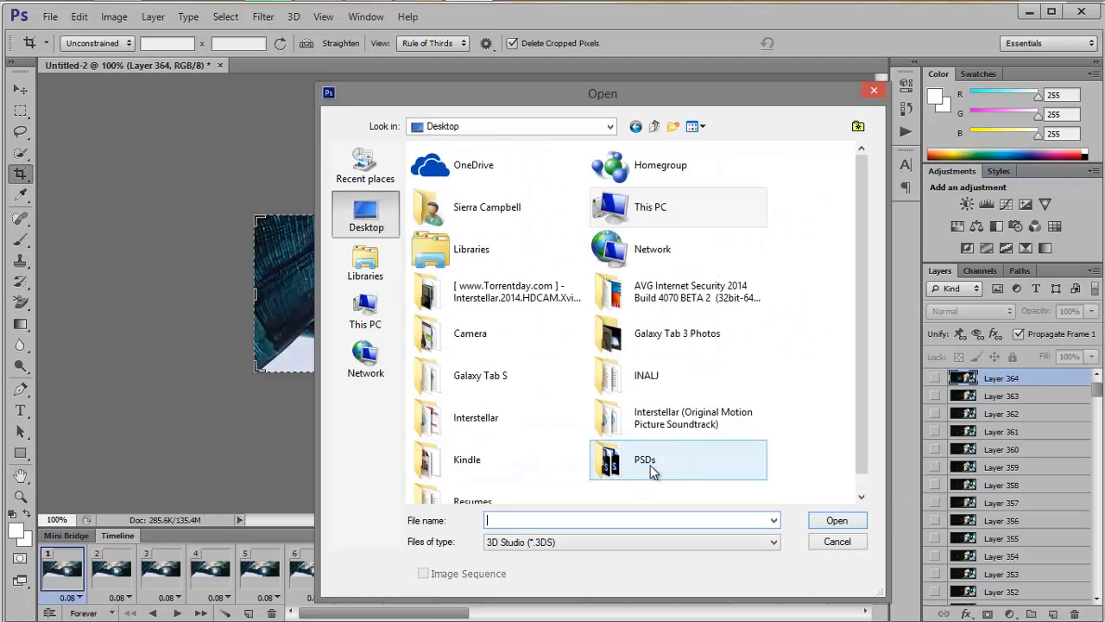
double_click(678, 459)
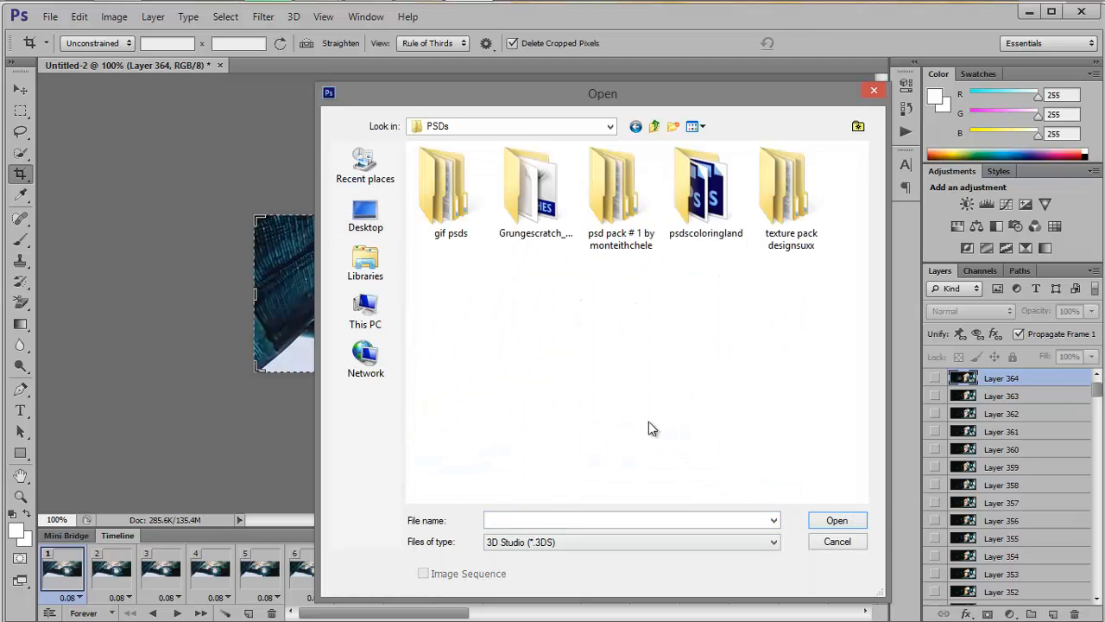
click(661, 541)
scroll(686, 464, down, 3)
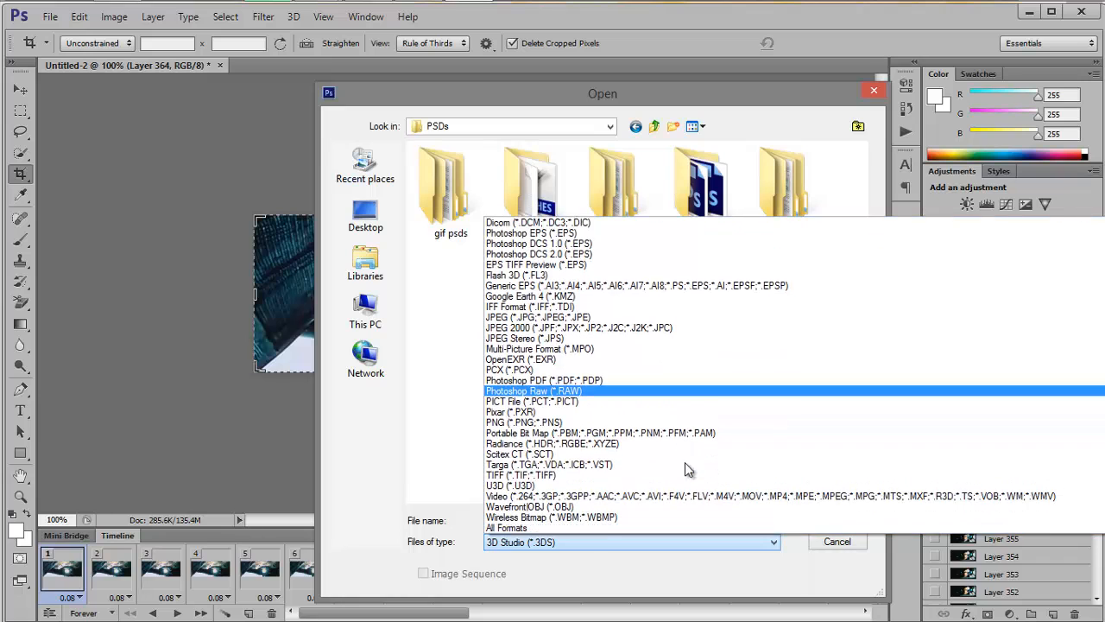
click(673, 527)
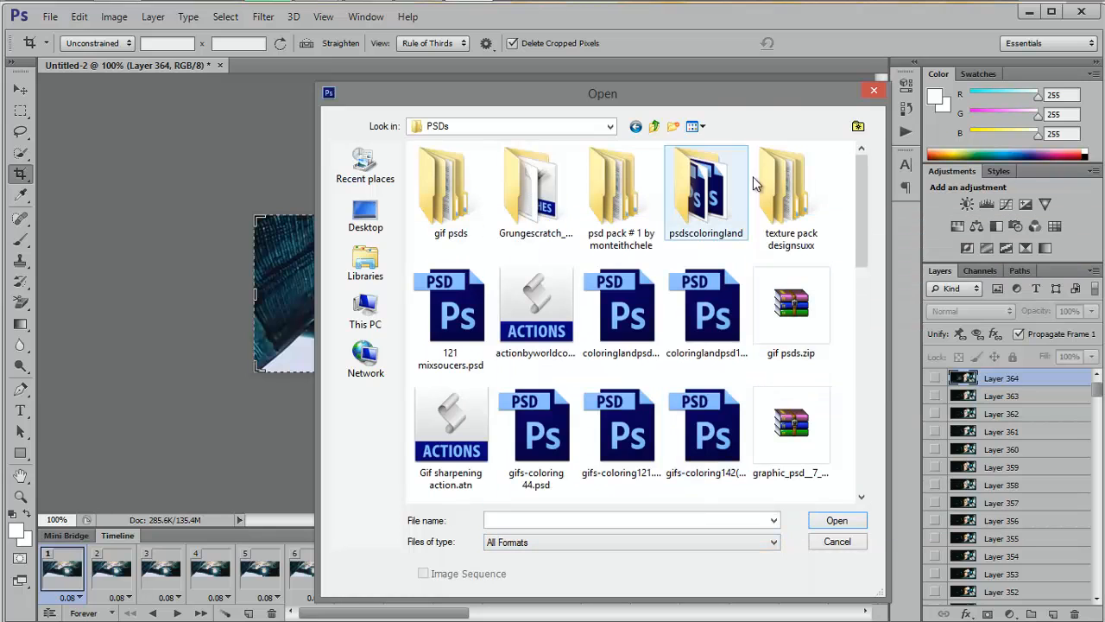
double_click(615, 185)
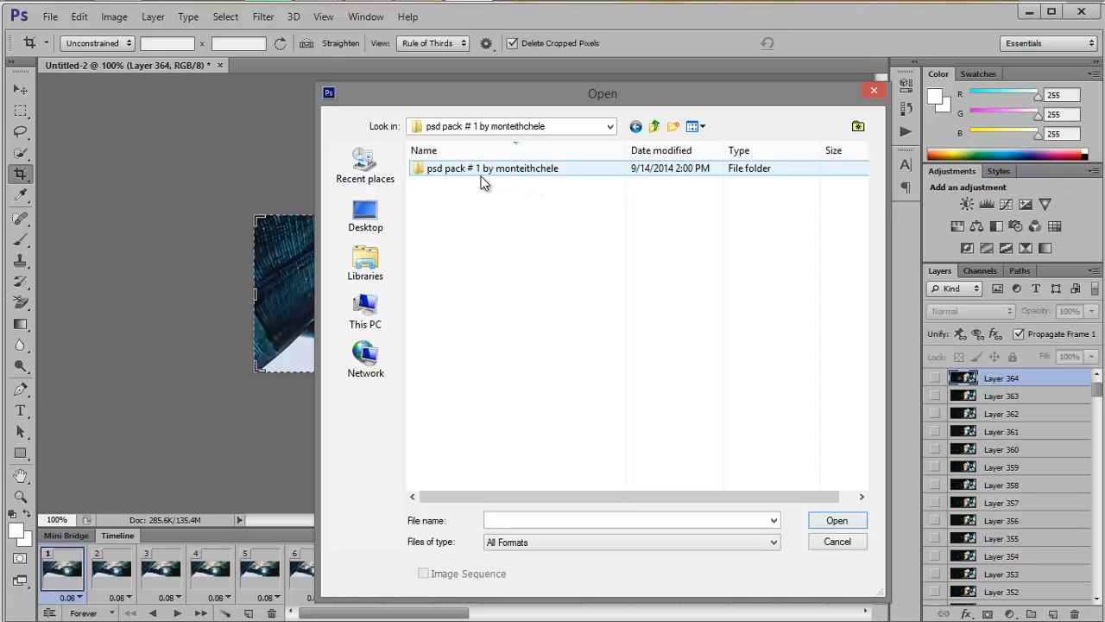
double_click(538, 170)
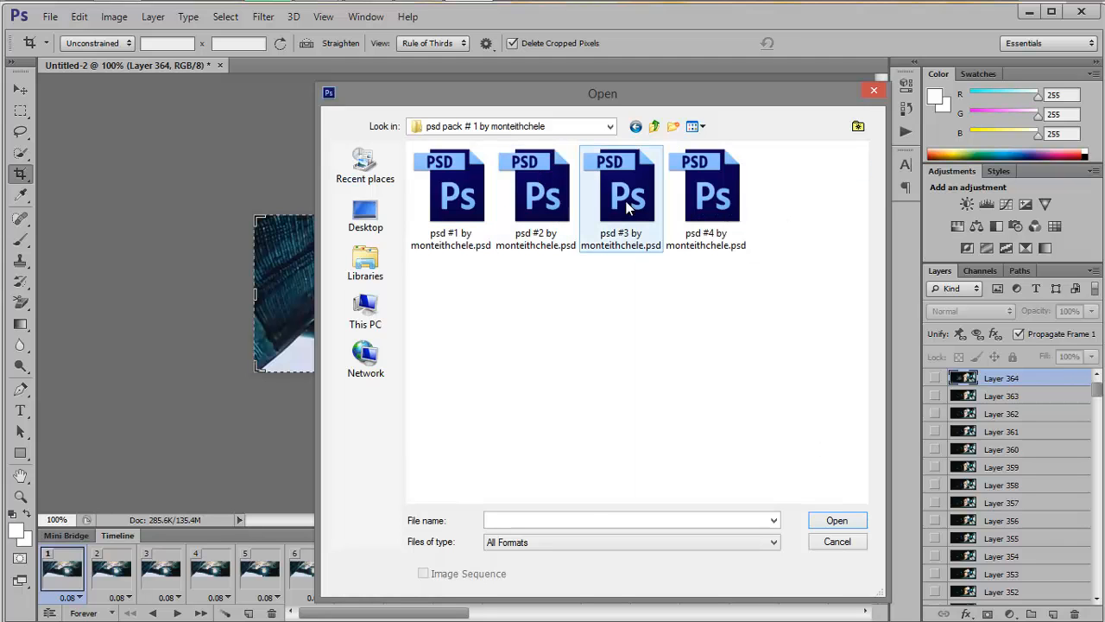
double_click(628, 205)
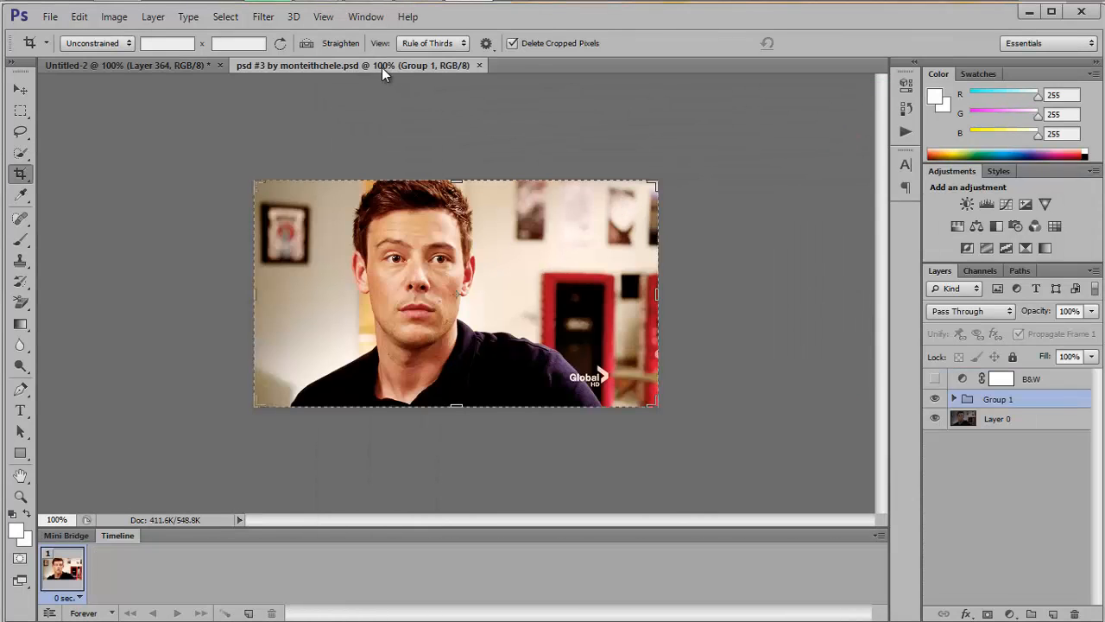
- Float the coloring PSD in its own small window and copy its Group 1 onto the Untitled-2 spaceship animation
drag(383, 70, 682, 111)
drag(558, 89, 940, 114)
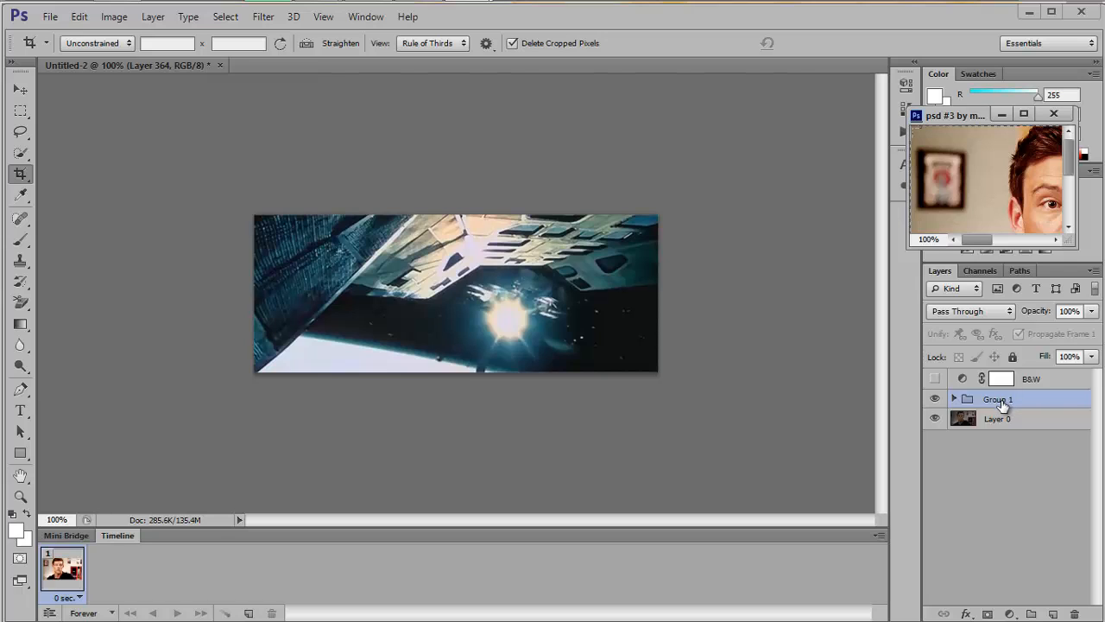
drag(1002, 404, 460, 300)
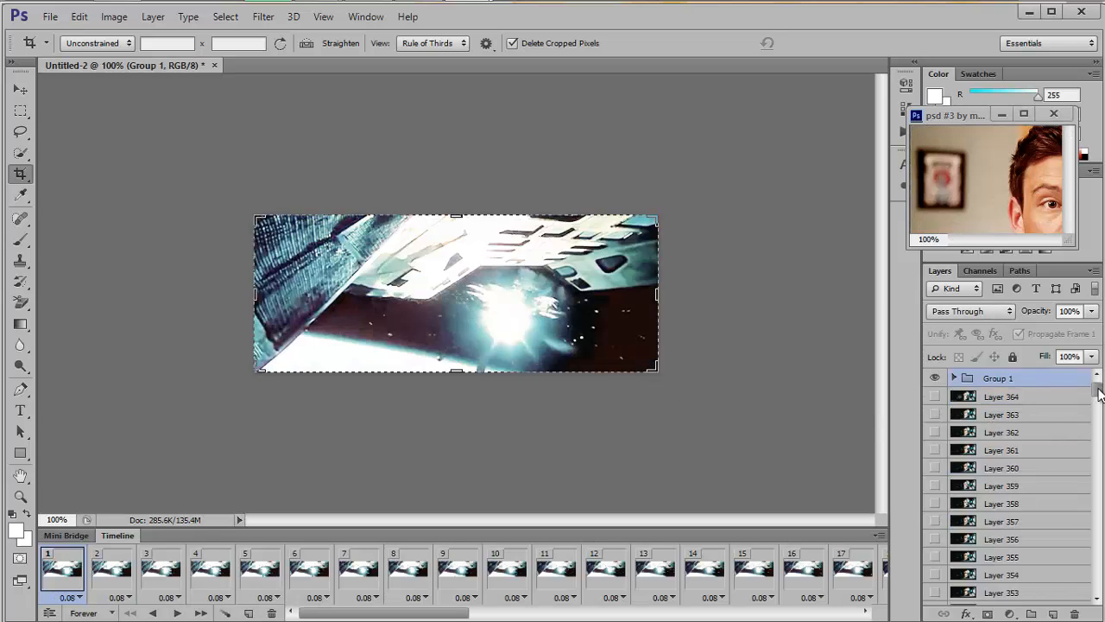
- Expand Group 1 and hide its Color Balance 1, Vibrance 1 and Curves 2 adjustments, keeping Photo Filter 1 visible
drag(1099, 393, 1094, 367)
click(954, 379)
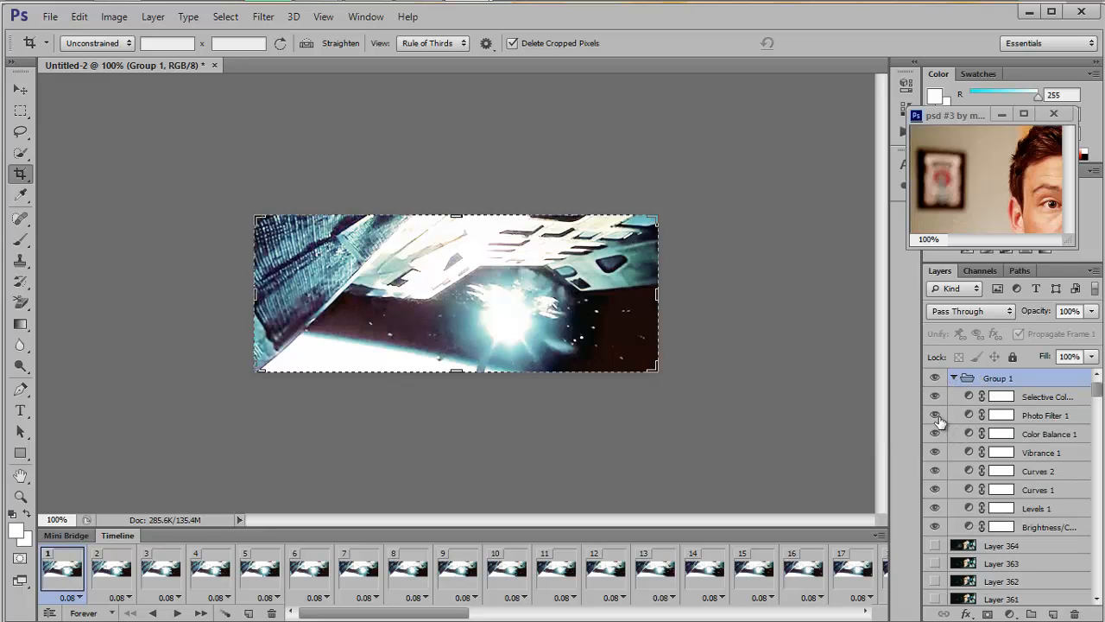
click(936, 417)
click(935, 417)
click(935, 433)
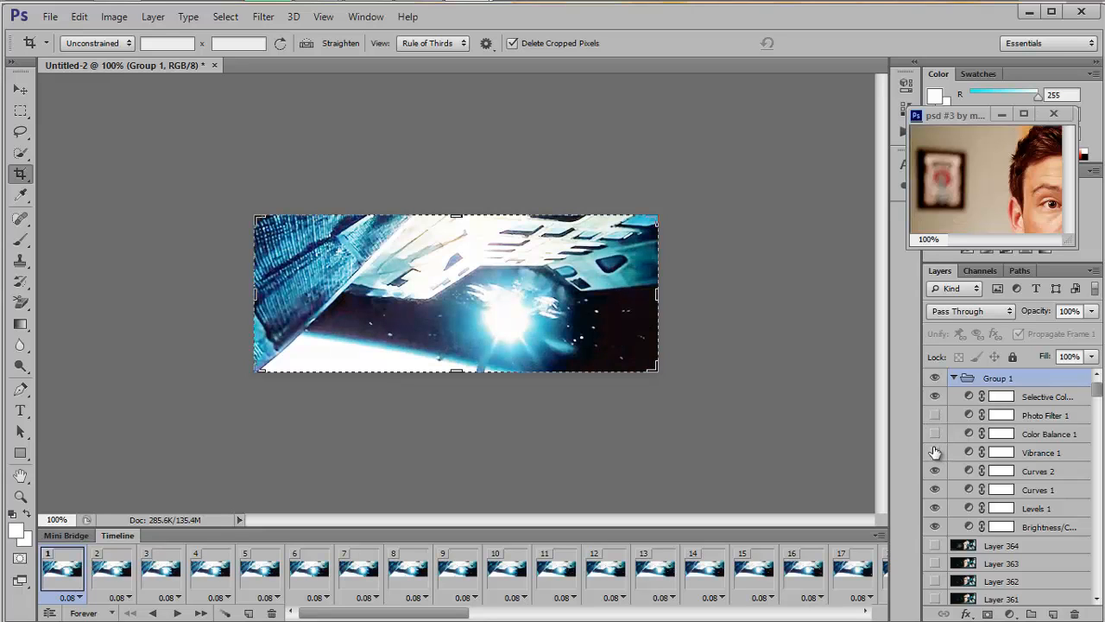
click(935, 450)
click(935, 416)
click(935, 471)
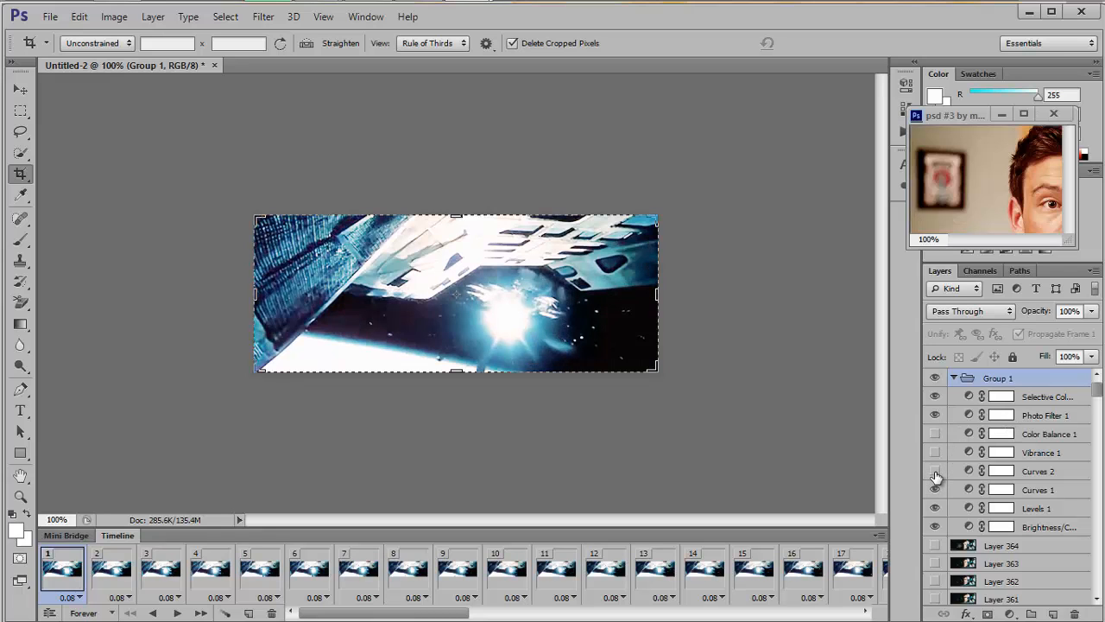
- Edit the group's Brightness/Contrast adjustment, setting the brightness to 63 and raising the contrast slightly
right_click(1047, 525)
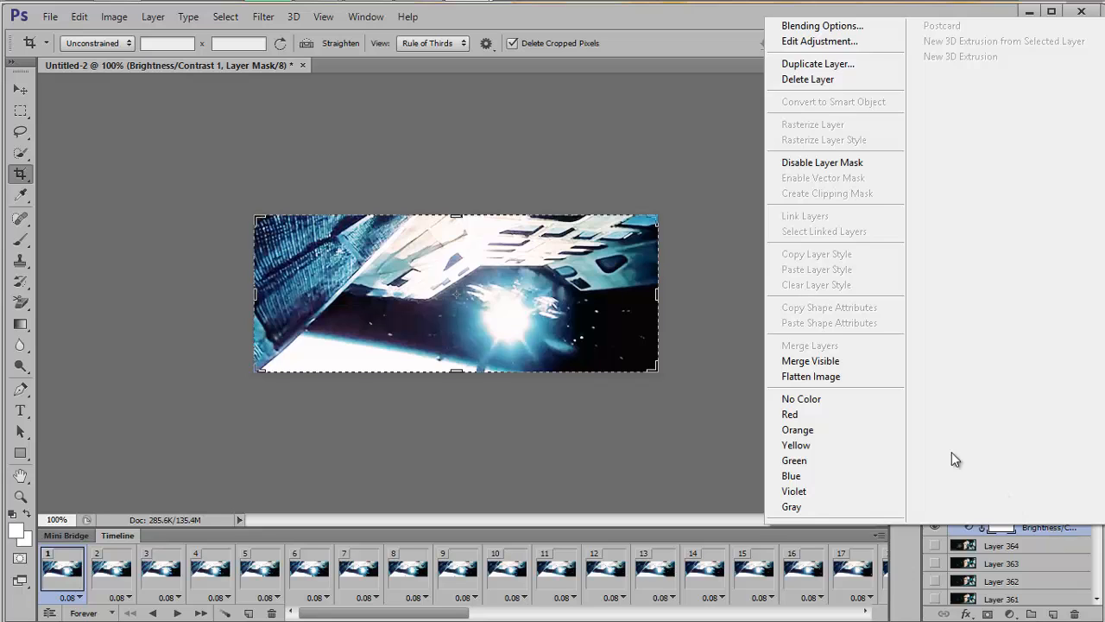
click(795, 42)
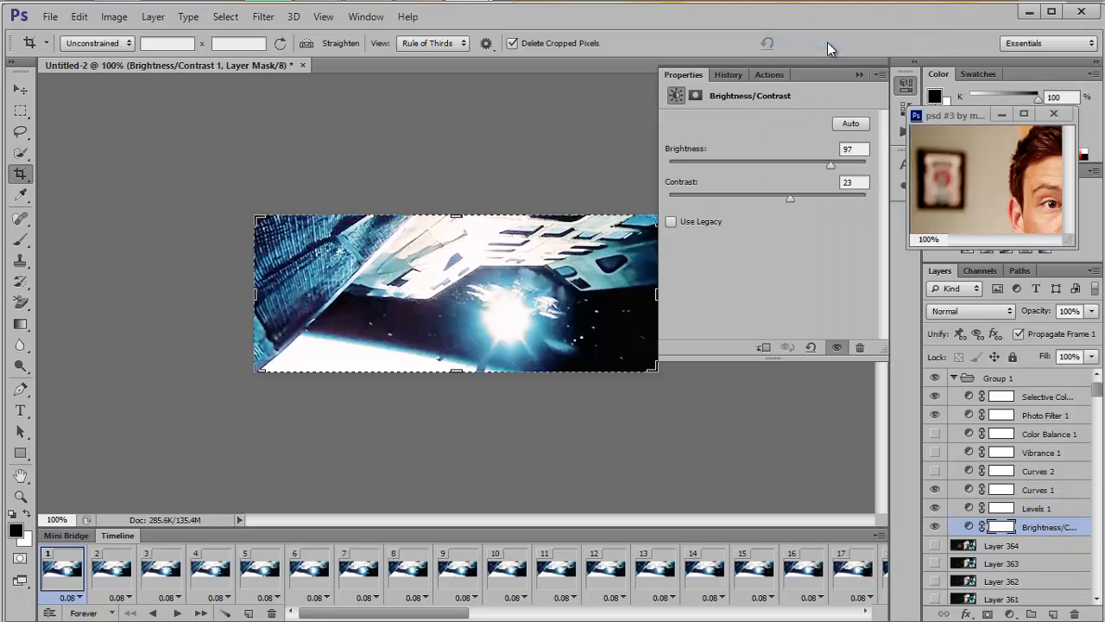
drag(829, 166, 808, 168)
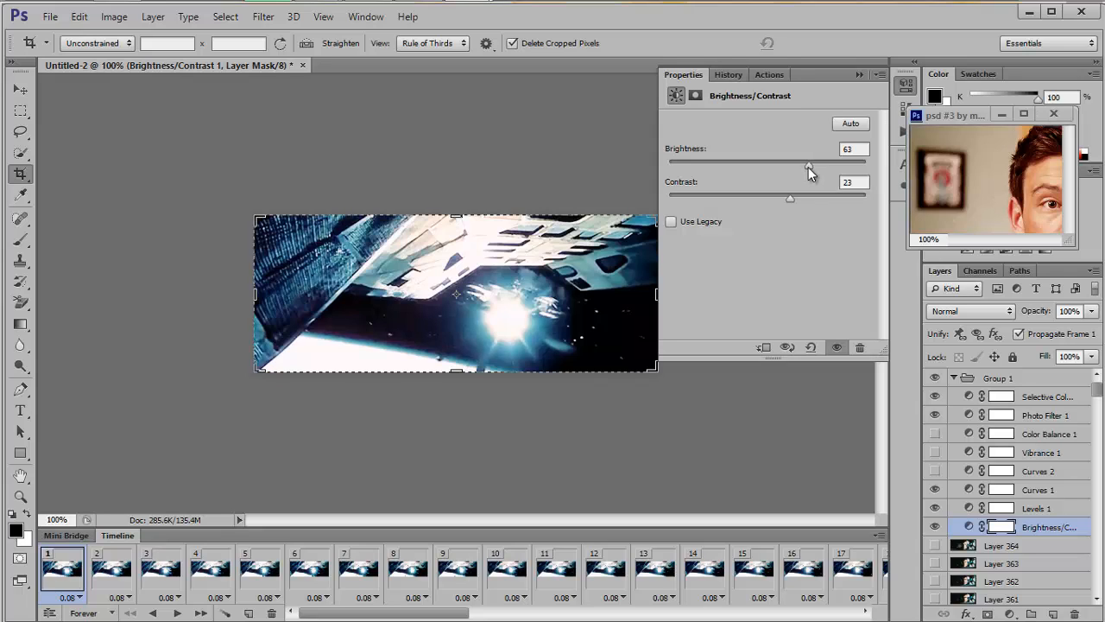
mouse_move(792, 199)
mouse_down()
mouse_move(773, 199)
mouse_move(801, 195)
mouse_up()
click(858, 75)
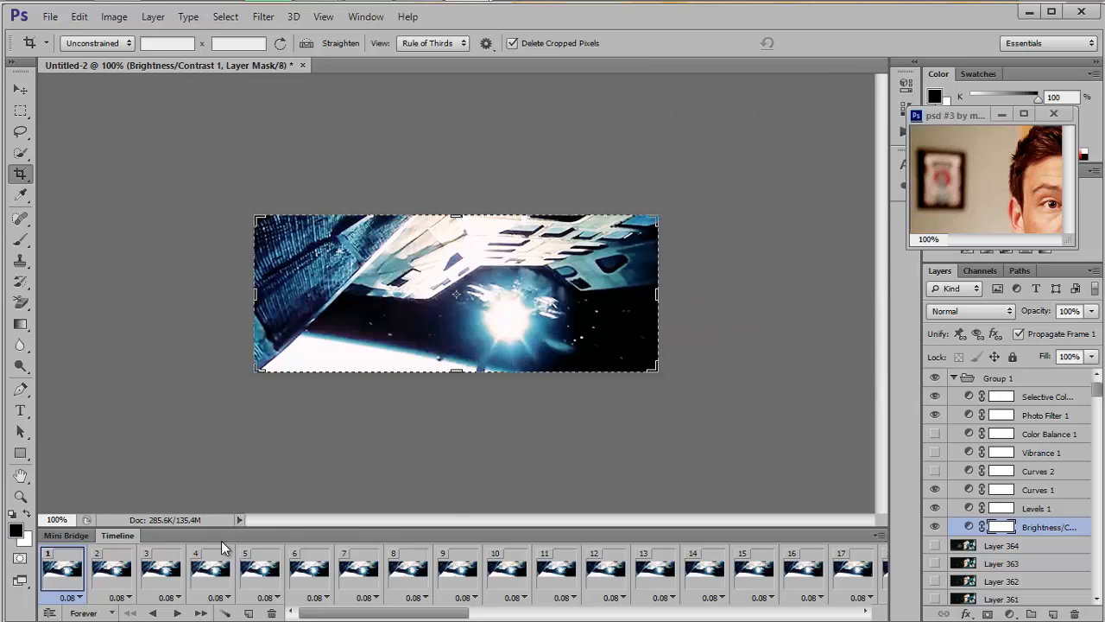
- Play the recolored animation, stop it, compare frames 1 to 3 and return to frame 1
click(177, 612)
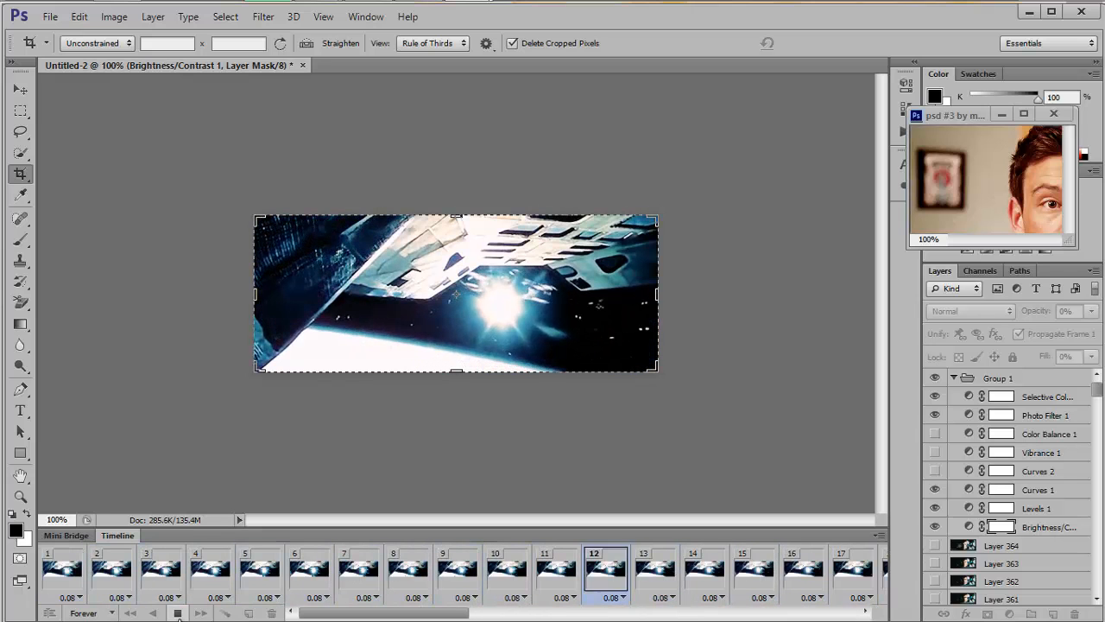
click(178, 613)
click(62, 570)
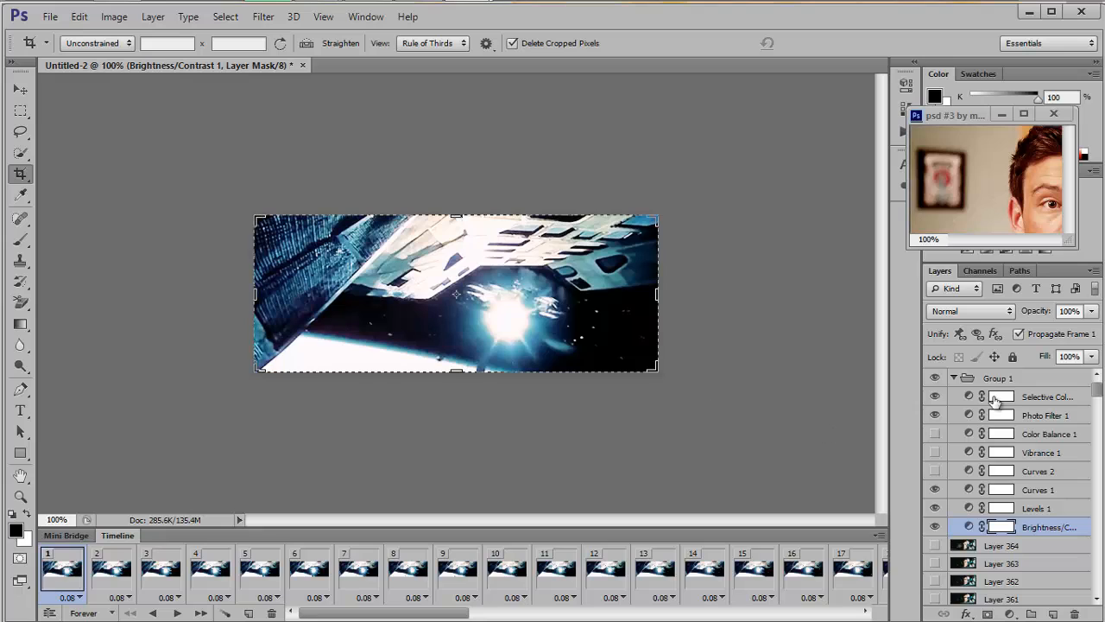
click(111, 570)
click(168, 571)
click(112, 570)
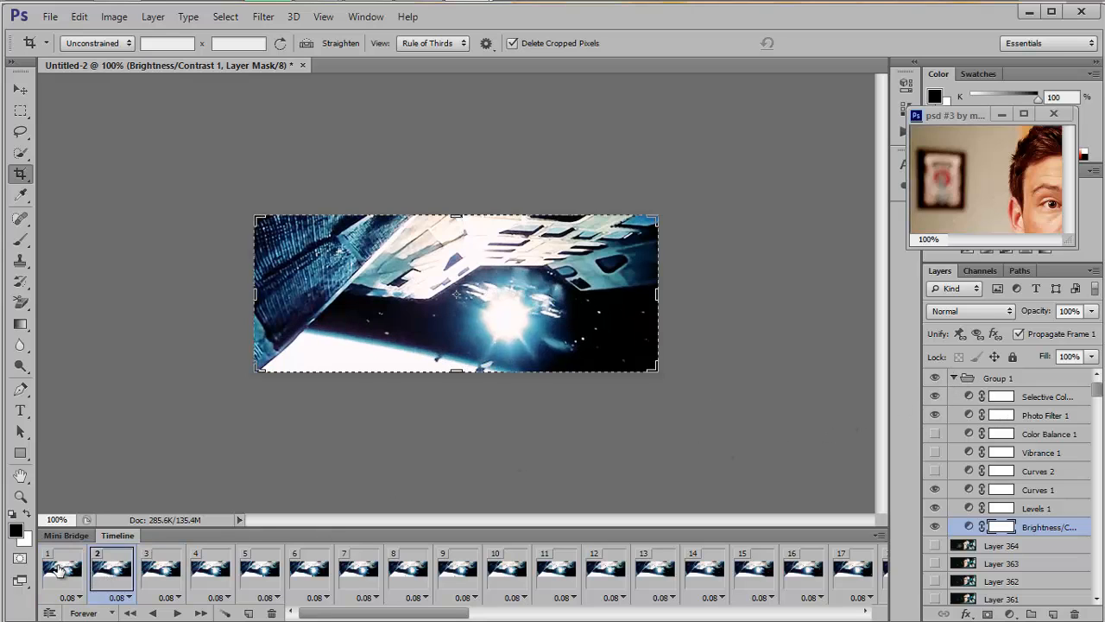
click(62, 570)
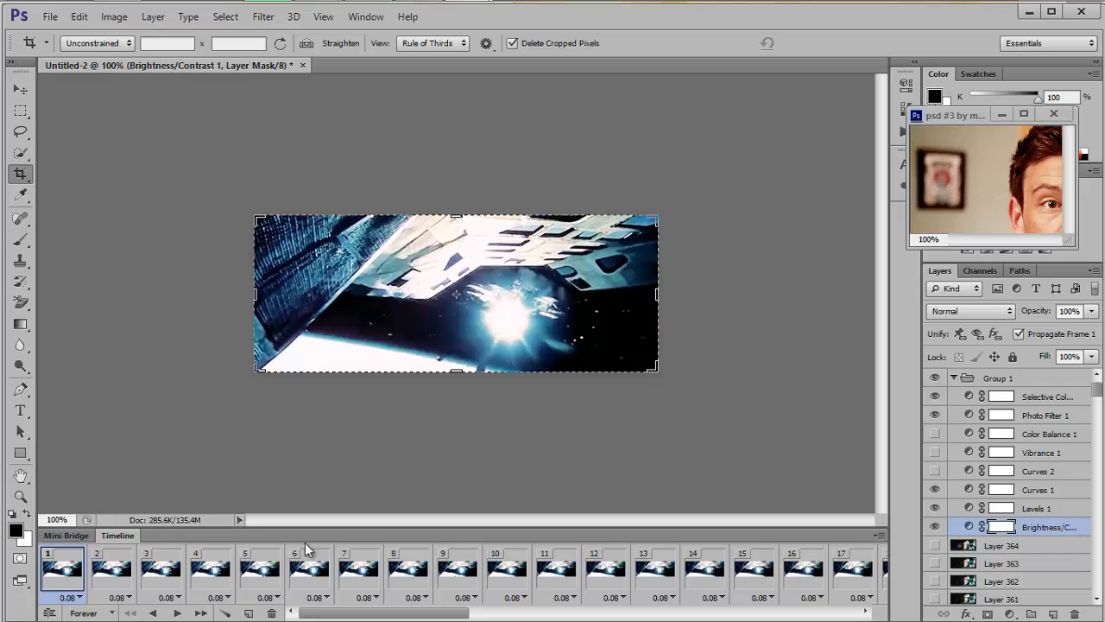
- Convert the frame animation to a video timeline and convert all layers from Layer 364 to Layer 1 for smart filters
click(955, 380)
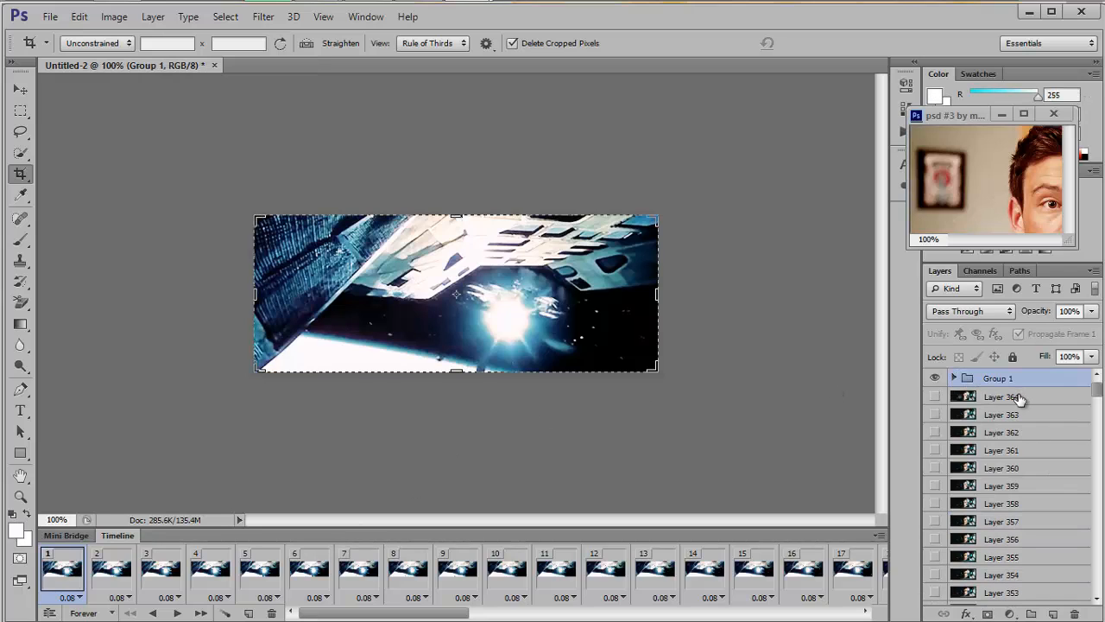
click(1016, 397)
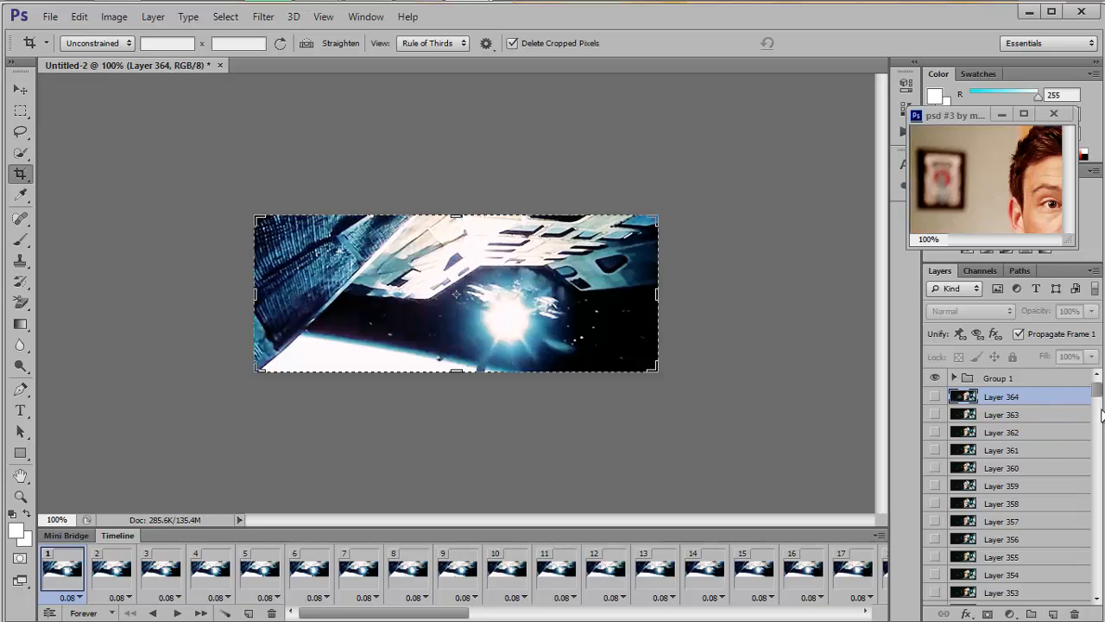
drag(1098, 393, 1100, 600)
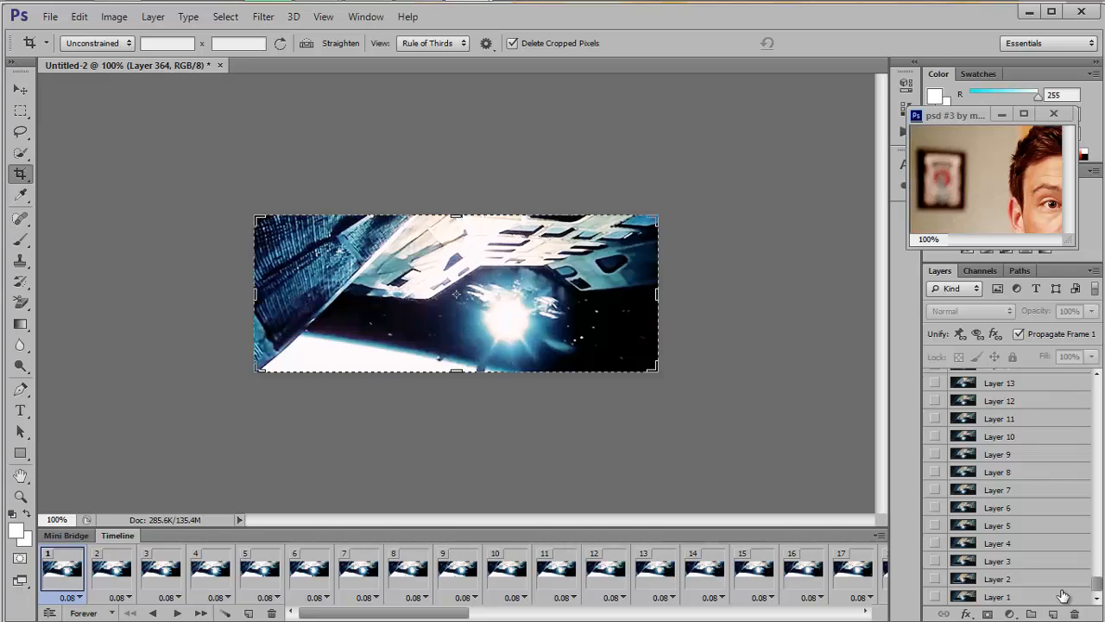
shift+click(1063, 595)
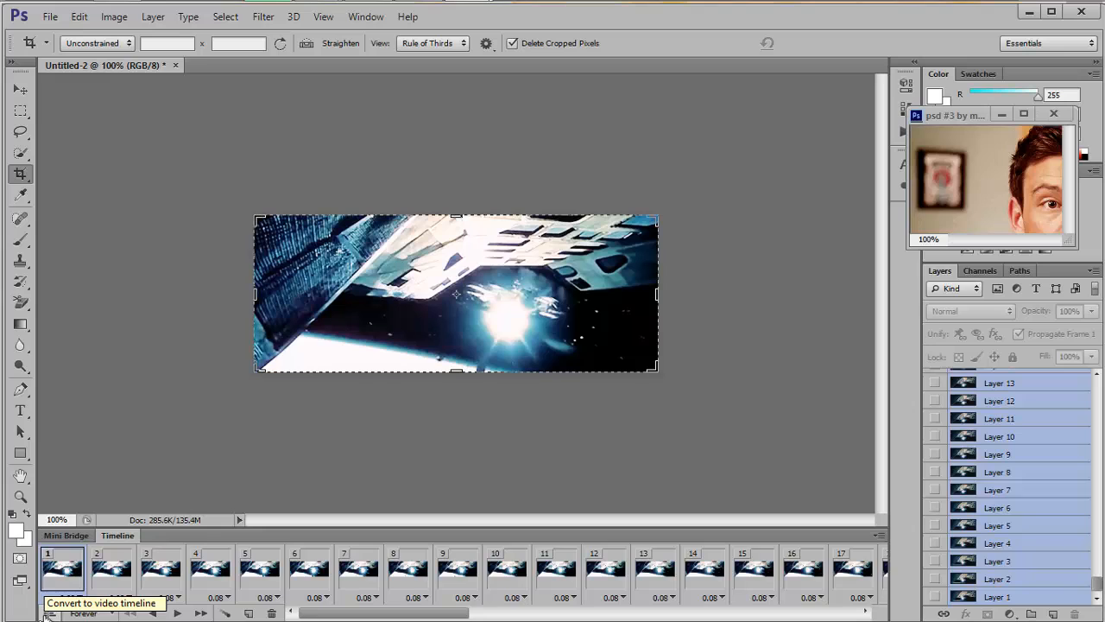
click(49, 613)
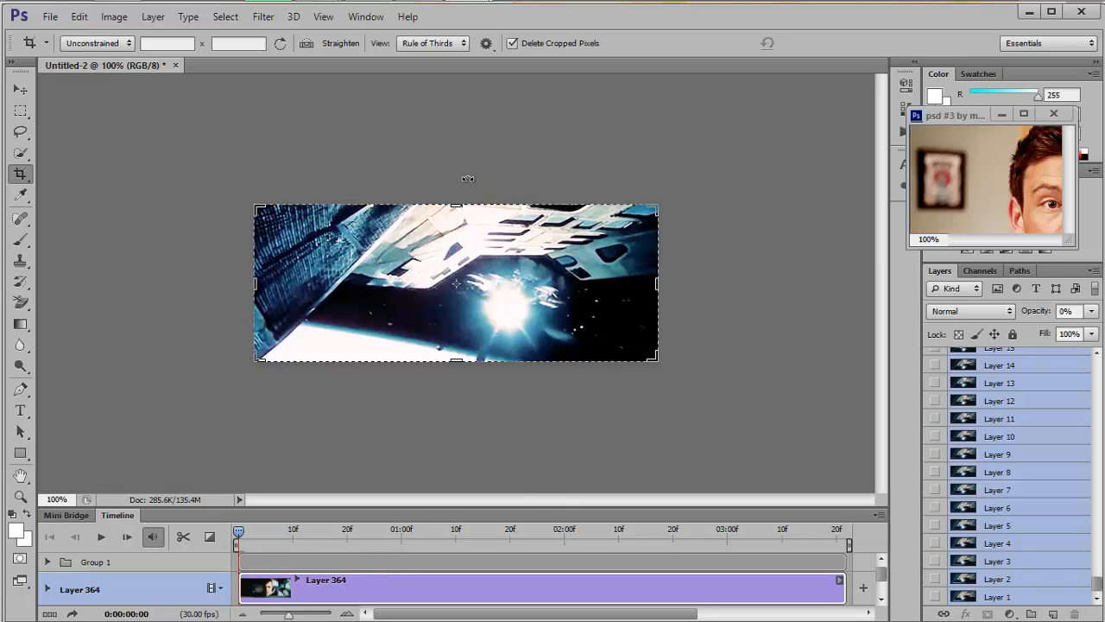
click(264, 19)
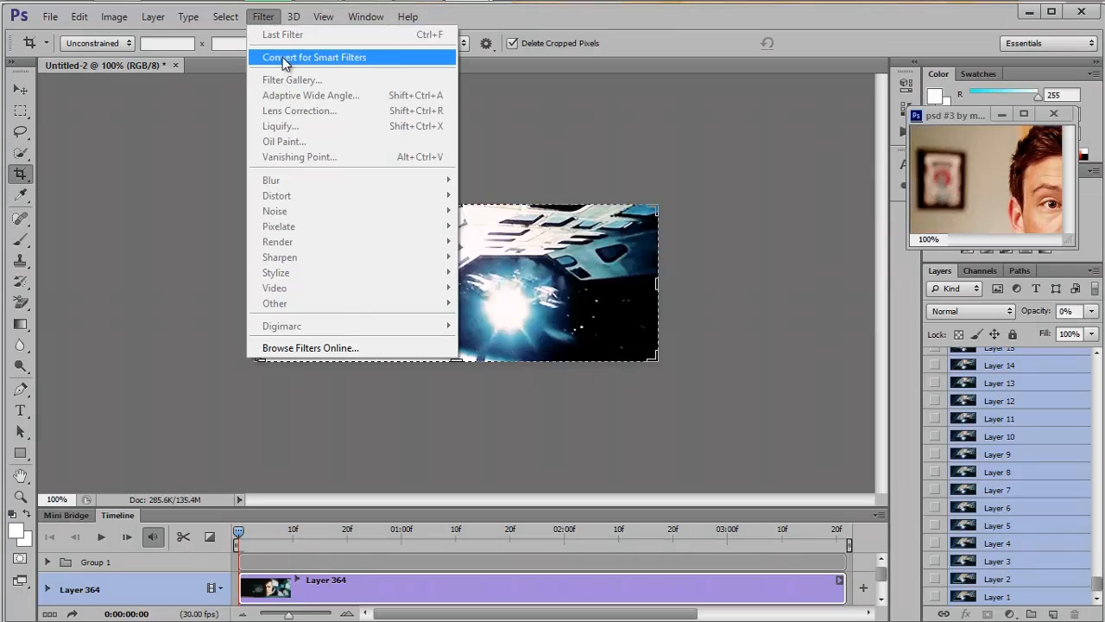
click(284, 61)
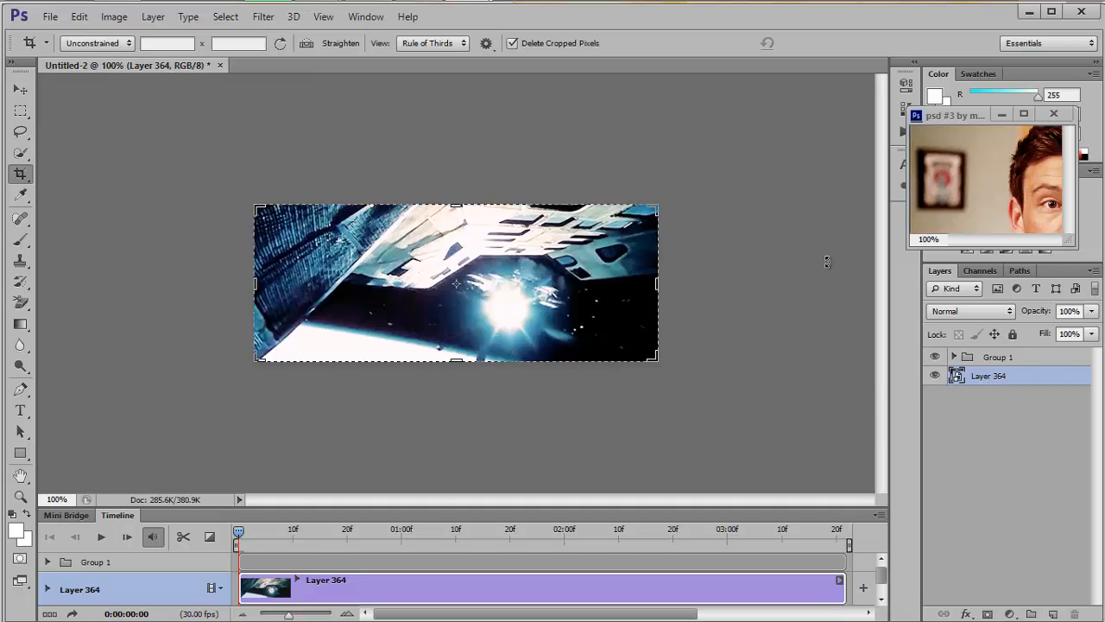
- Apply Smart Sharpen to the smart object with amount 245%, radius 0.4 px, Gaussian Blur removal and More Accurate enabled
click(265, 17)
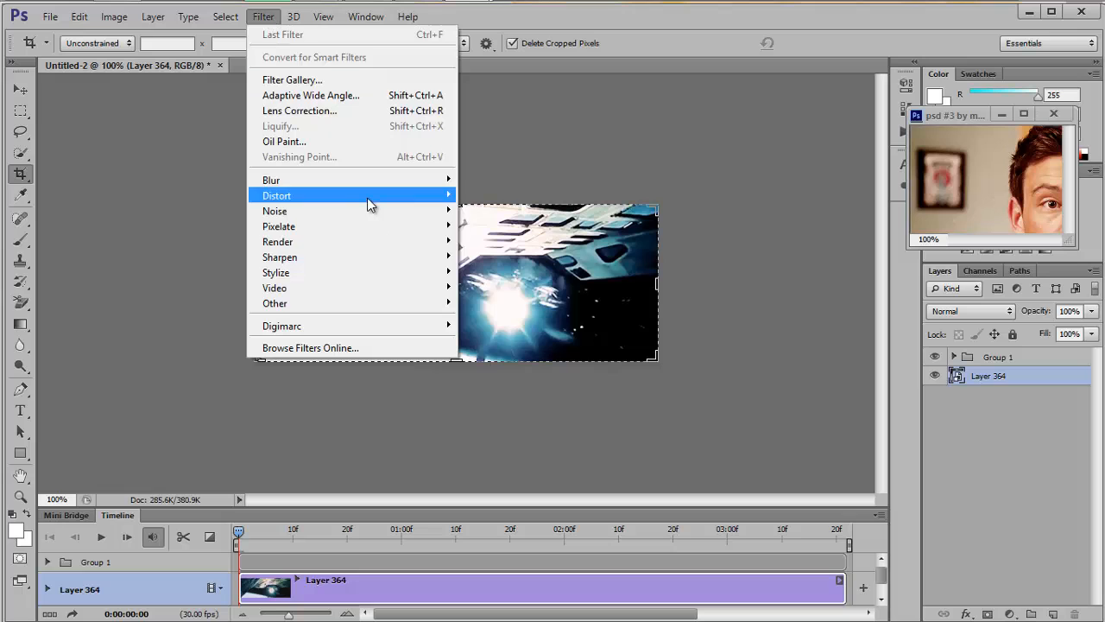
mouse_move(399, 257)
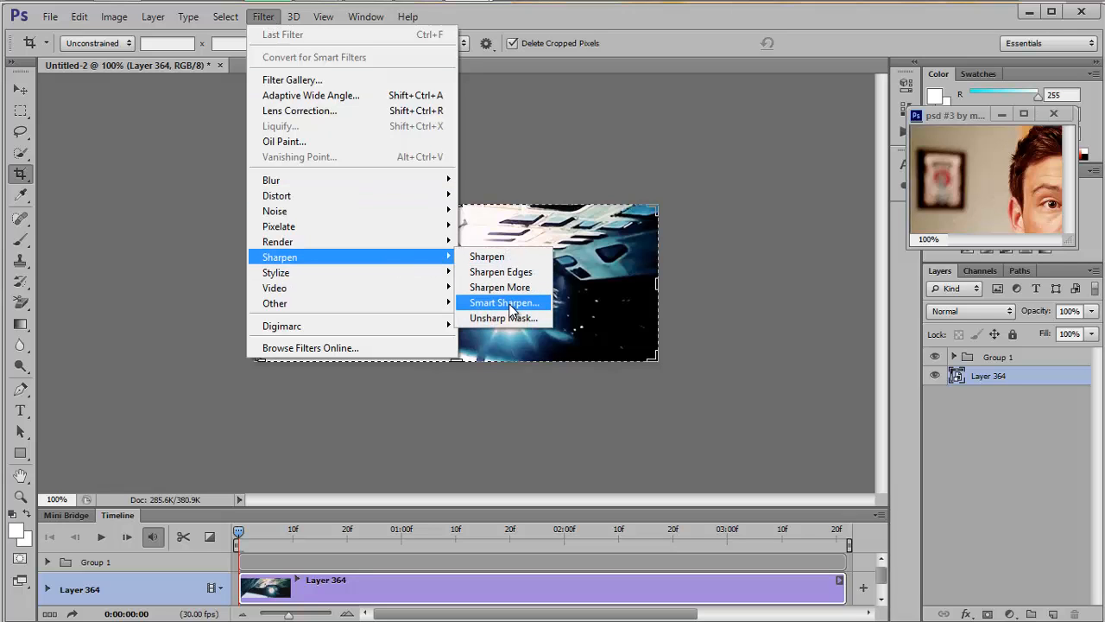
click(510, 305)
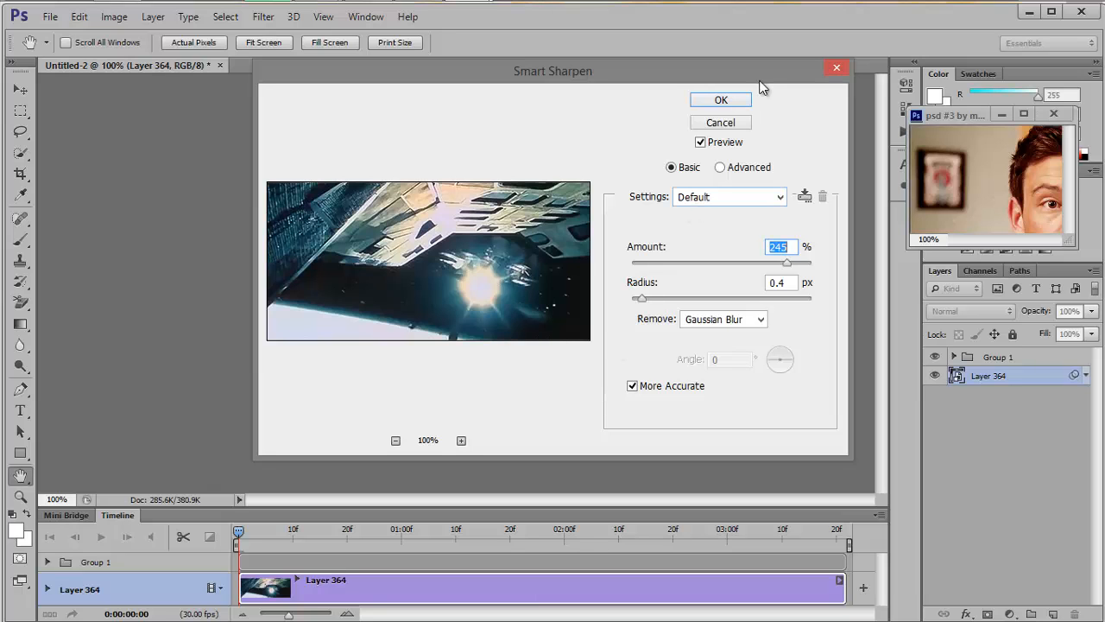
click(721, 100)
key(c)
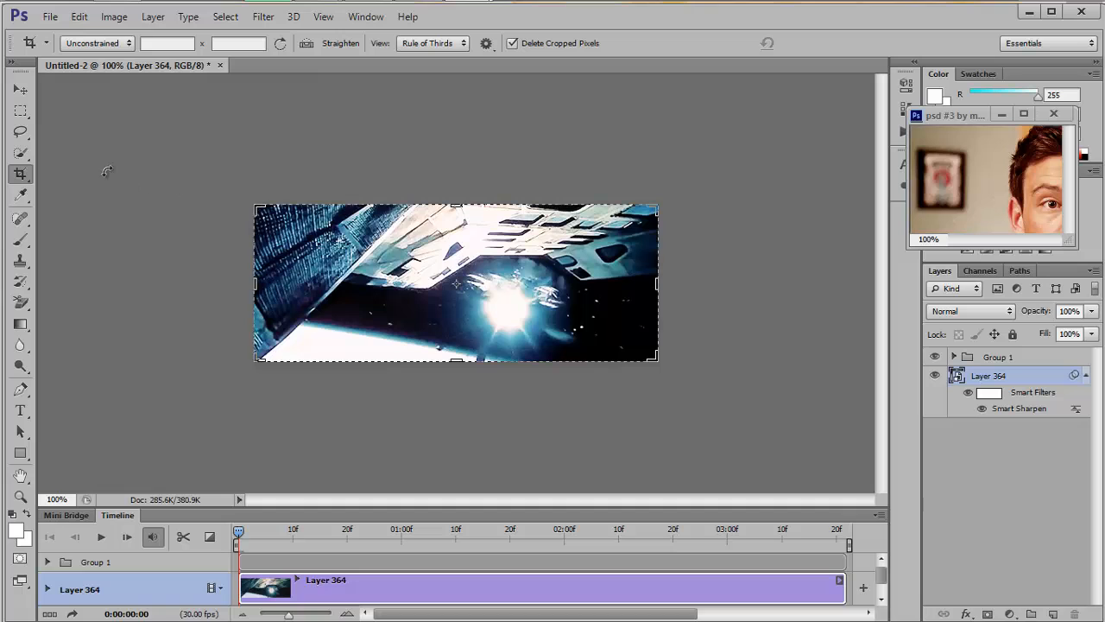
- Open the animation for saving for the web and set the GIF's looping to Forever
click(50, 17)
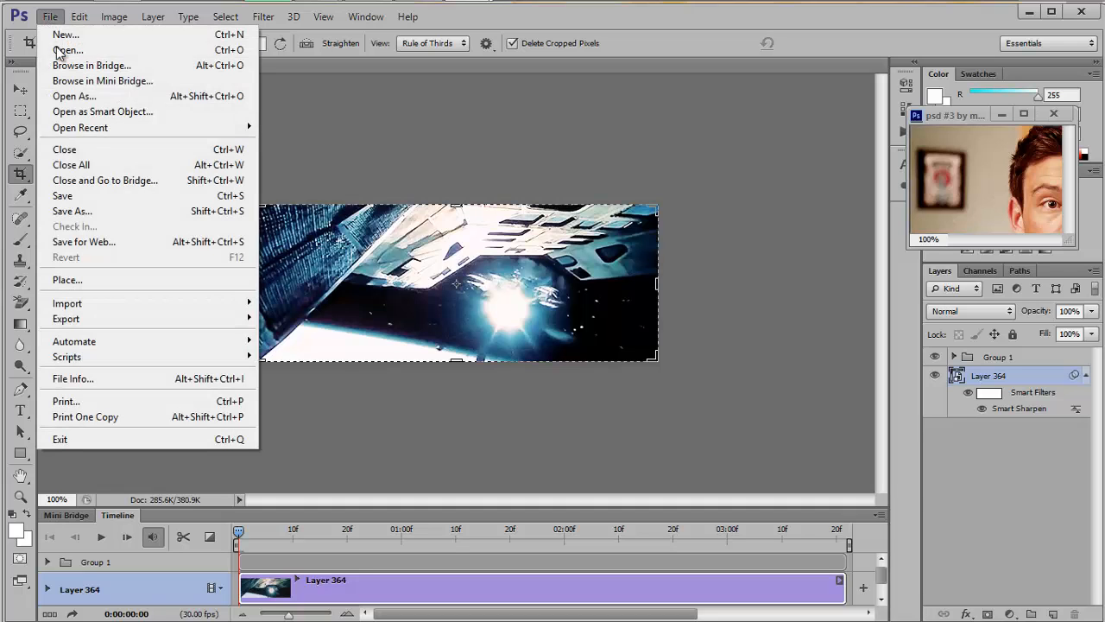
click(145, 242)
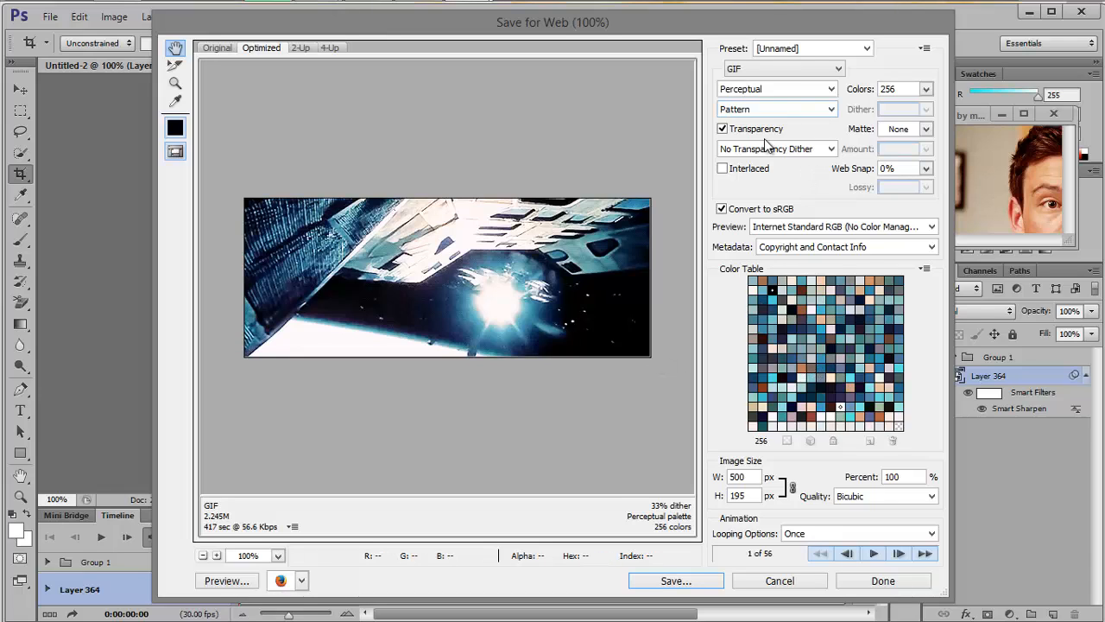
click(850, 535)
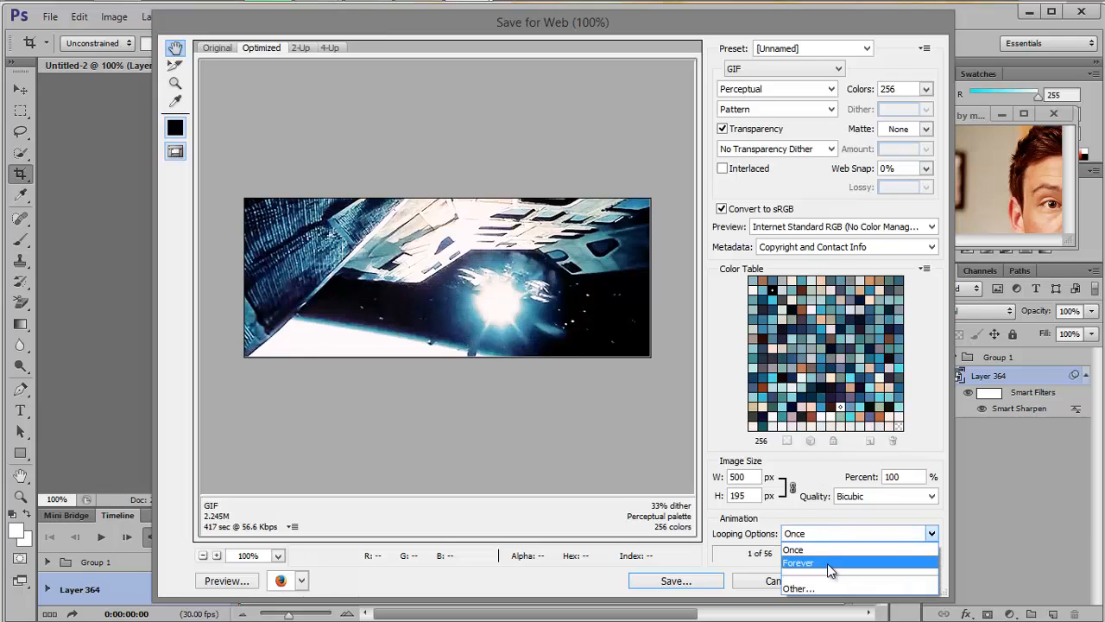
click(827, 563)
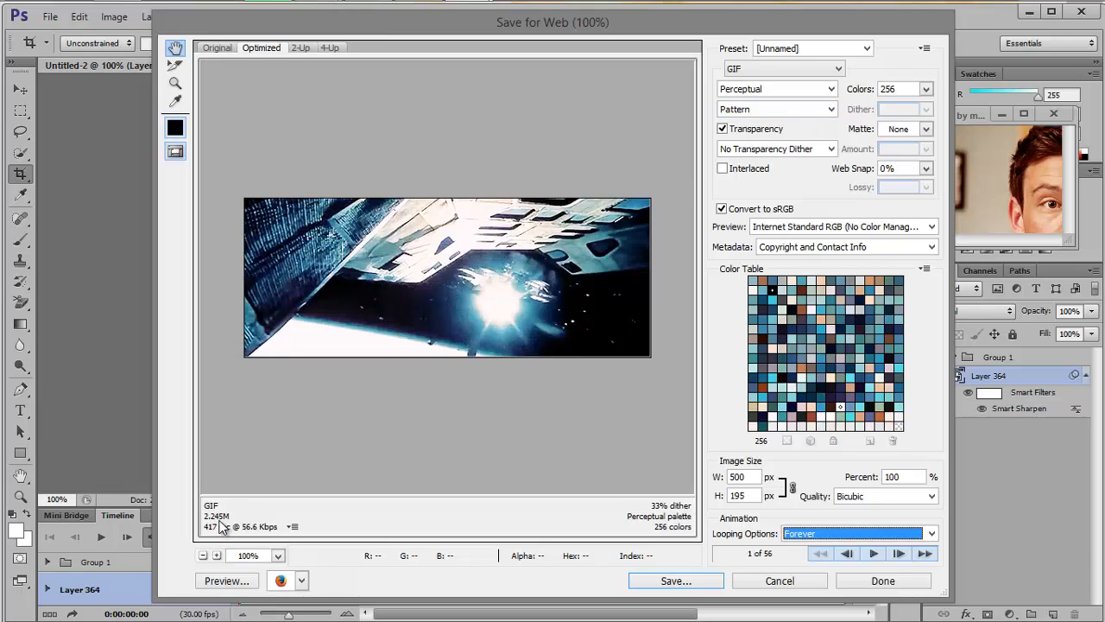
- Try No Dither and Diffusion dithering on the GIF, and play the optimized animation to judge the quality
click(801, 107)
click(792, 126)
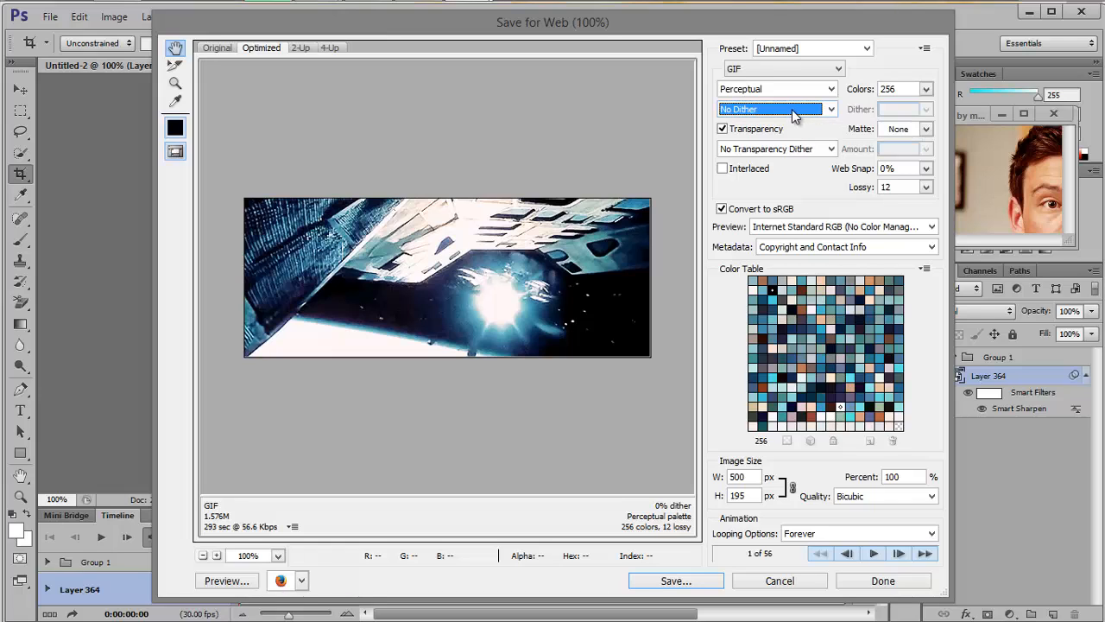
click(792, 109)
click(783, 152)
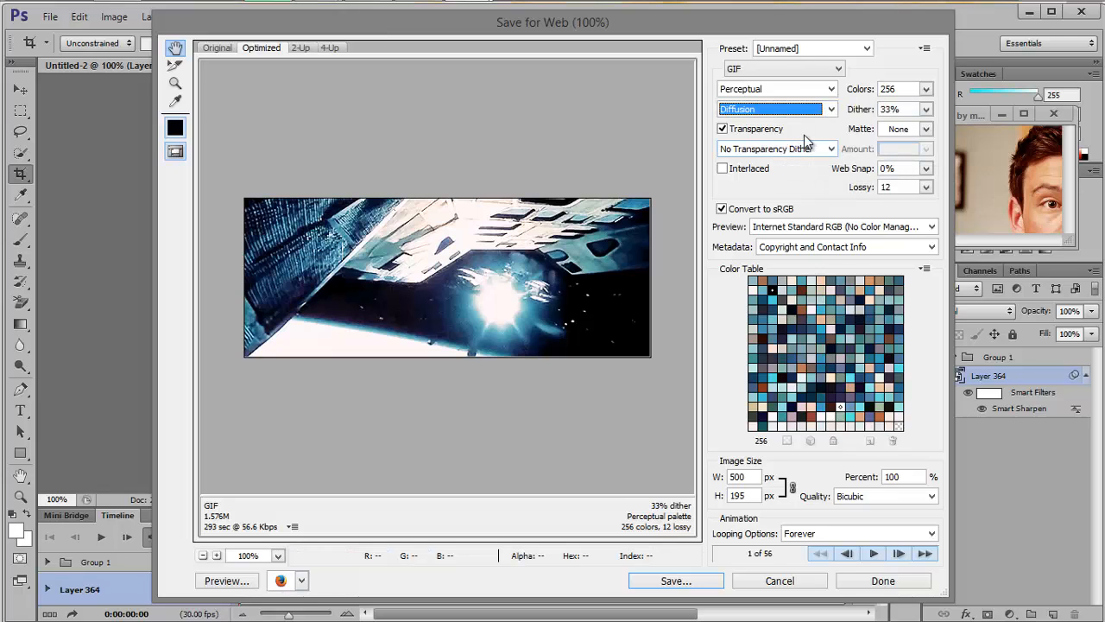
click(872, 552)
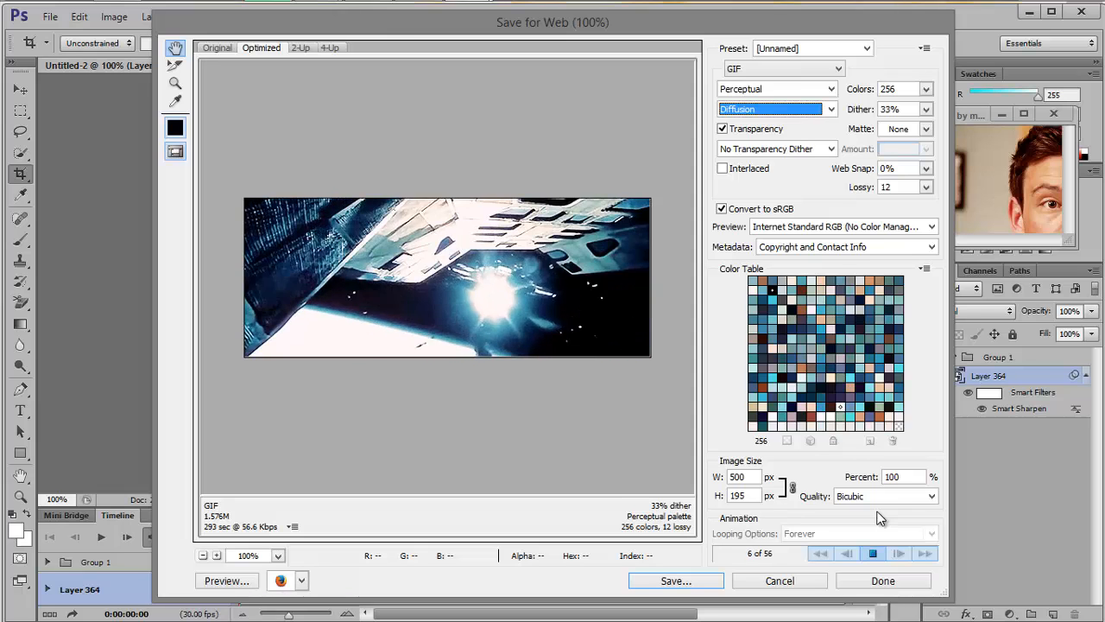
- Set the GIF's dithering to Pattern and reduce its palette to 128 colors
click(770, 108)
click(774, 163)
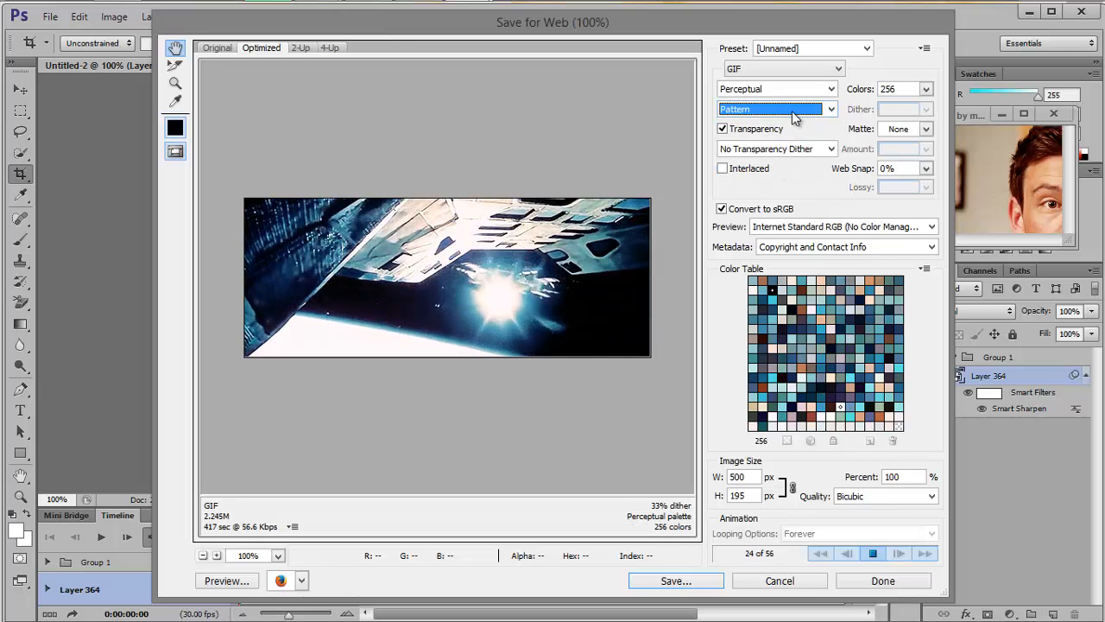
click(791, 110)
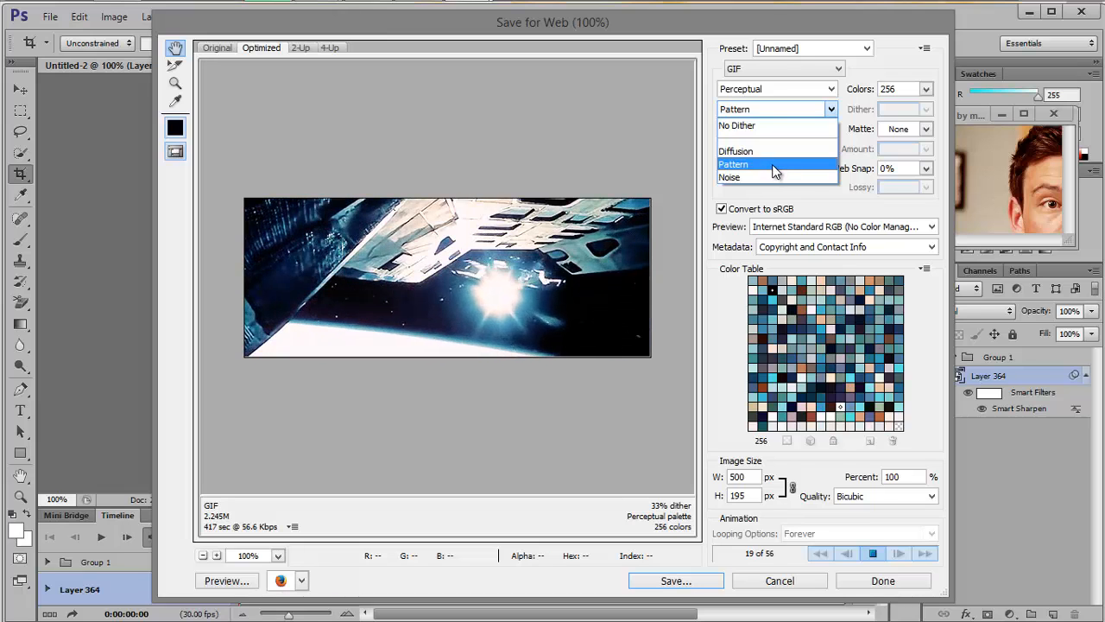
click(775, 166)
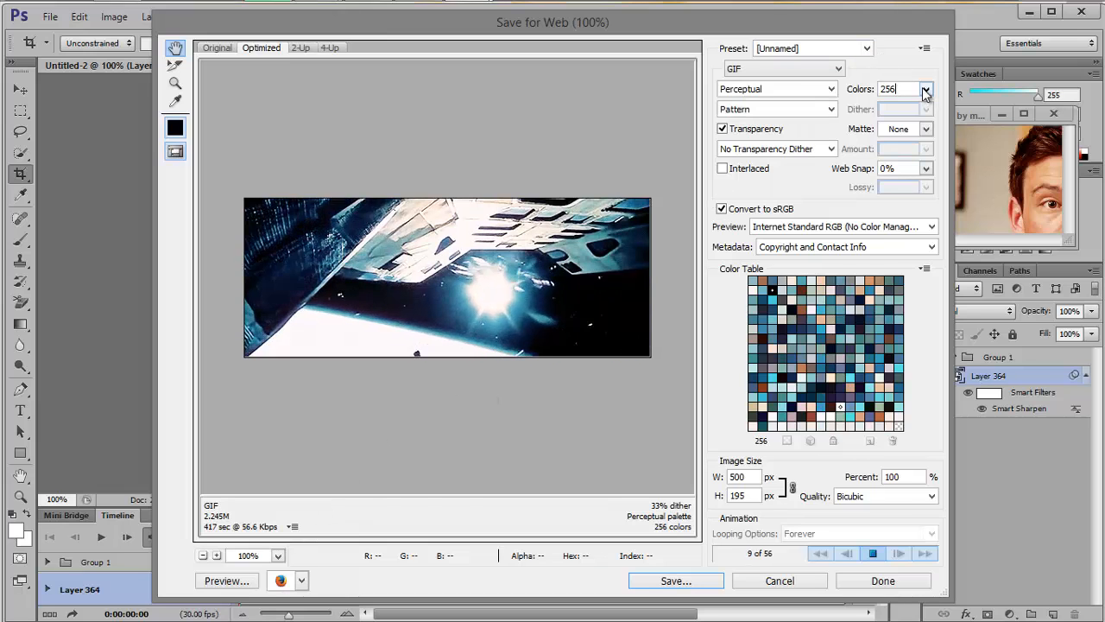
click(926, 89)
click(885, 231)
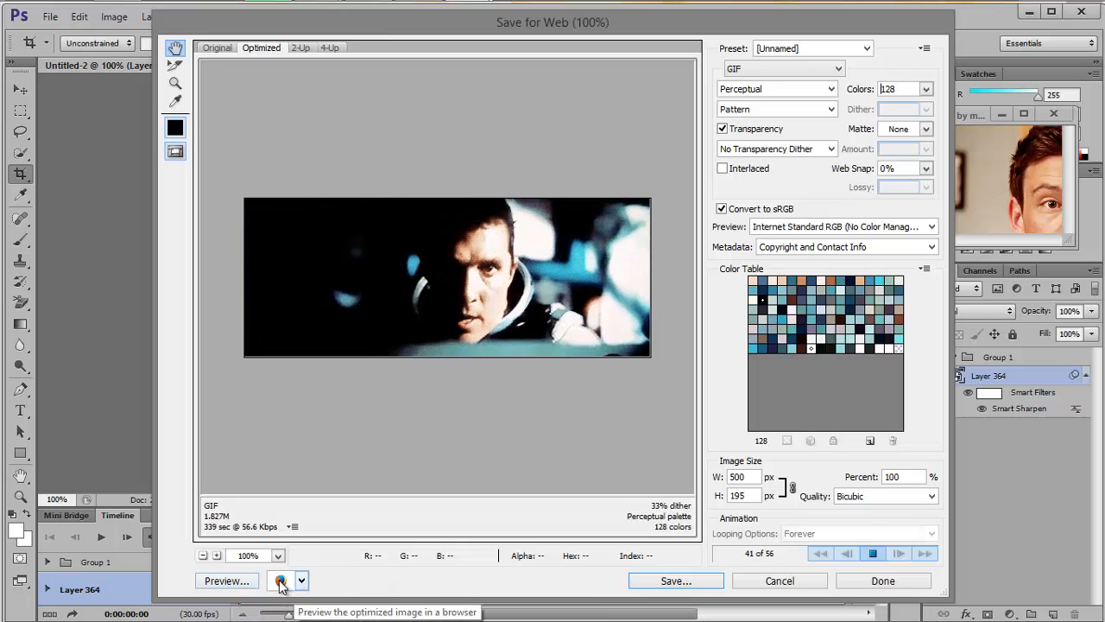
- Preview the optimized GIF in Firefox, close the preview and return to Photoshop's Save for Web settings
click(226, 580)
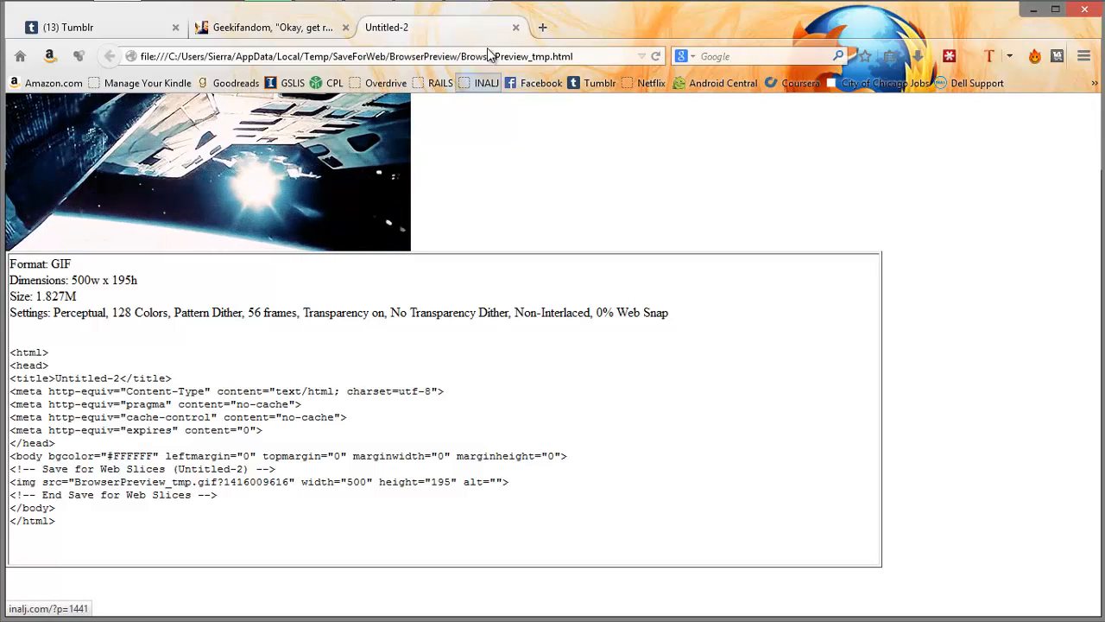
click(516, 27)
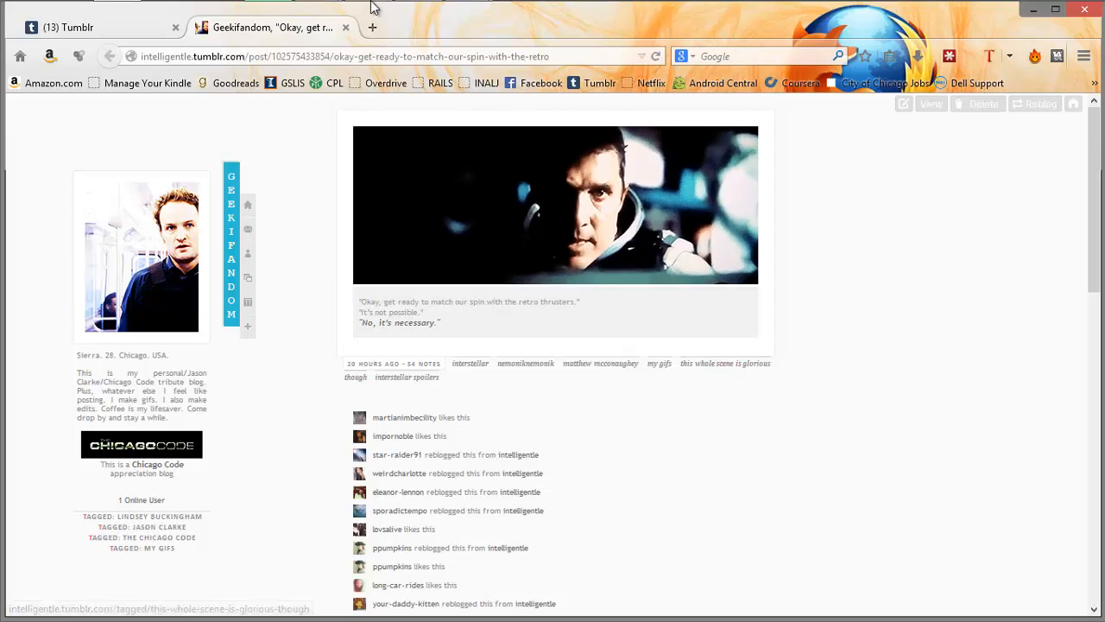
mouse_move(466, 16)
click(348, 95)
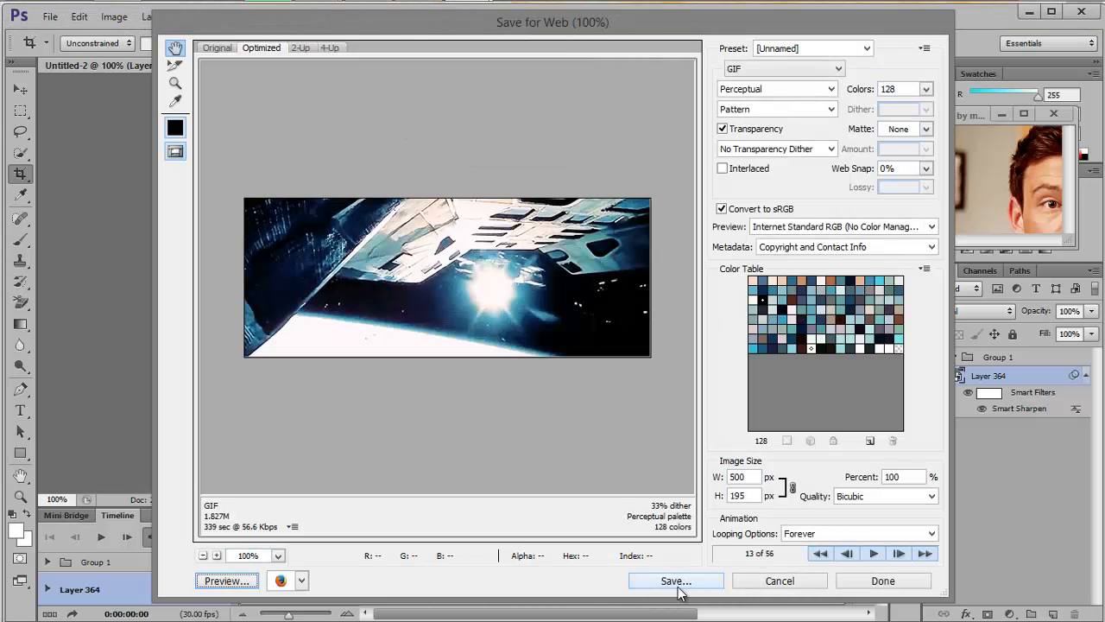
- Save the optimized GIF as Untitled-2.gif in the Interstellar folder with the Images Only format
click(678, 584)
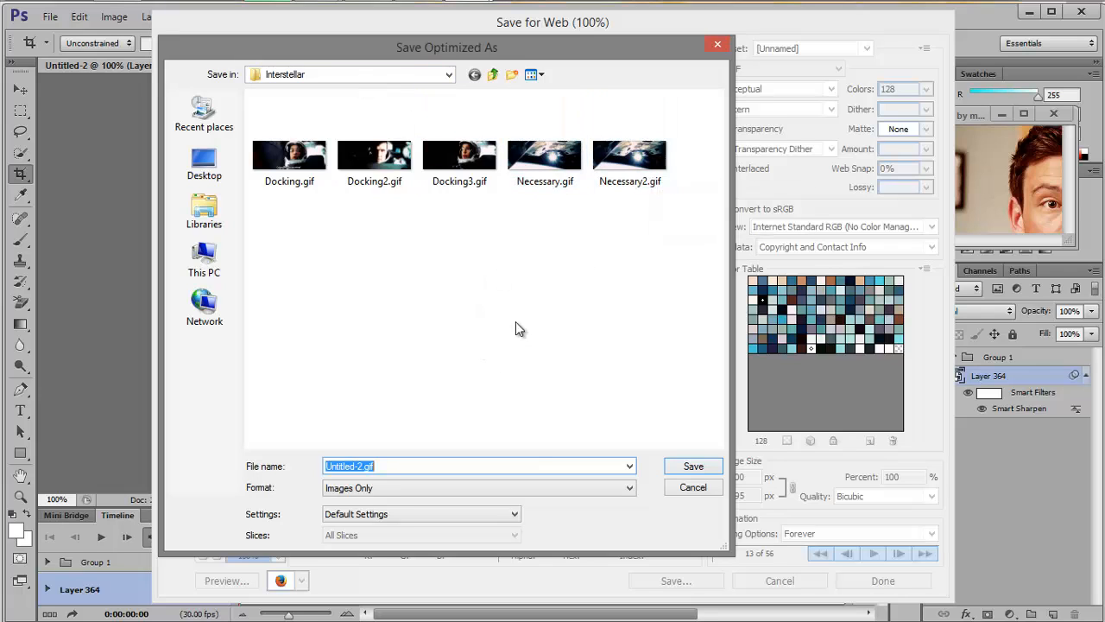
click(691, 466)
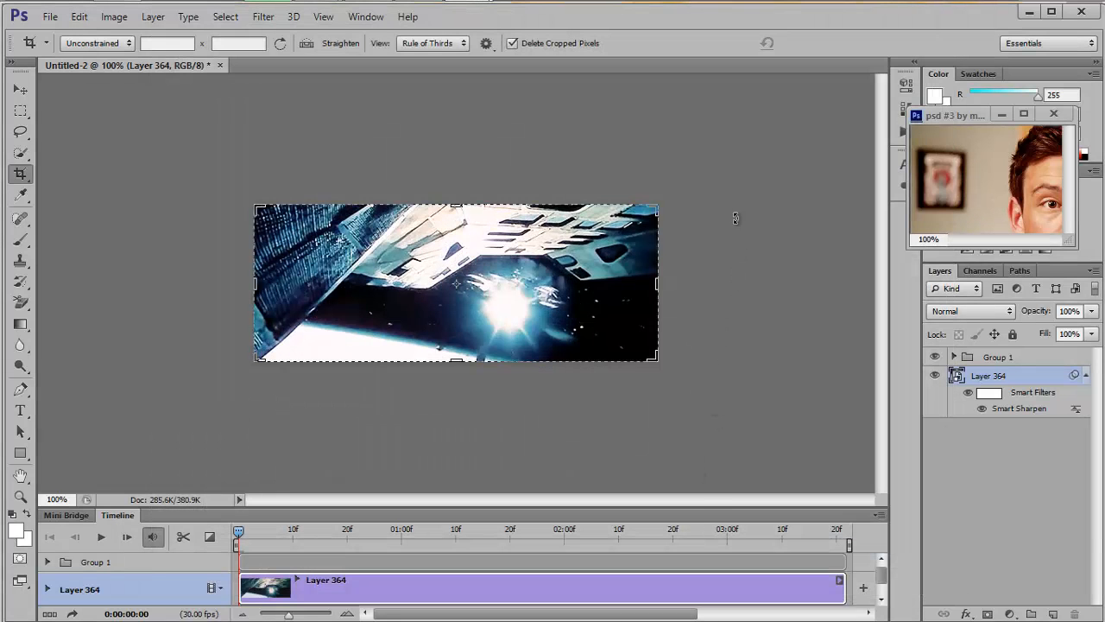
mouse_move(488, 5)
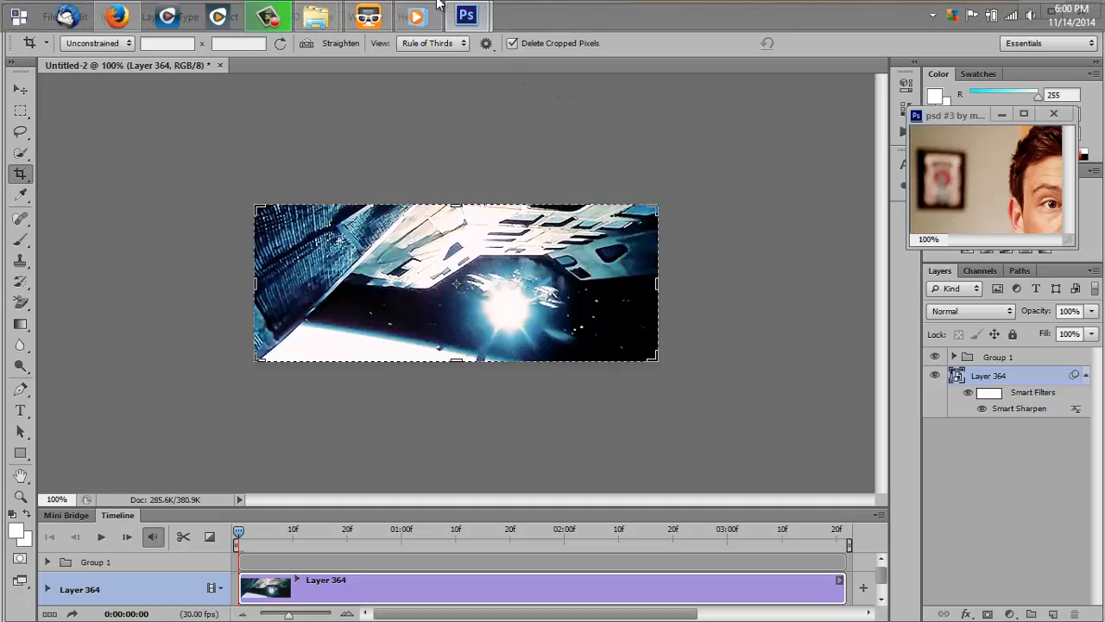